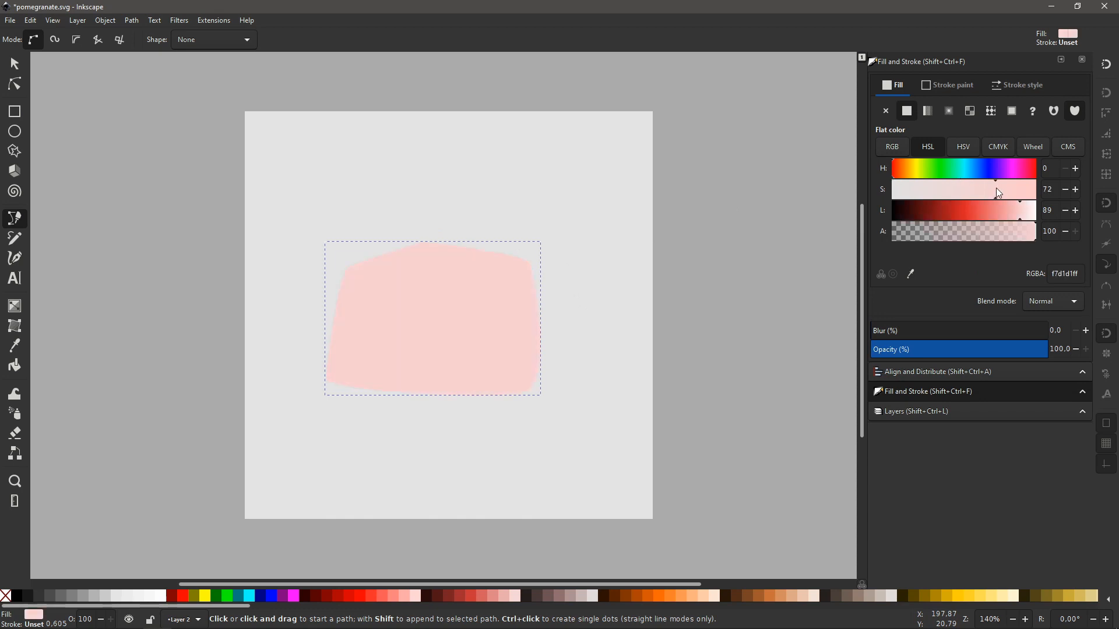
# Set the body shape's fill to saturation 66 and lightness 67 in HSL
pyautogui.click(955, 187)
pyautogui.click(988, 189)
pyautogui.click(988, 211)
# Stretch the body shape taller and enlarge it around the middle of the page
pyautogui.press('s')
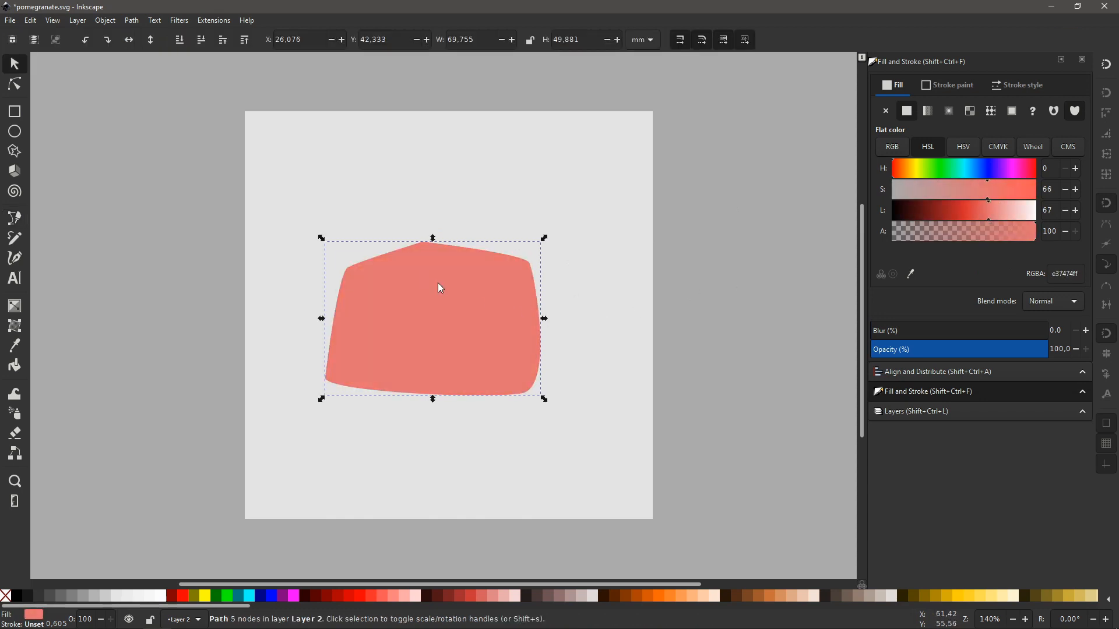
pyautogui.moveTo(434, 238); pyautogui.dragTo(433, 214)
pyautogui.moveTo(452, 322); pyautogui.dragTo(465, 335)
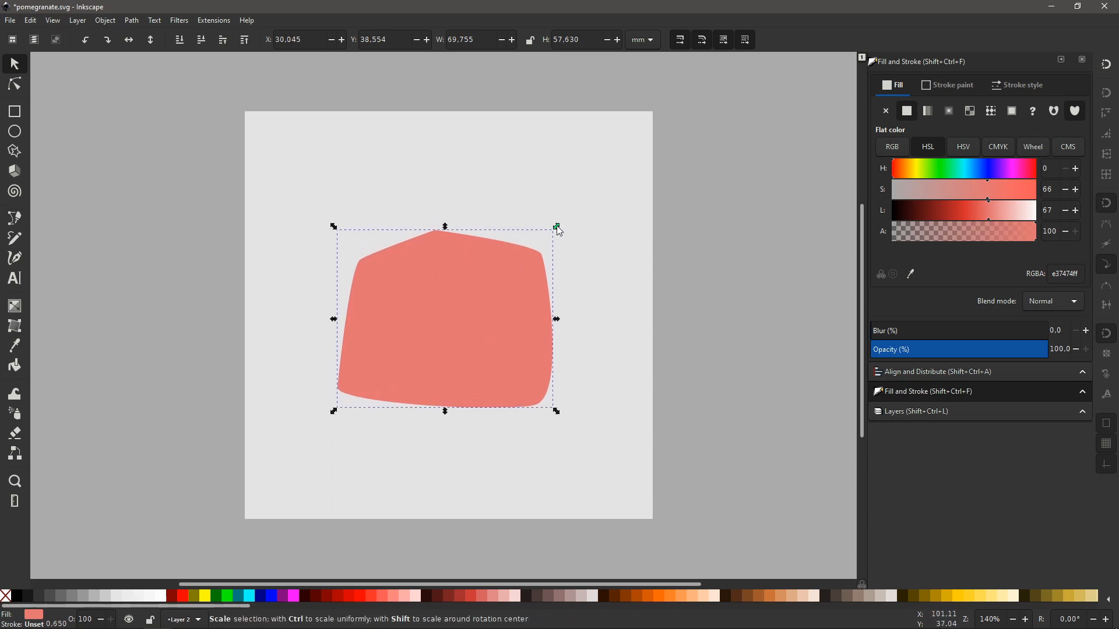
pyautogui.moveTo(557, 225); pyautogui.dragTo(578, 210)
# Reshape the body by raising its top node and moving the two shoulder nodes and the lower-left node inward
pyautogui.doubleClick(401, 309)
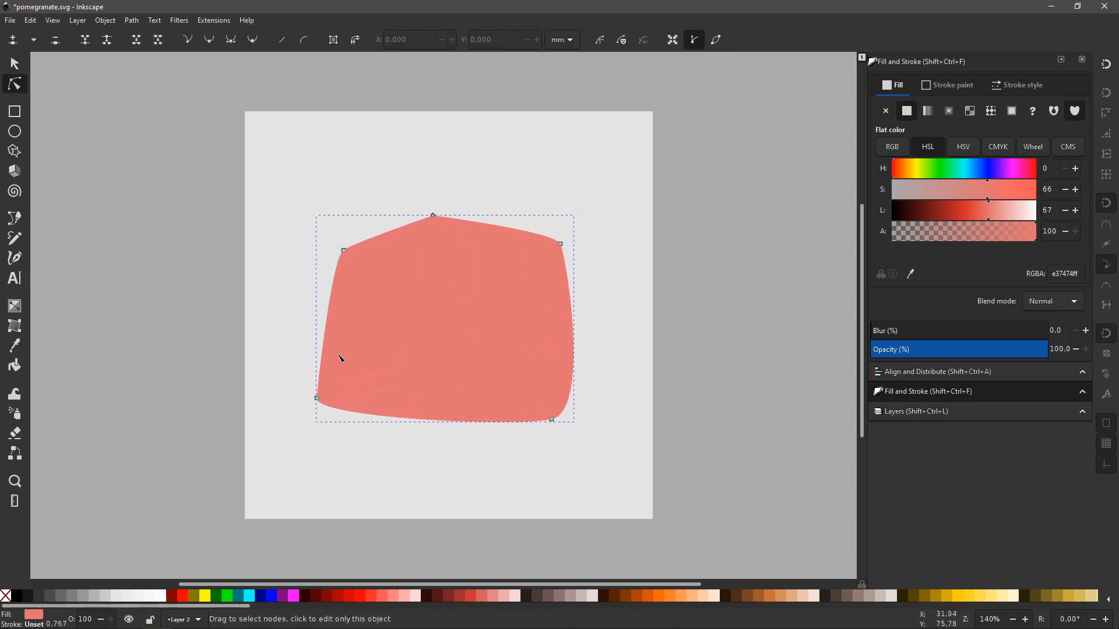
pyautogui.moveTo(317, 400); pyautogui.dragTo(317, 370)
pyautogui.moveTo(433, 215); pyautogui.dragTo(439, 198)
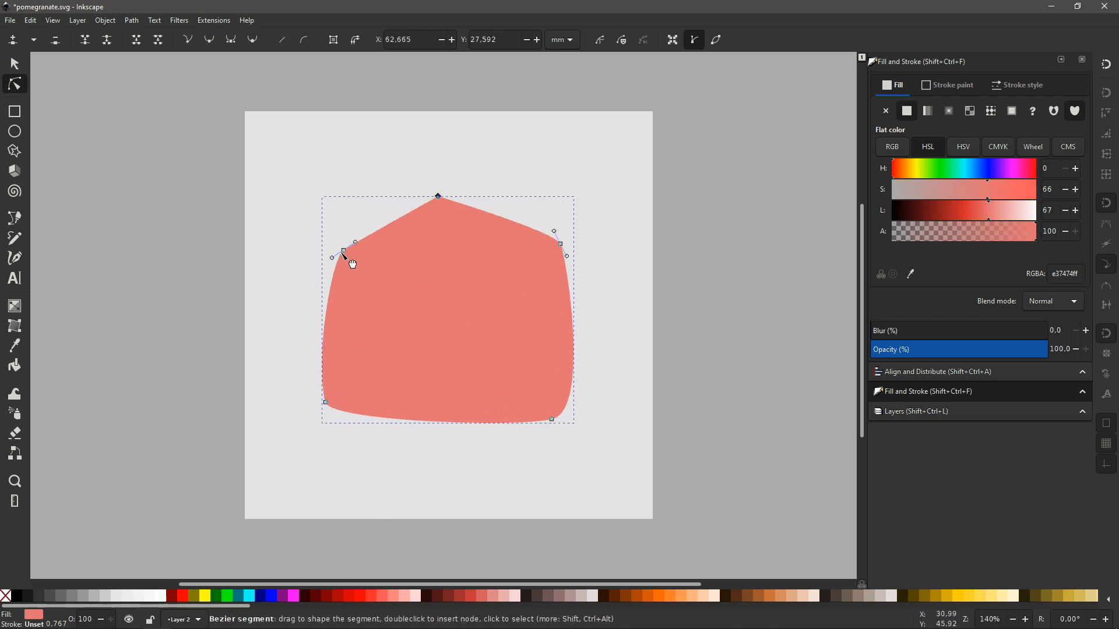
pyautogui.moveTo(344, 250); pyautogui.dragTo(356, 236)
pyautogui.moveTo(561, 243); pyautogui.dragTo(543, 241)
# Move the bag body lower on the page to leave room above it, and deselect it
pyautogui.press('s')
pyautogui.click(603, 216)
pyautogui.moveTo(516, 277); pyautogui.dragTo(515, 307)
pyautogui.click(595, 263)
# Draw a closed bag-neck path about 47 mm wide and 24 mm high, with two flared pointed ends, overlapping the body's top
pyautogui.press('b')
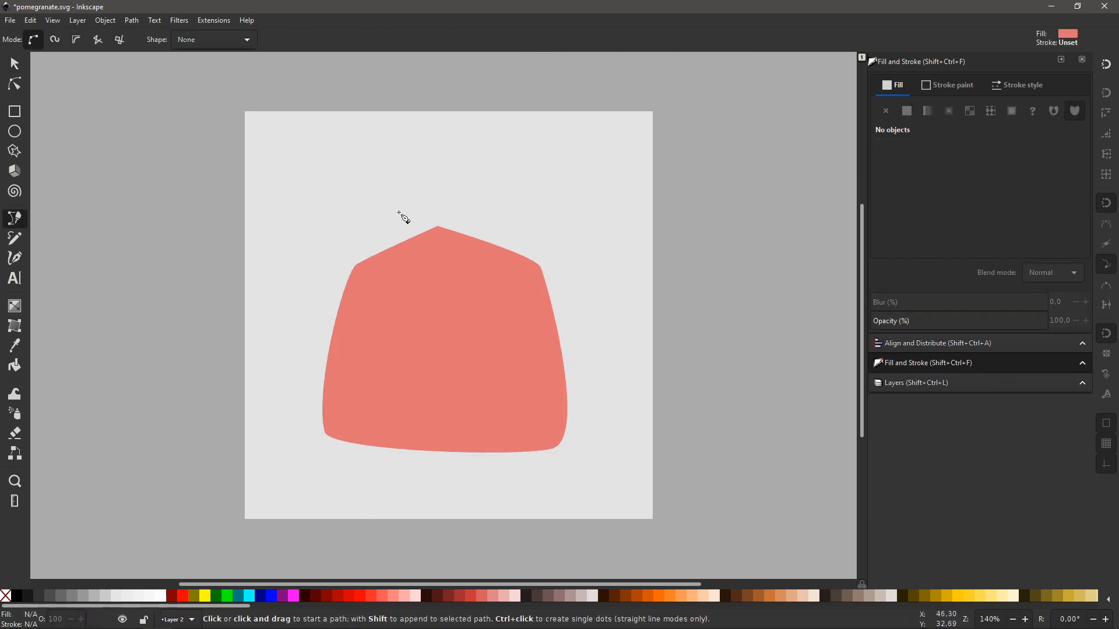
pyautogui.click(427, 242)
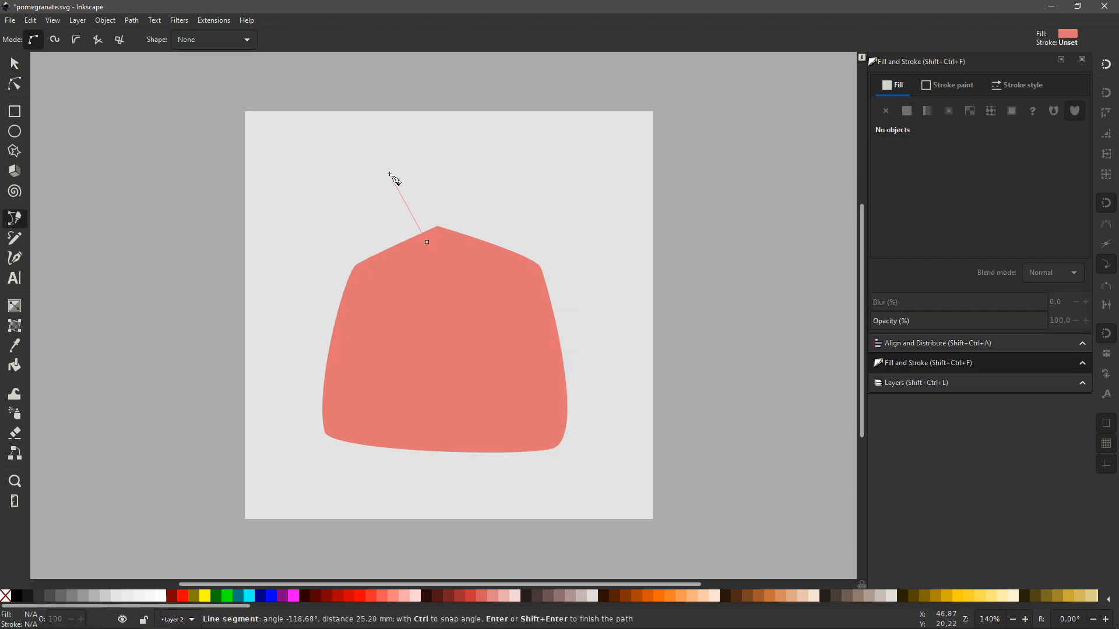
pyautogui.moveTo(390, 178); pyautogui.dragTo(370, 167)
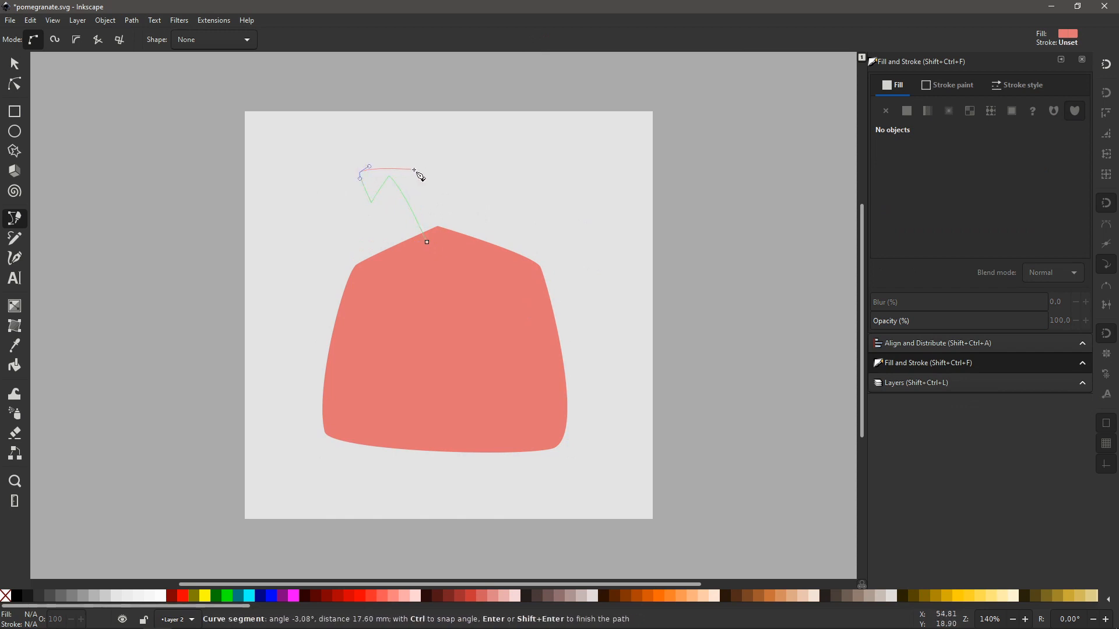
pyautogui.click(415, 169)
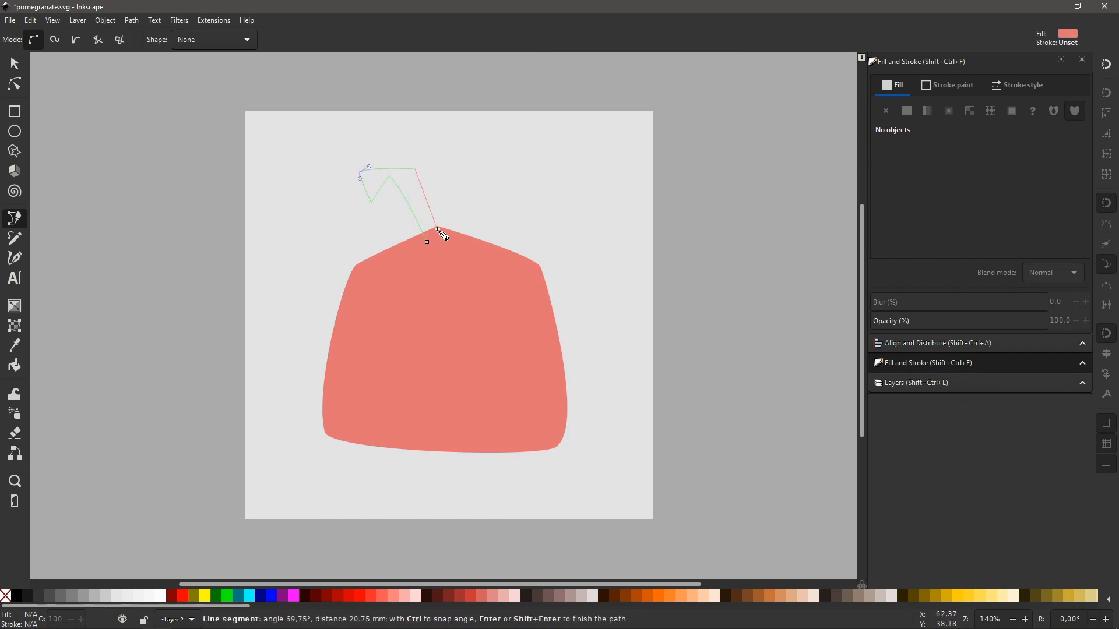
pyautogui.click(433, 221)
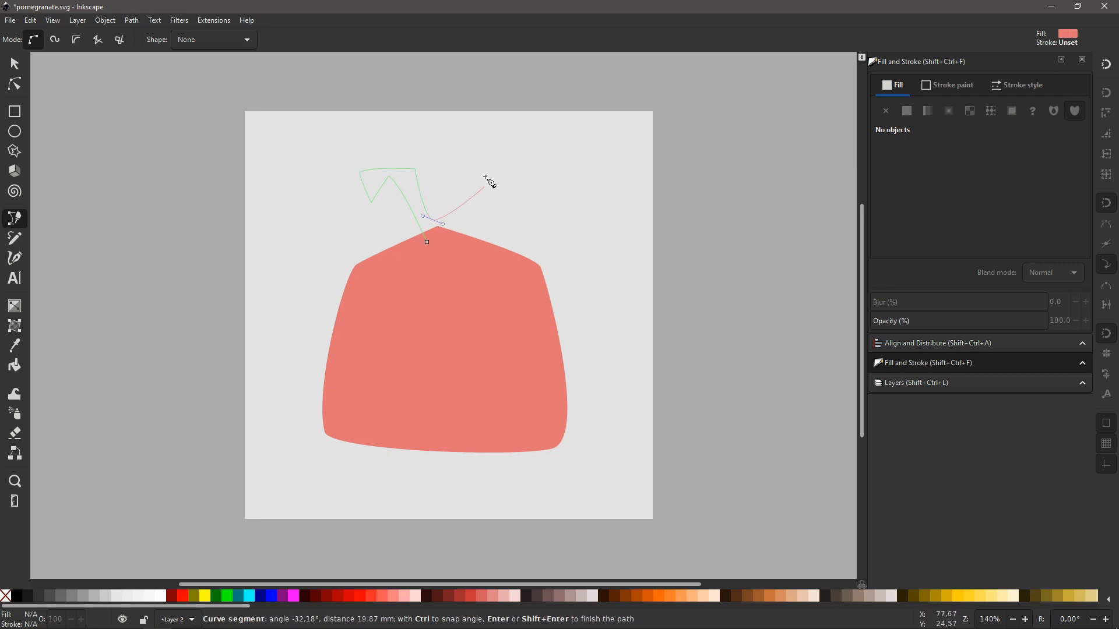
pyautogui.moveTo(475, 195)
pyautogui.mouseDown()
pyautogui.moveTo(486, 166)
pyautogui.moveTo(490, 192)
pyautogui.mouseUp()
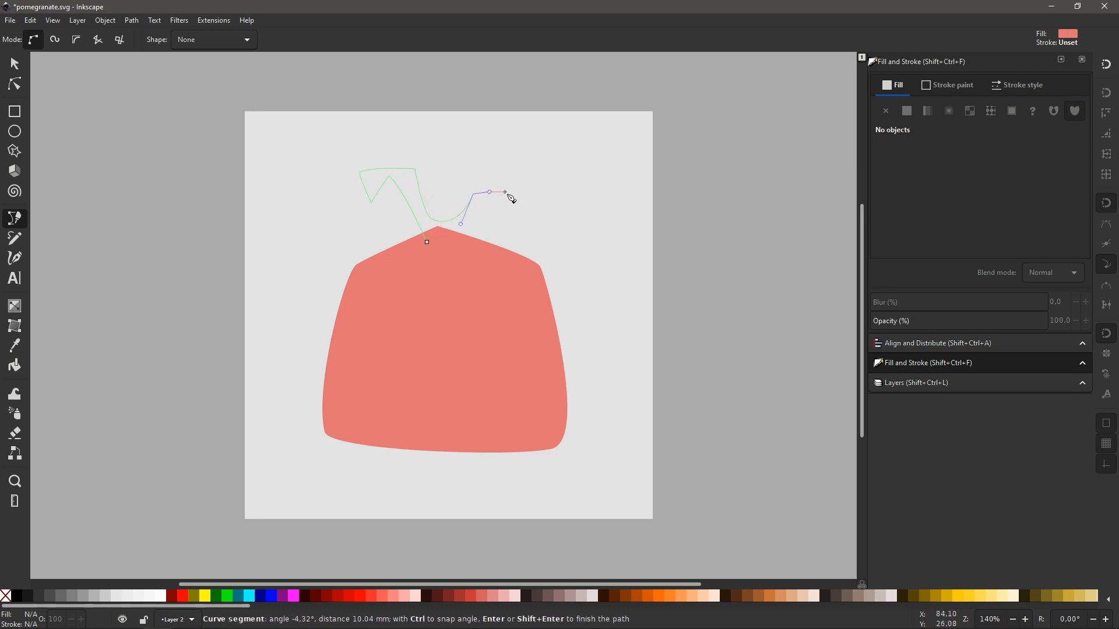
pyautogui.click(505, 191)
pyautogui.moveTo(465, 233); pyautogui.dragTo(473, 239)
pyautogui.click(427, 242)
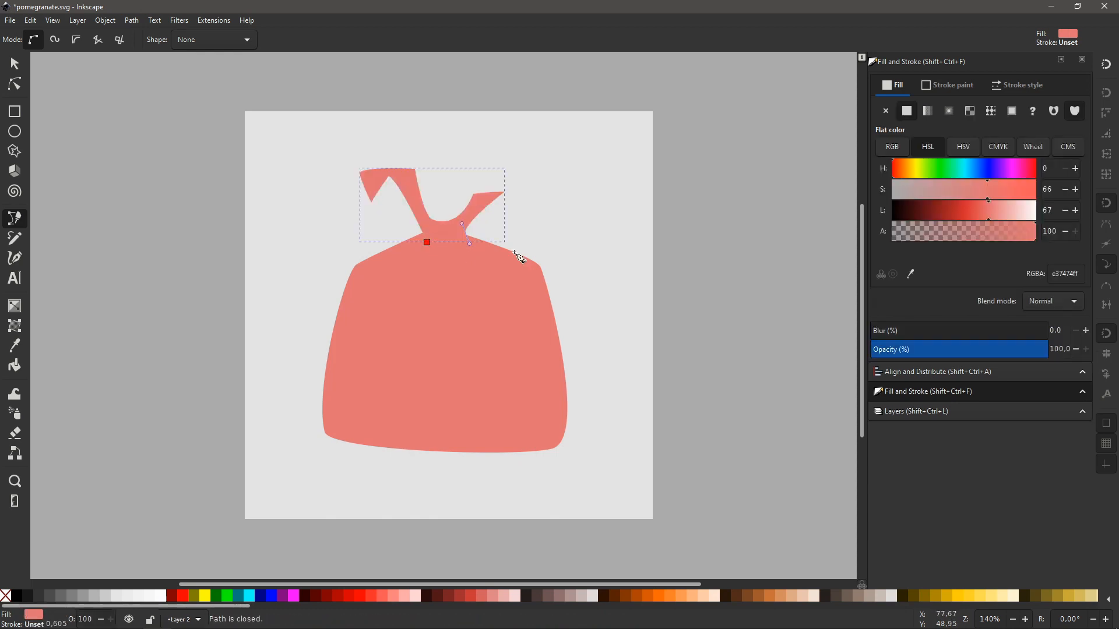
# Unite the neck shape and the bag body into one path
pyautogui.press('s')
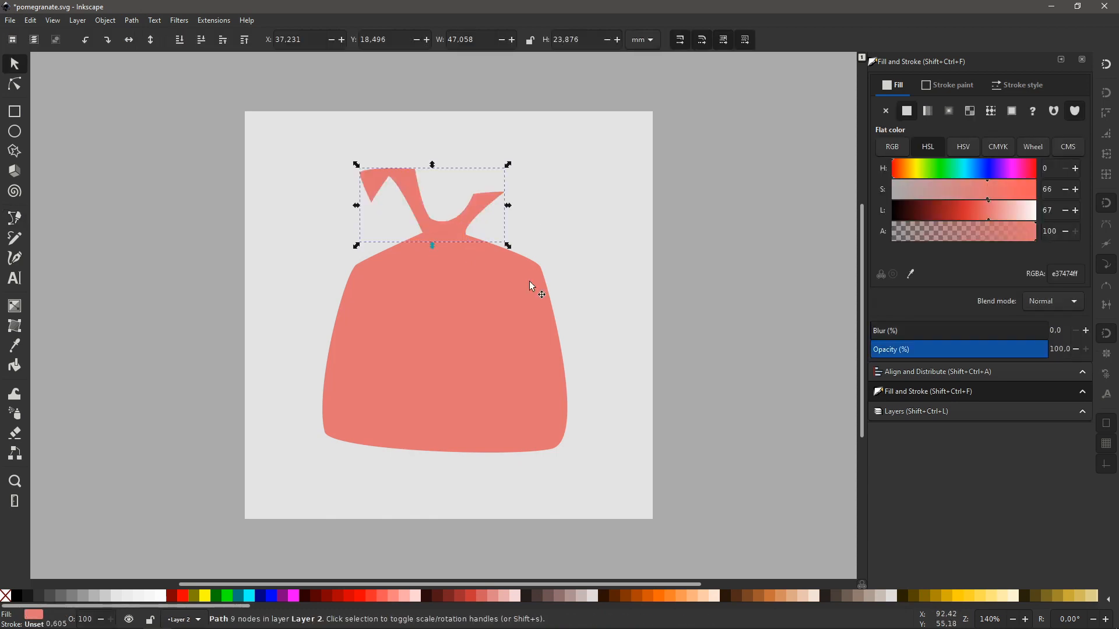
pyautogui.keyDown('shift'); pyautogui.click(499, 304); pyautogui.keyUp('shift')
pyautogui.hotkey('ctrl', '+')
pyautogui.click(597, 247)
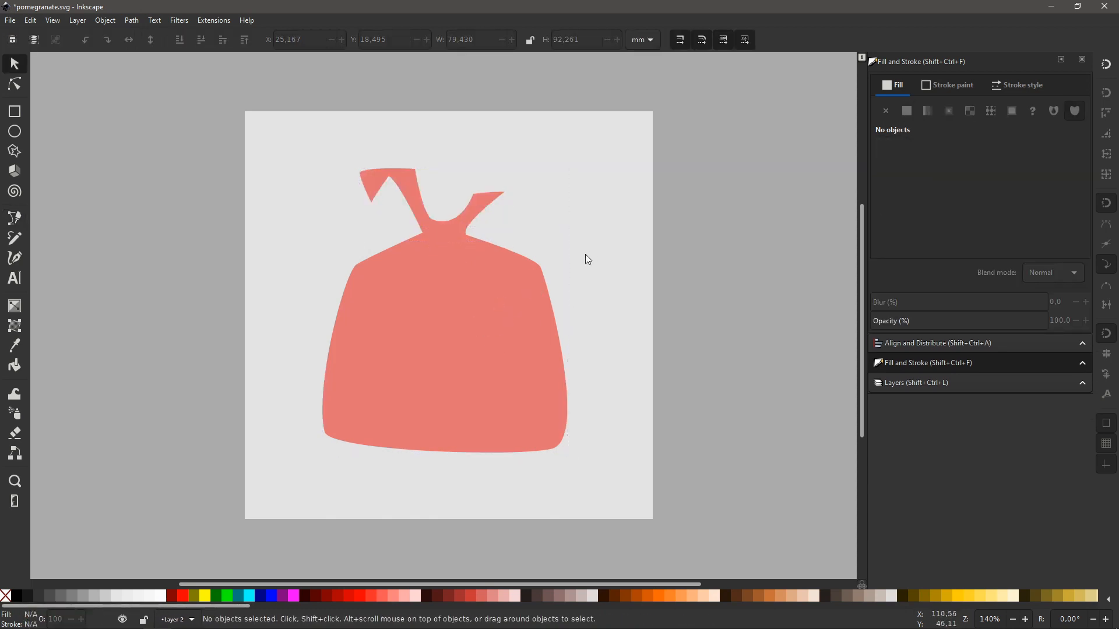
# Set the united bag's fill to a stronger red with saturation 76 and lightness 46
pyautogui.click(527, 280)
pyautogui.click(959, 209)
pyautogui.click(1001, 189)
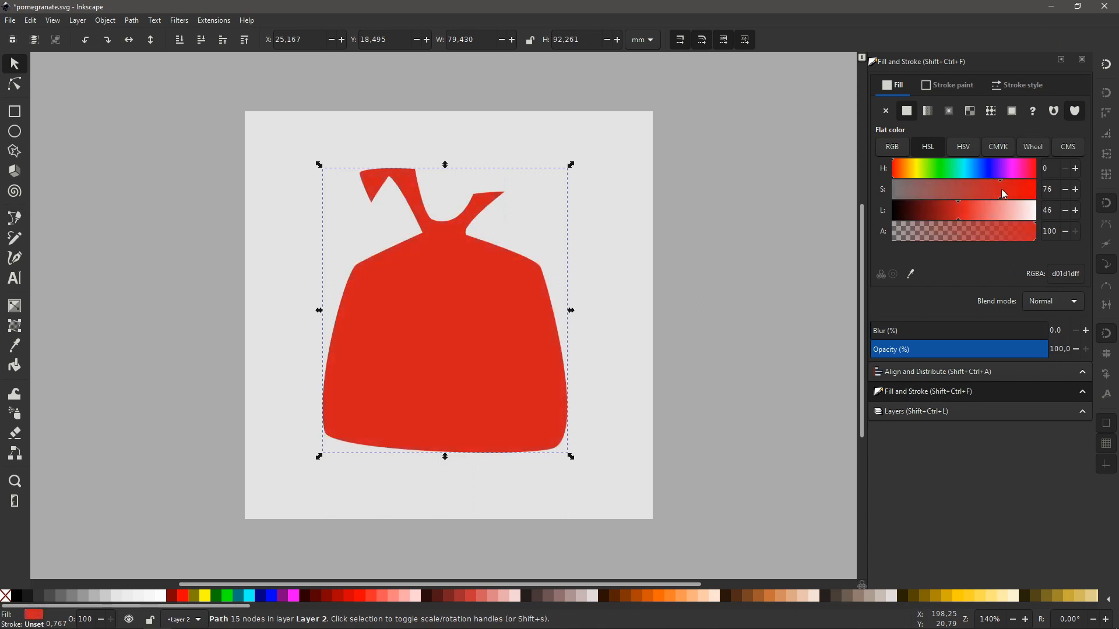
pyautogui.click(717, 265)
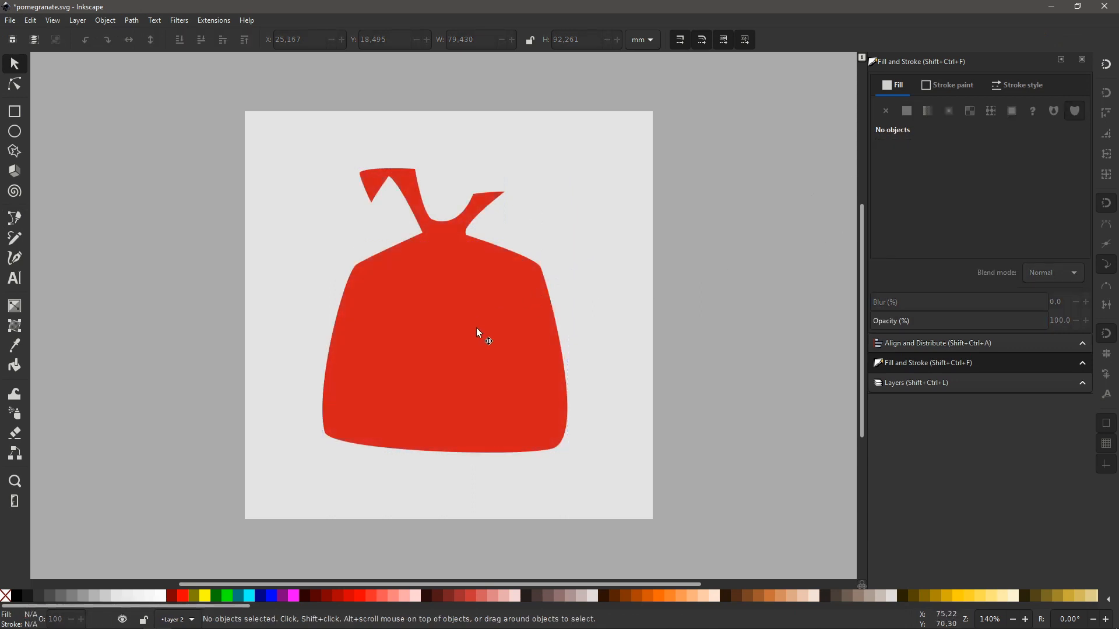
# Draw a closed two-peaked path about 22 mm wide and 33 mm high in the bag's neck opening
pyautogui.press('b')
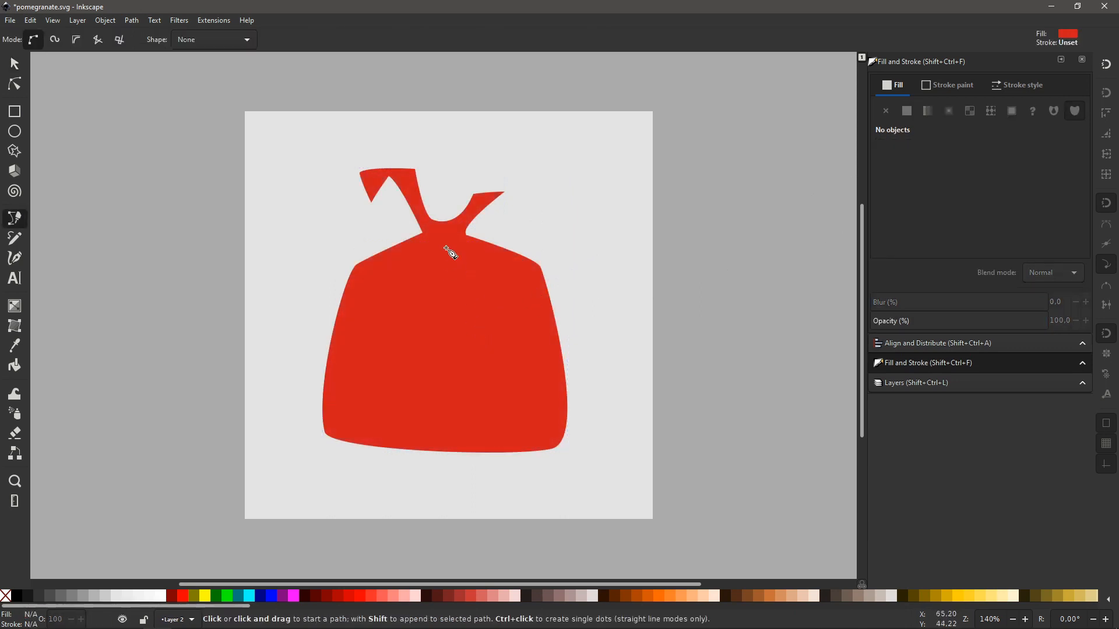
pyautogui.click(408, 175)
pyautogui.moveTo(424, 144); pyautogui.dragTo(479, 184)
pyautogui.click(438, 189)
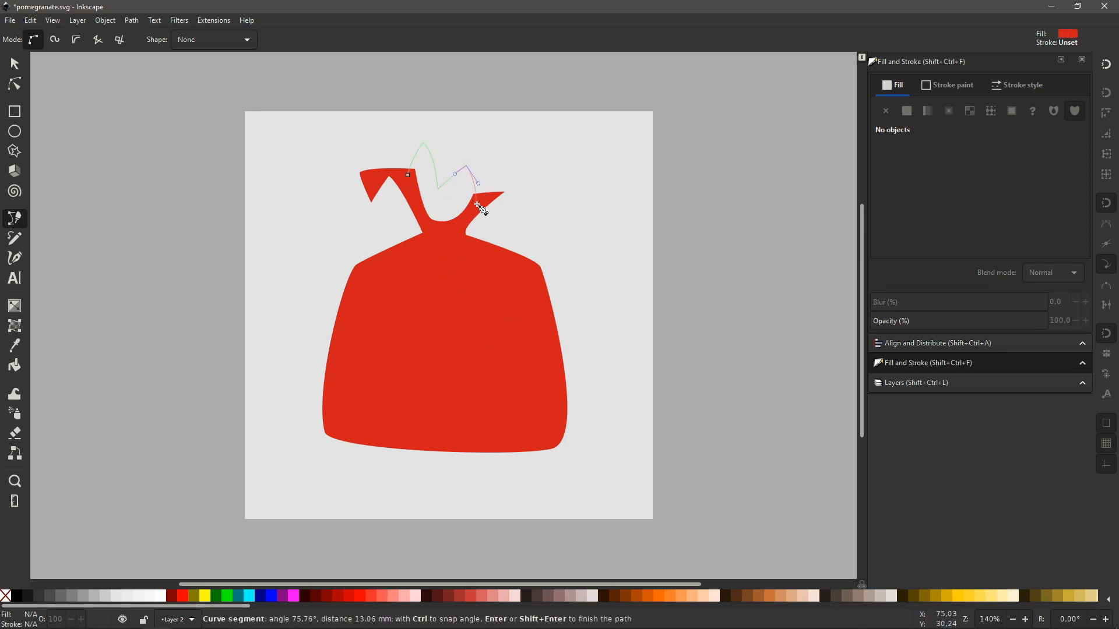
pyautogui.click(446, 244)
pyautogui.click(408, 175)
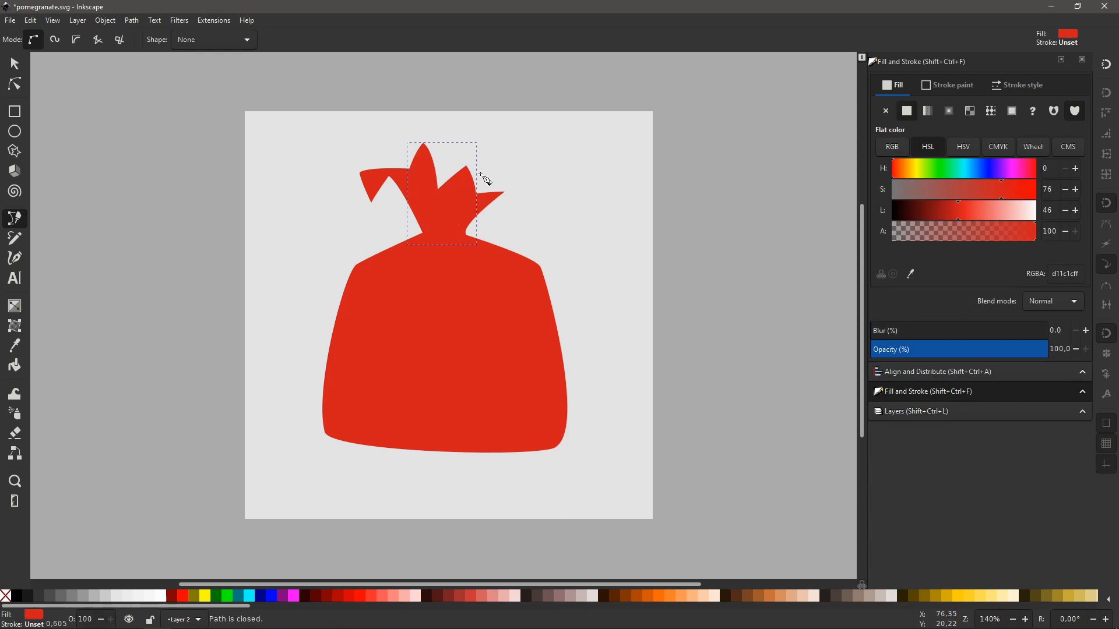
# Set the two-peaked shape's fill to saturation 85 and lightness 64, and lower it behind the bag
pyautogui.press('s')
pyautogui.click(977, 209)
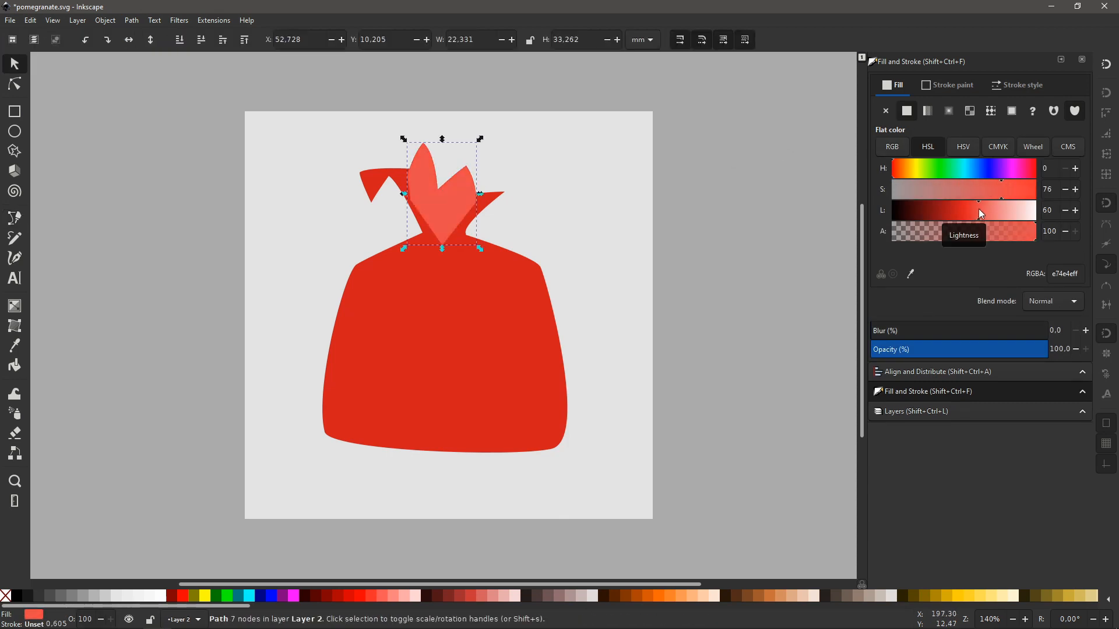
pyautogui.click(1012, 189)
pyautogui.click(984, 209)
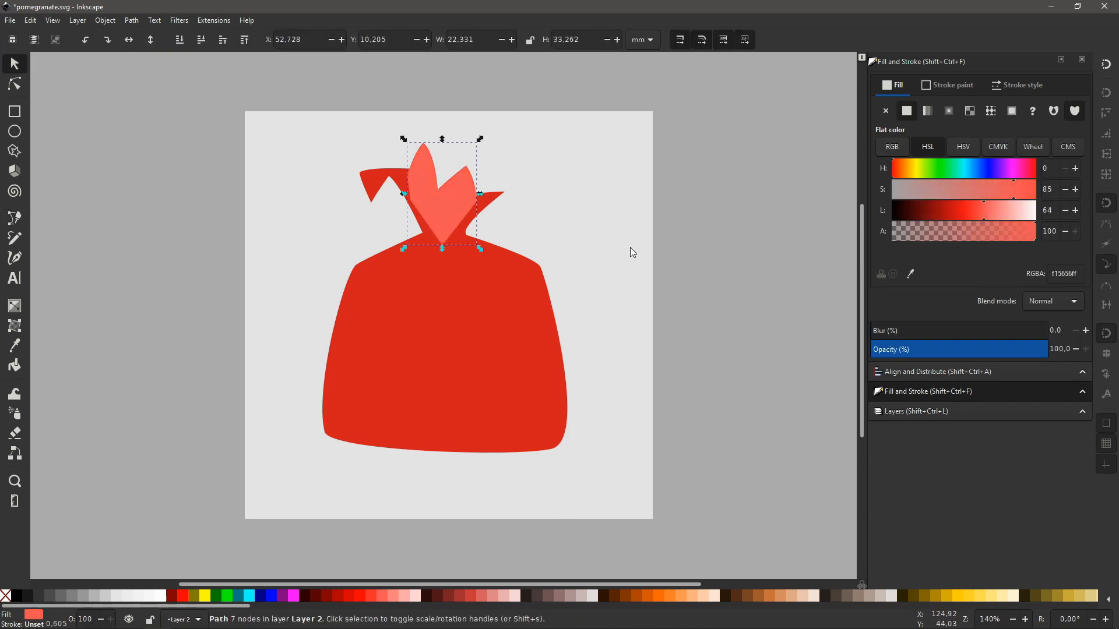
pyautogui.press('pagedown')
pyautogui.click(586, 212)
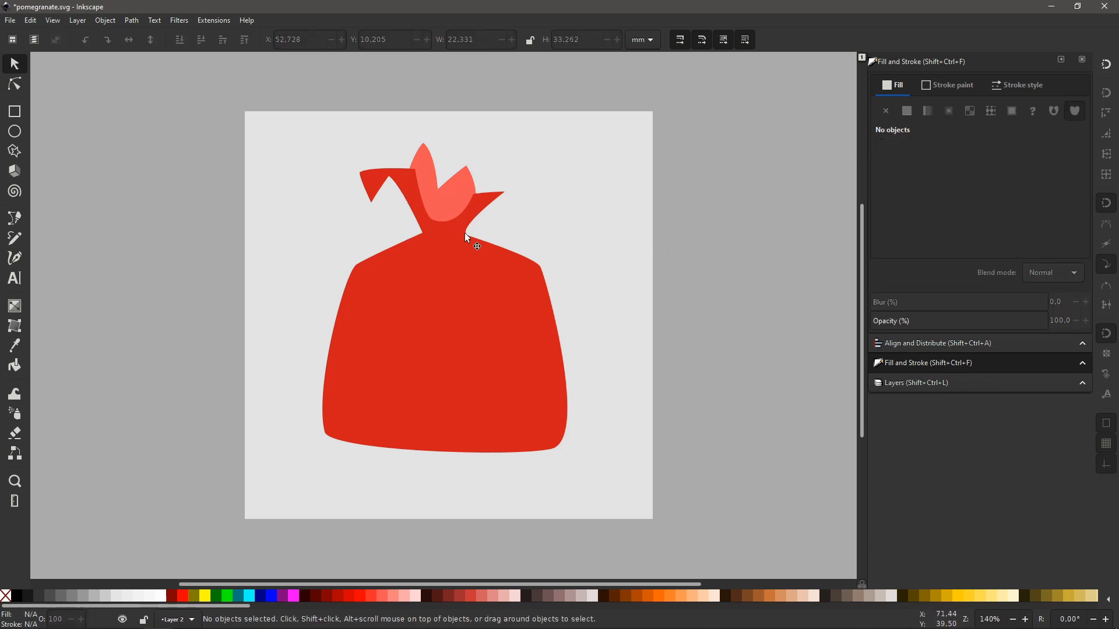
# Draw a closed highlight path about 65 mm wide and 70 mm high over the bag's front, with notches in its top and bottom edges
pyautogui.press('b')
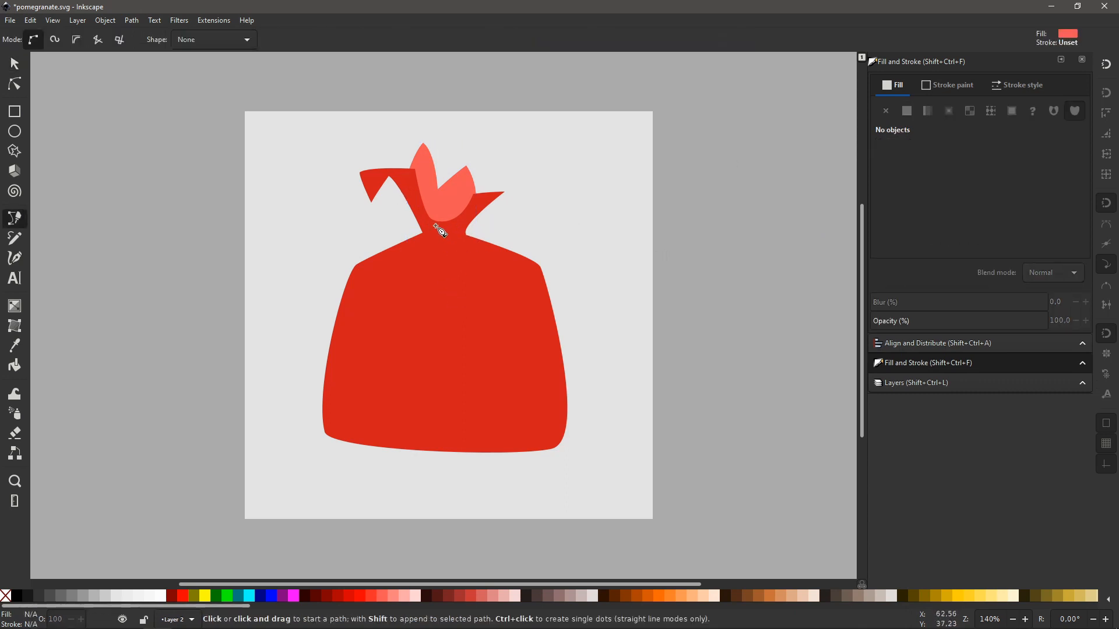
pyautogui.click(357, 275)
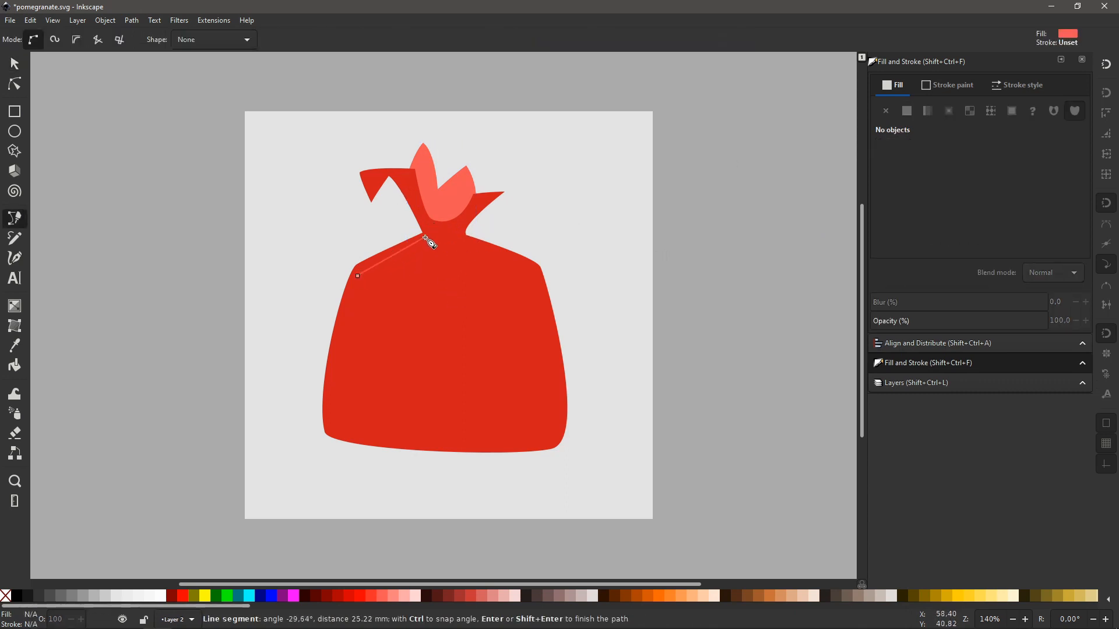
pyautogui.moveTo(425, 237); pyautogui.dragTo(454, 231)
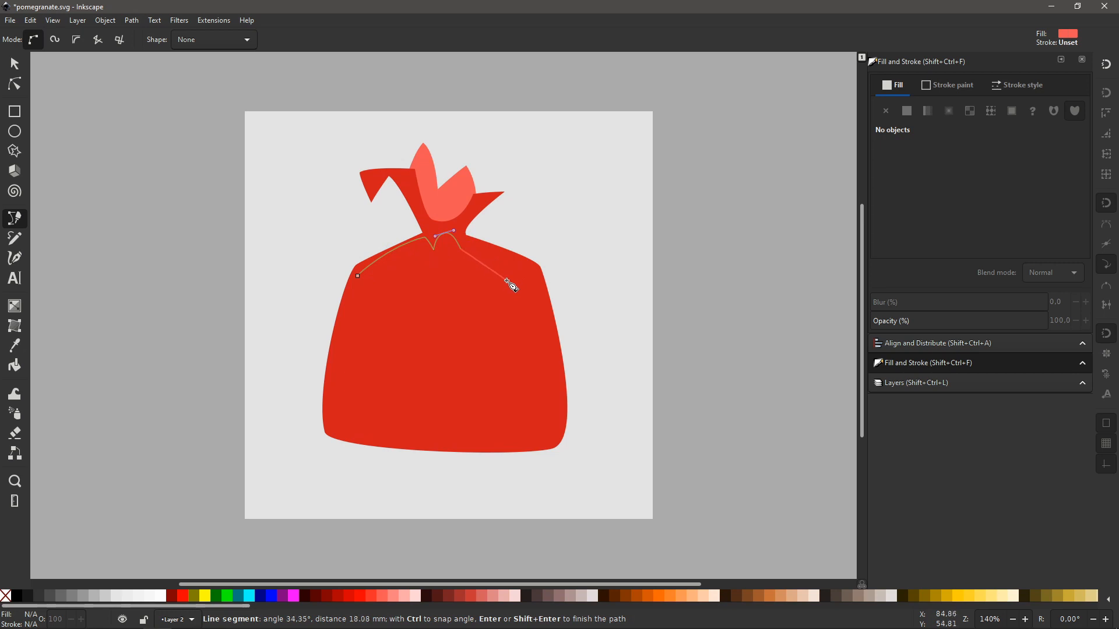
pyautogui.moveTo(508, 280); pyautogui.dragTo(527, 302)
pyautogui.moveTo(530, 433); pyautogui.dragTo(527, 444)
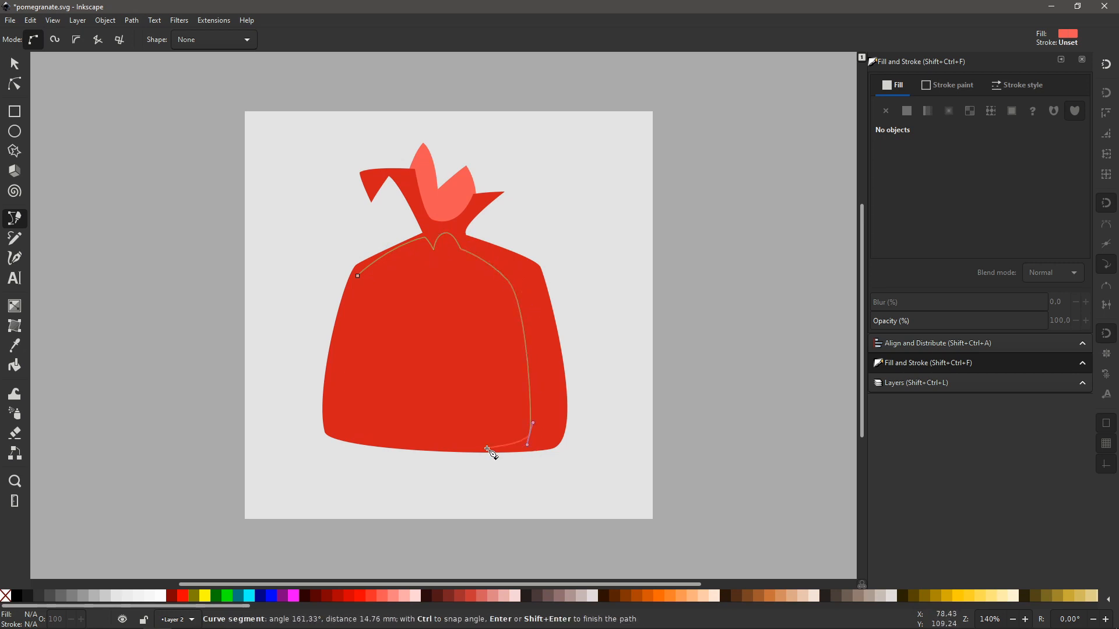
pyautogui.click(436, 447)
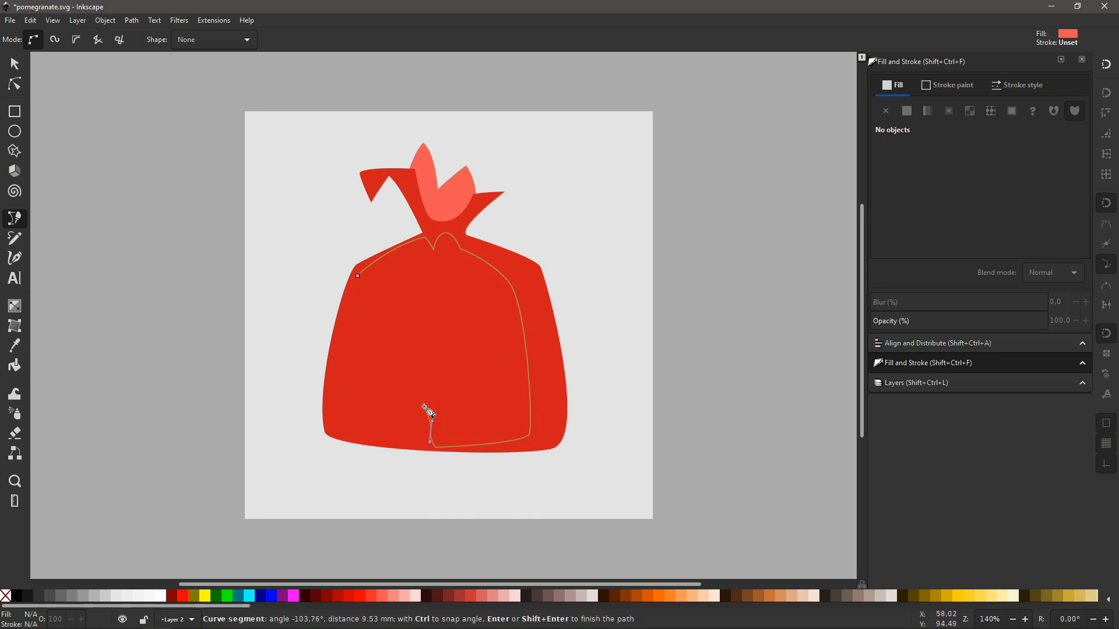
pyautogui.moveTo(429, 427); pyautogui.dragTo(420, 448)
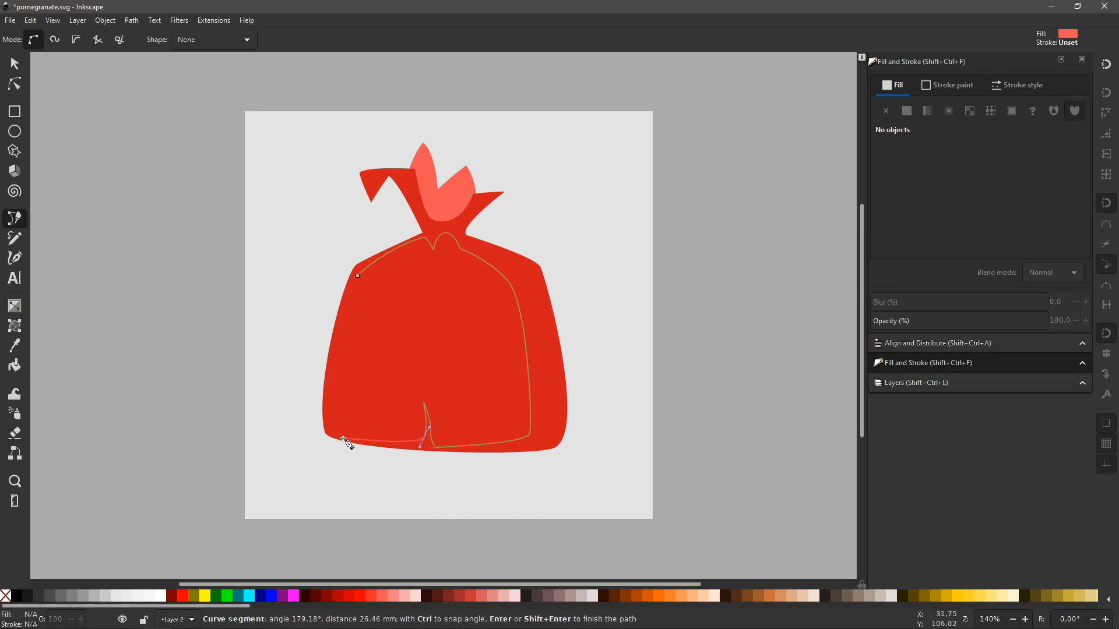
pyautogui.moveTo(342, 438); pyautogui.dragTo(332, 436)
pyautogui.moveTo(357, 275); pyautogui.dragTo(404, 190)
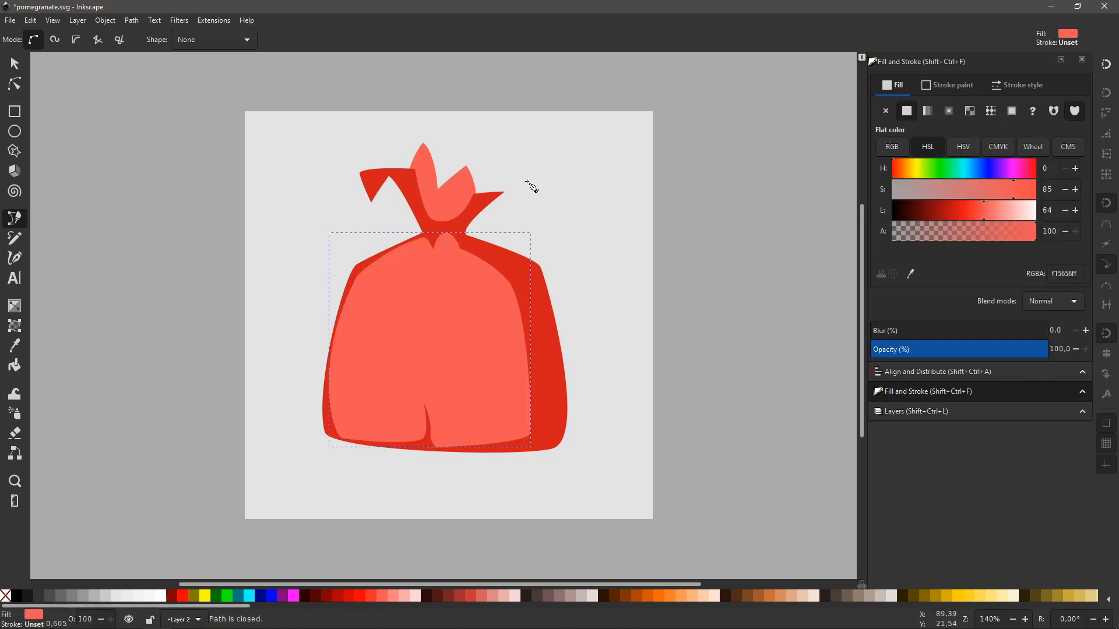
# Set the front highlight's fill to light pink with saturation 91 and lightness 82
pyautogui.press('s')
pyautogui.moveTo(980, 199); pyautogui.dragTo(1024, 194)
pyautogui.click(1009, 208)
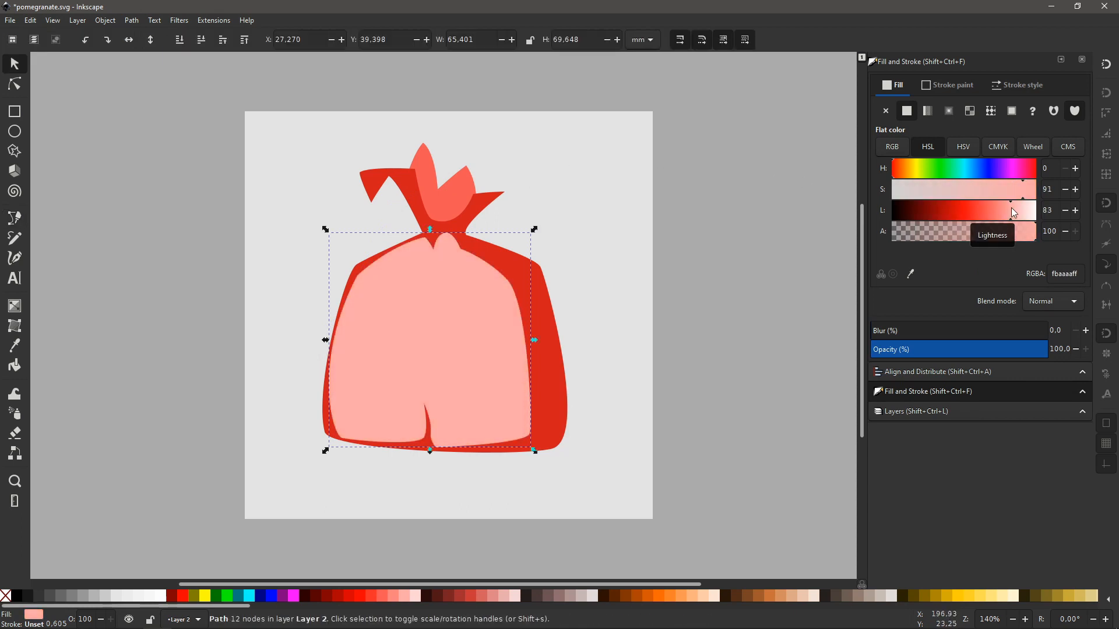
pyautogui.click(697, 247)
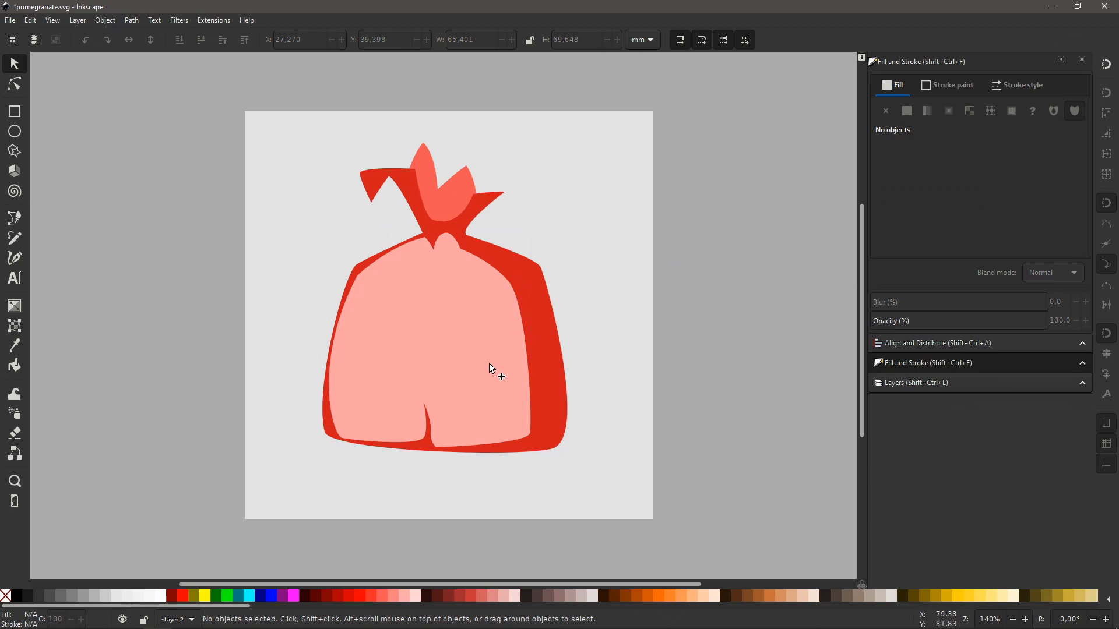
# Delete the nodes forming the highlight's bottom notch and curve its bottom edge smoothly along the bag's base
pyautogui.click(428, 428)
pyautogui.press('n')
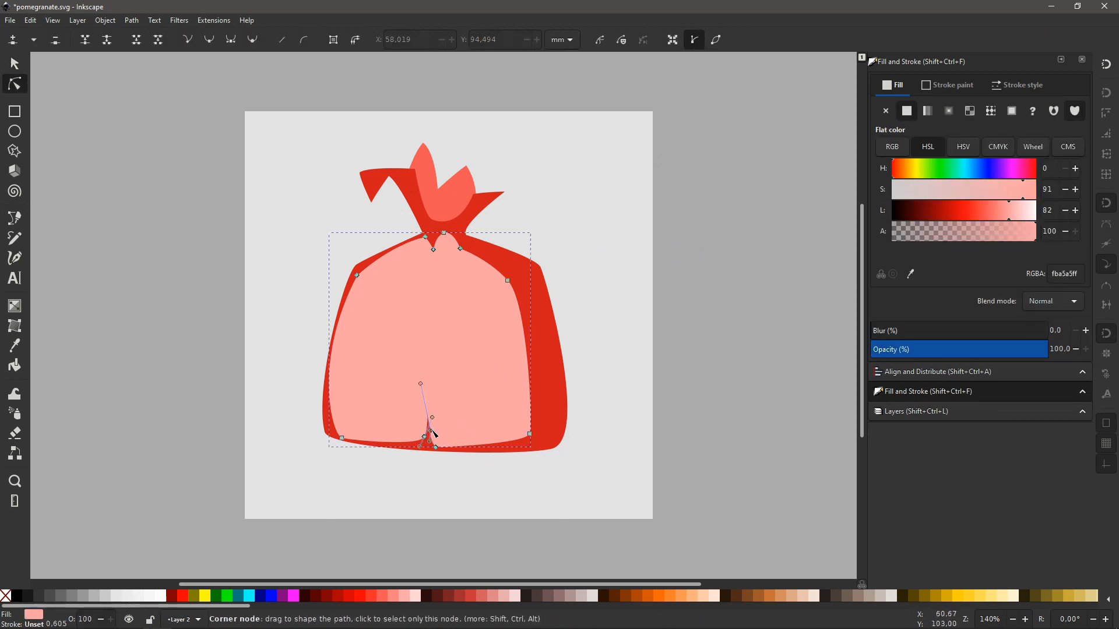
pyautogui.click(430, 430)
pyautogui.press('Delete')
pyautogui.click(424, 437)
pyautogui.press('Delete')
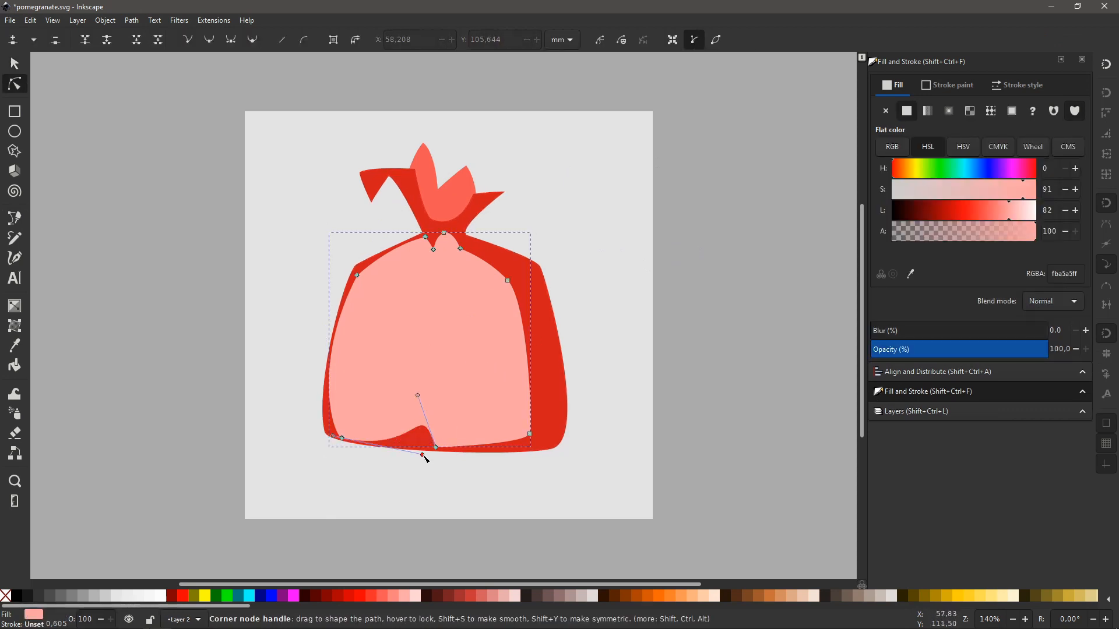
pyautogui.press('Delete')
pyautogui.moveTo(440, 436); pyautogui.dragTo(512, 460)
pyautogui.press('s')
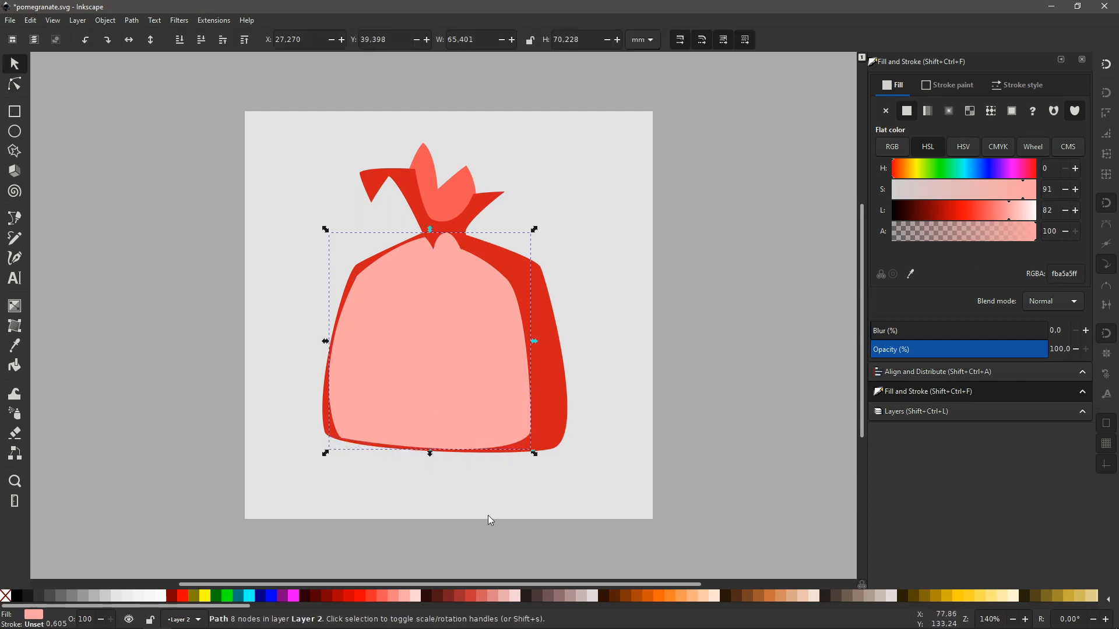
pyautogui.click(605, 326)
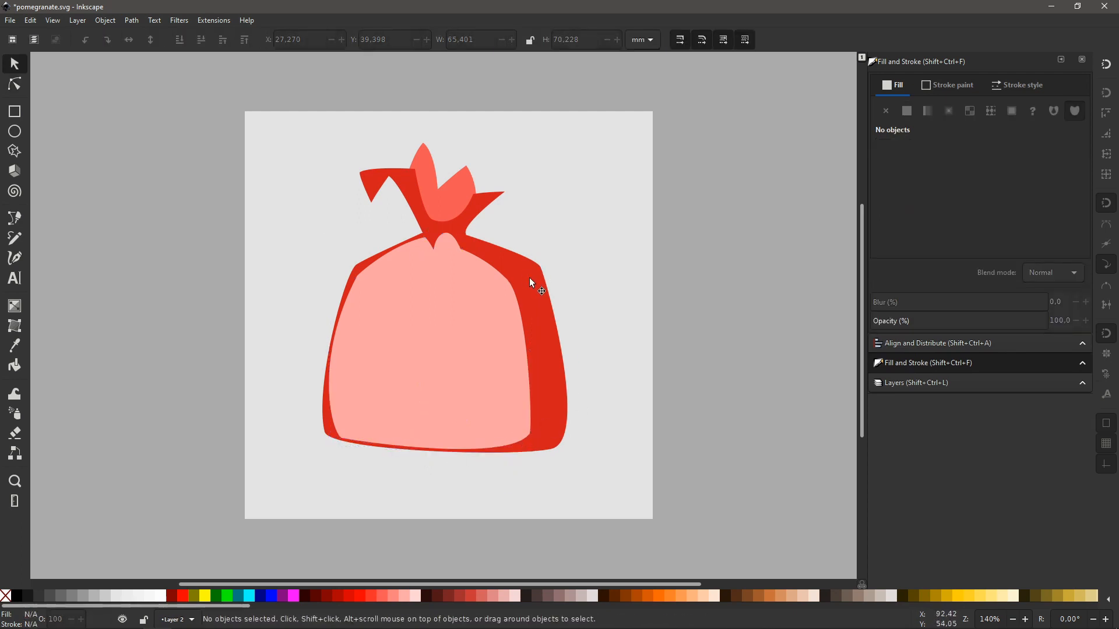
# Draw a closed inner highlight path about 64 mm wide and 67 mm high over the bag's front, slightly inside the pink shape
pyautogui.press('b')
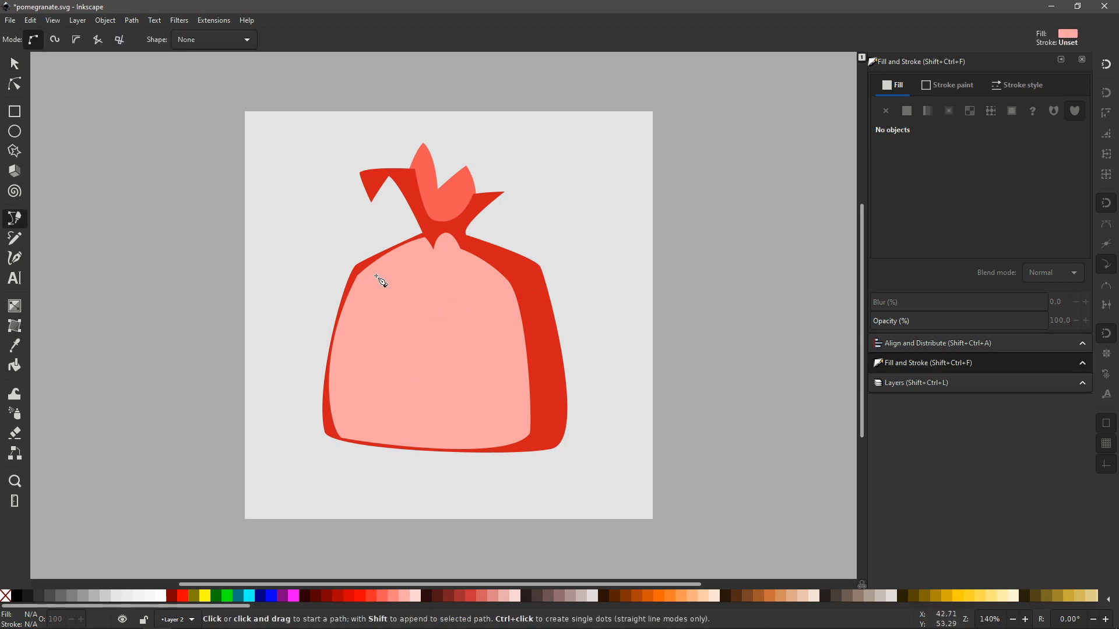
pyautogui.click(358, 282)
pyautogui.moveTo(423, 239)
pyautogui.mouseDown()
pyautogui.moveTo(449, 236)
pyautogui.moveTo(433, 258)
pyautogui.moveTo(442, 247)
pyautogui.mouseUp()
pyautogui.click(459, 253)
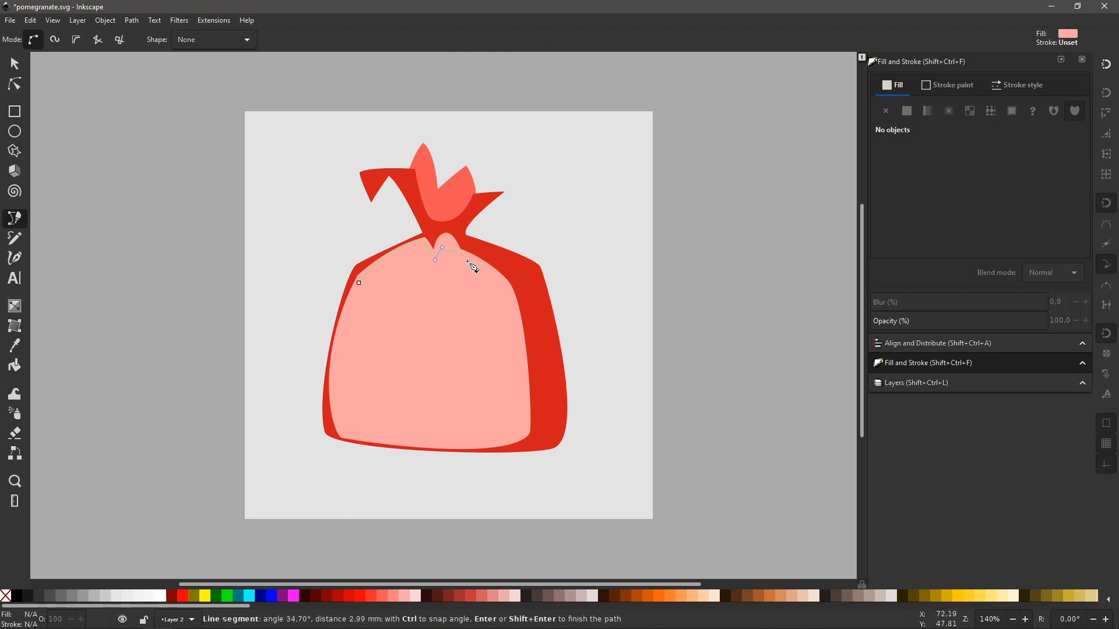
pyautogui.moveTo(508, 272); pyautogui.dragTo(529, 360)
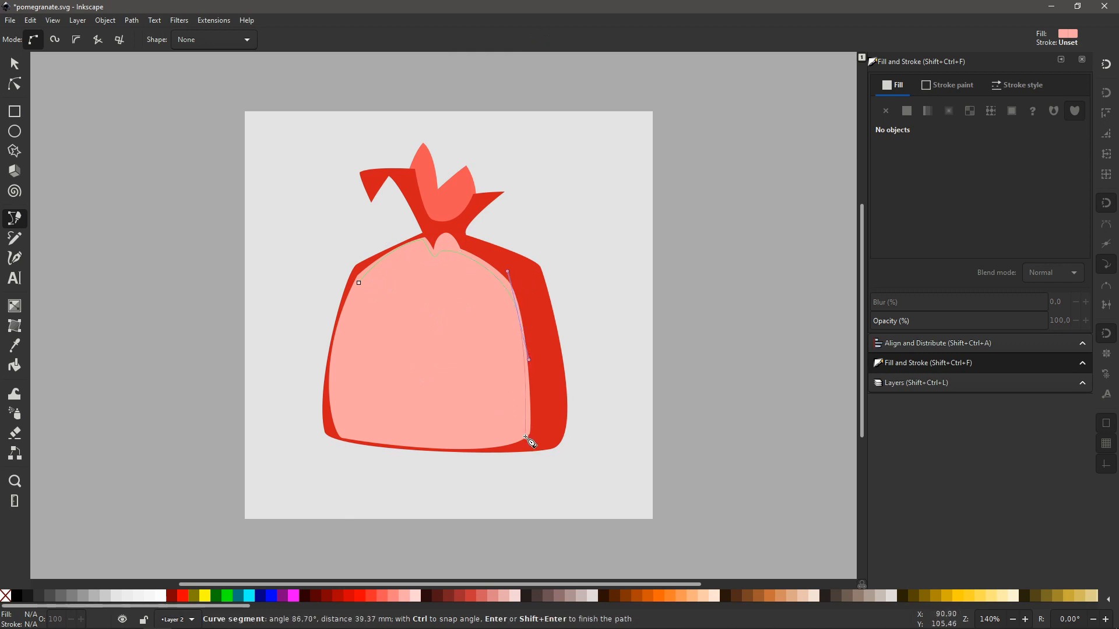
pyautogui.moveTo(534, 427); pyautogui.dragTo(508, 447)
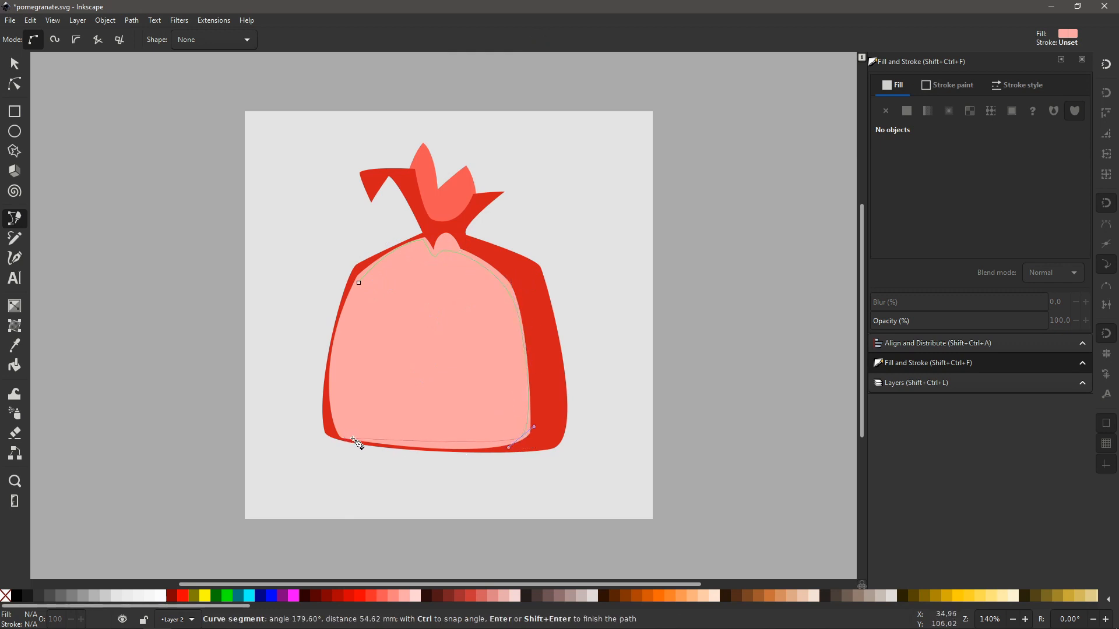
pyautogui.moveTo(344, 437)
pyautogui.mouseDown()
pyautogui.moveTo(282, 429)
pyautogui.moveTo(349, 444)
pyautogui.mouseUp()
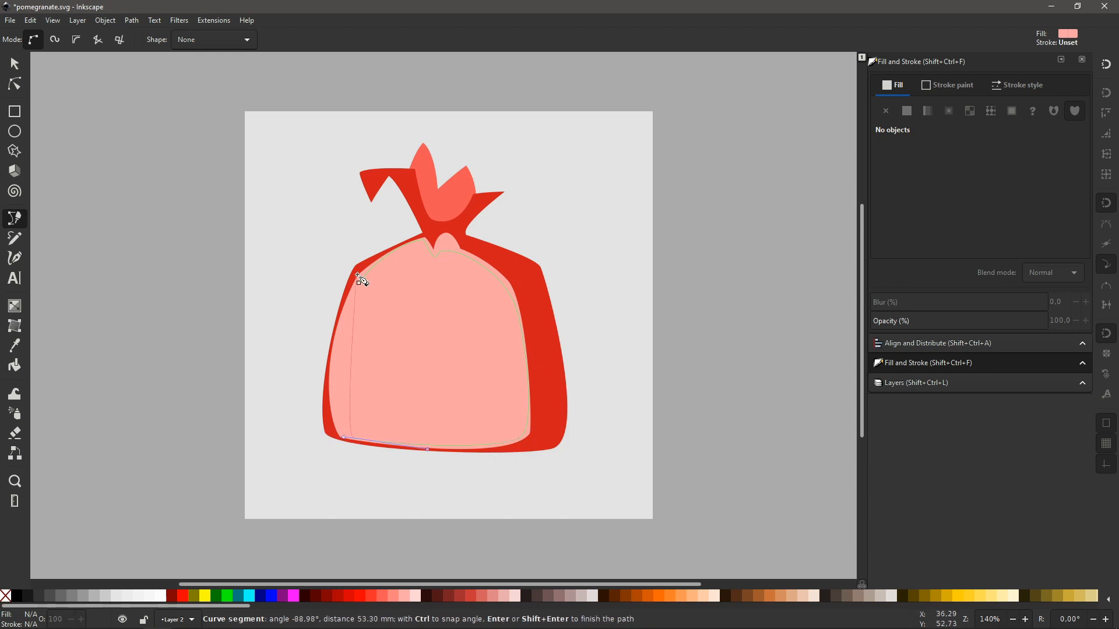
pyautogui.press('Return')
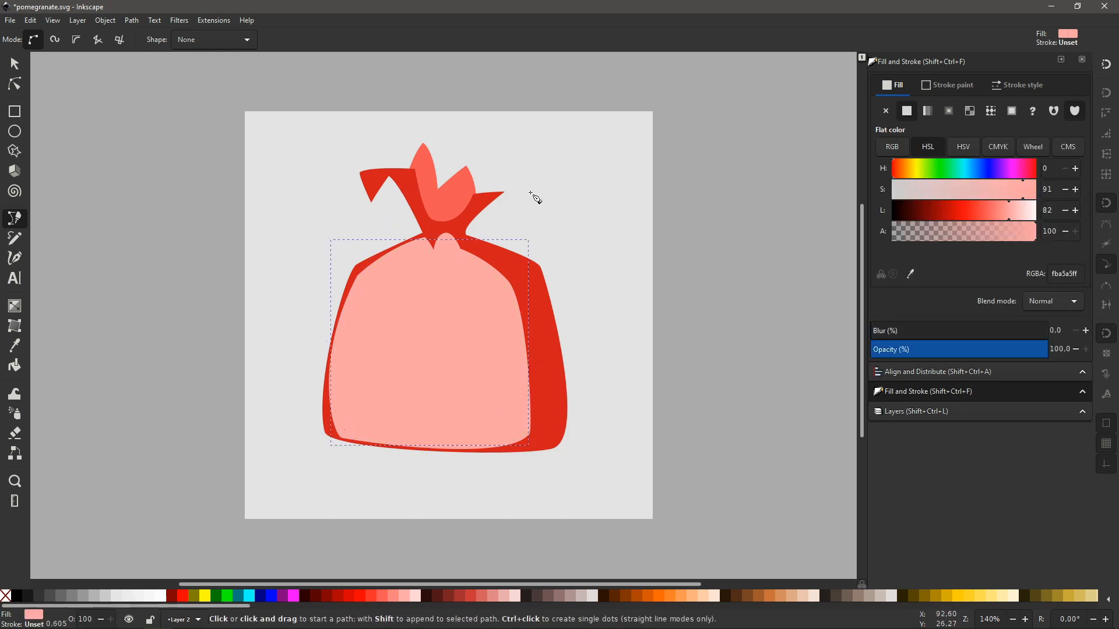
# Set the inner highlight's fill to very light pink with saturation 76 and lightness 90
pyautogui.press('s')
pyautogui.moveTo(1015, 210)
pyautogui.mouseDown()
pyautogui.moveTo(1034, 210)
pyautogui.moveTo(1023, 214)
pyautogui.mouseUp()
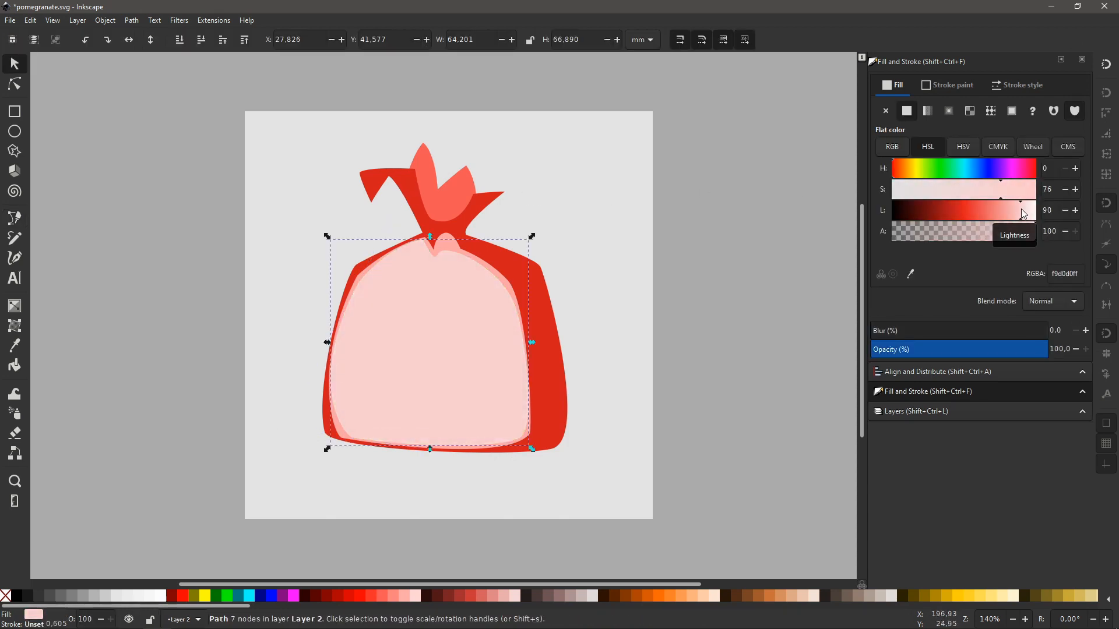
pyautogui.click(610, 267)
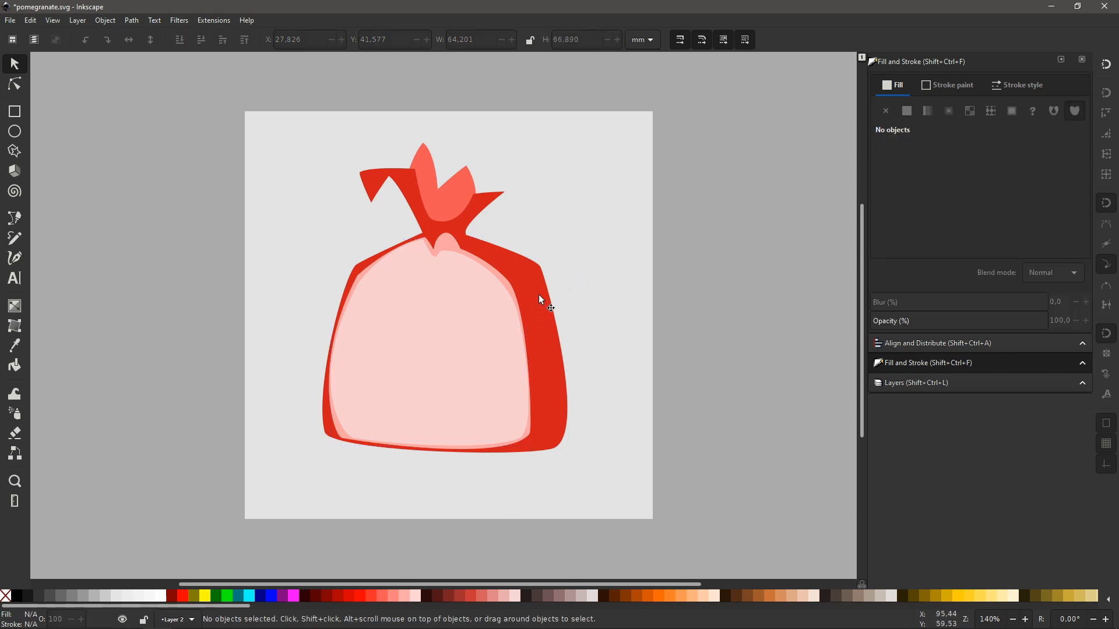
# Draw a closed curved path about 18 mm wide and 12 mm high over the bag's folded neck flap, snapping to its corners
pyautogui.press('b')
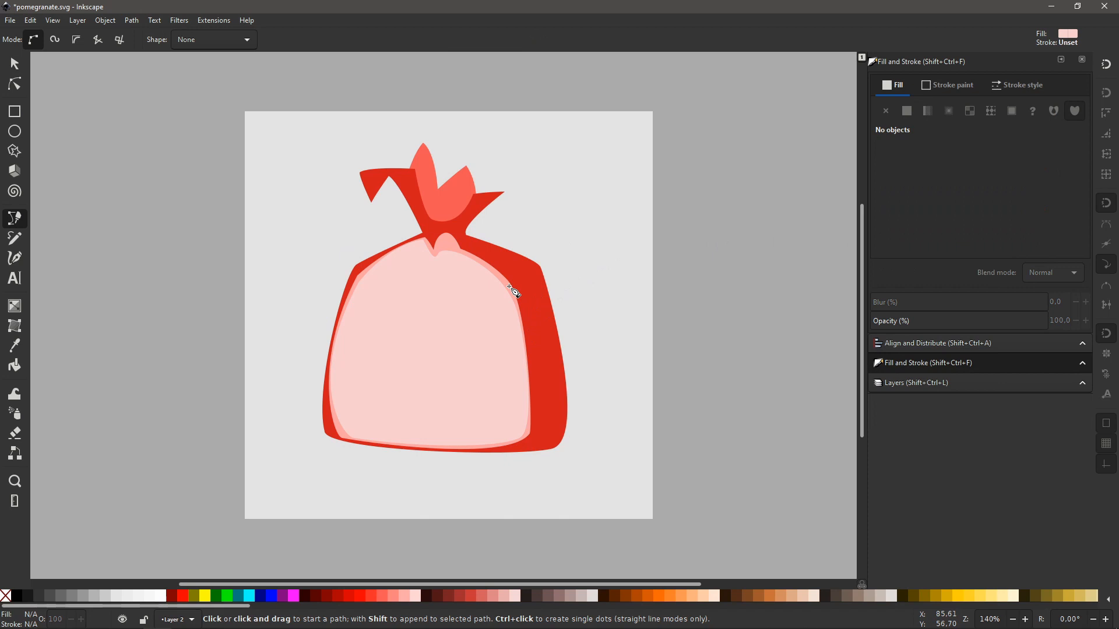
pyautogui.press('+')
pyautogui.press('+')
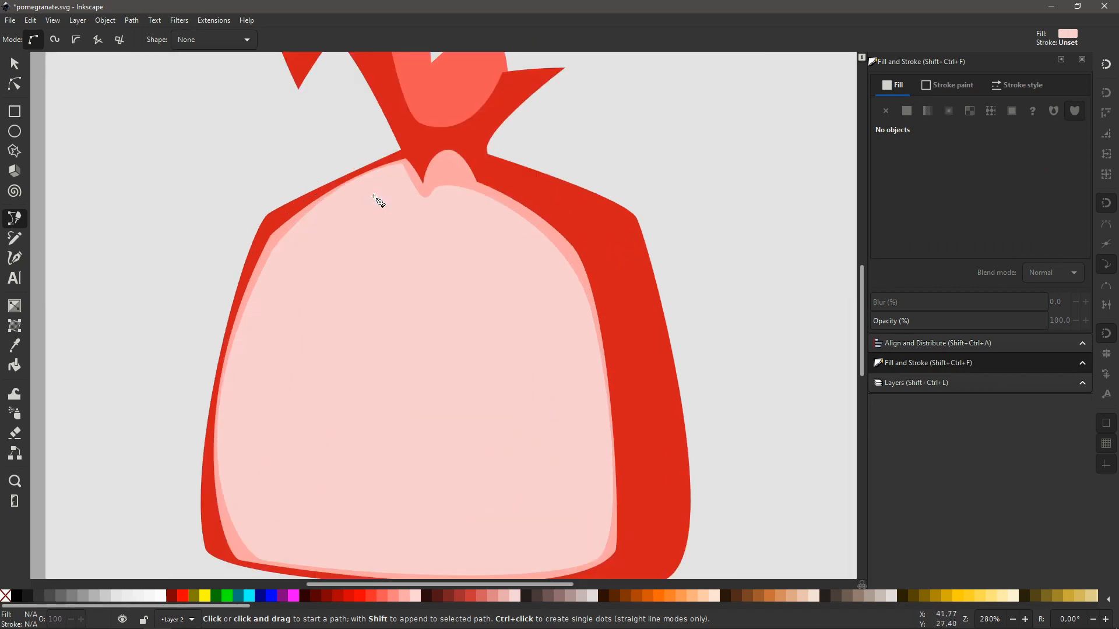
pyautogui.scroll(6, 385, 197)
pyautogui.click(1107, 68)
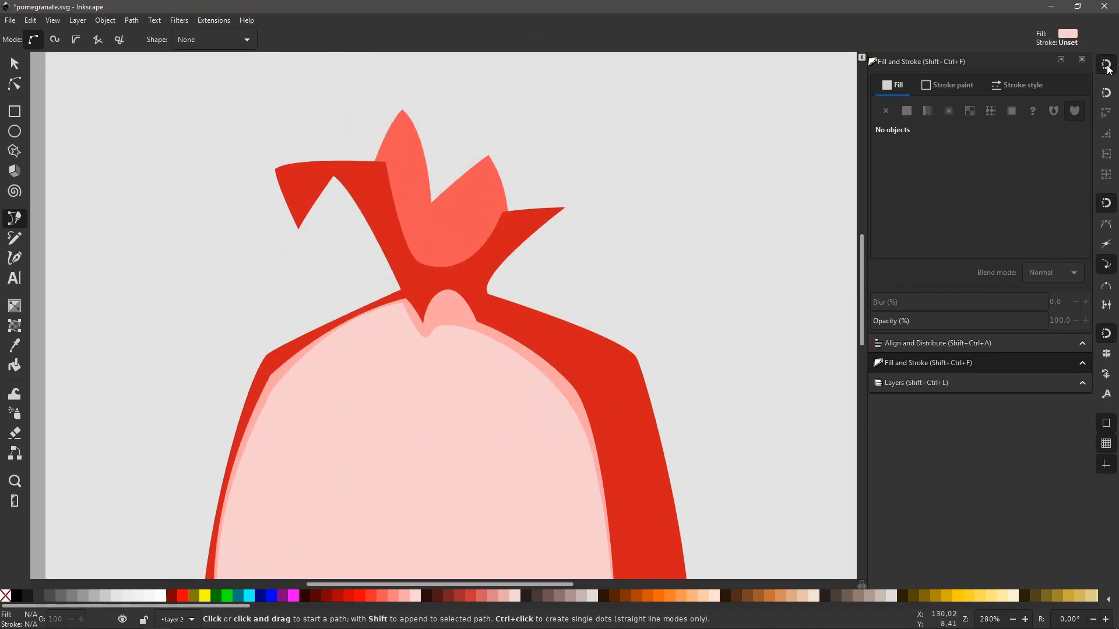
pyautogui.click(297, 229)
pyautogui.moveTo(387, 162); pyautogui.dragTo(428, 155)
pyautogui.moveTo(276, 167); pyautogui.dragTo(273, 184)
pyautogui.click(298, 229)
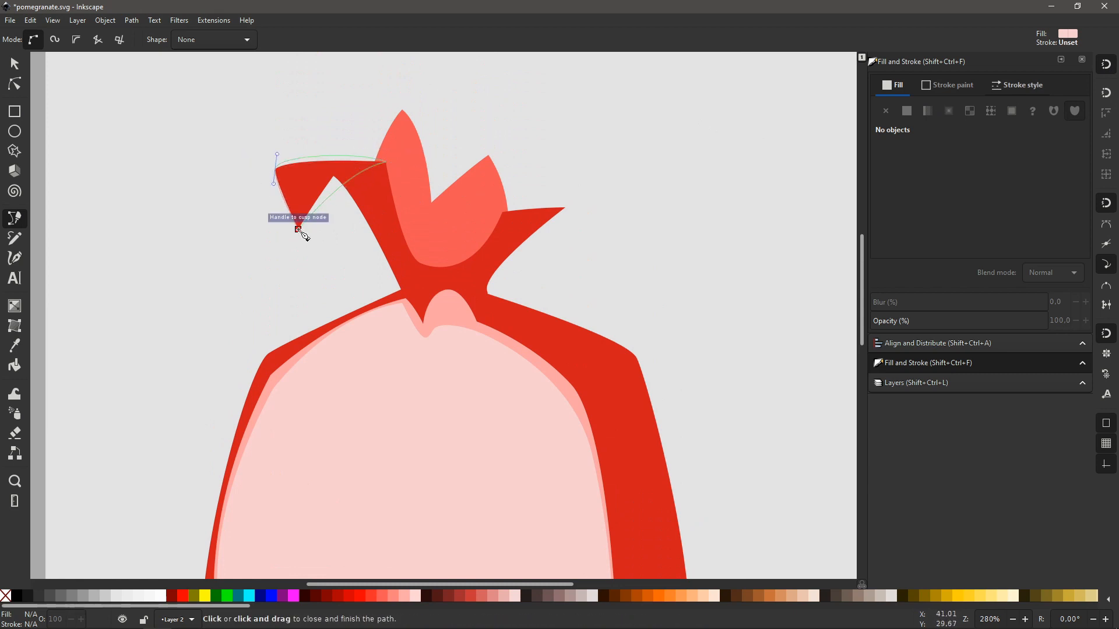
pyautogui.press('s')
pyautogui.click(1106, 64)
# Fill the new flap shape with the bag's red sampled from the neck
pyautogui.click(607, 209)
pyautogui.click(331, 169)
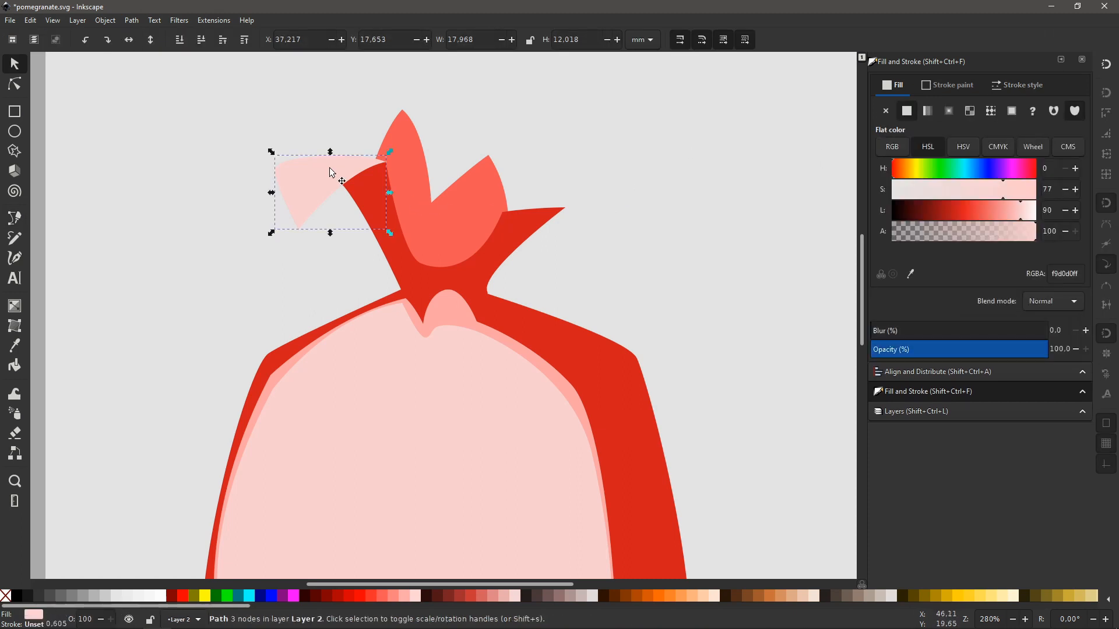
pyautogui.press('d')
pyautogui.click(367, 190)
pyautogui.press('s')
pyautogui.click(607, 193)
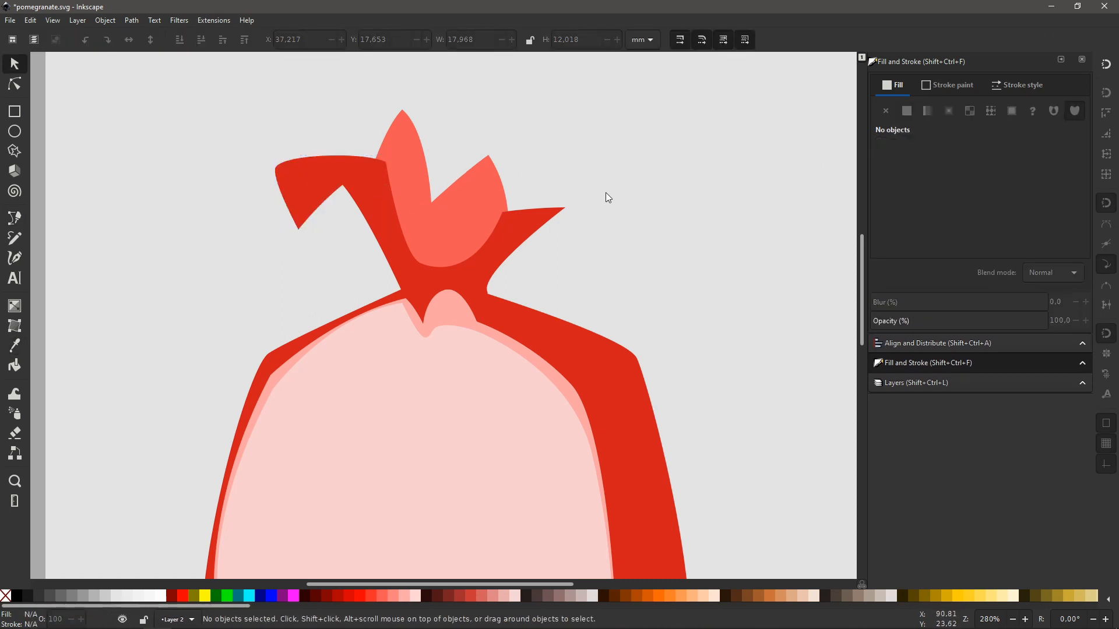
# Give the bag body a linear gradient fill with a fully opaque dark red end stop of lightness 30
pyautogui.press('-')
pyautogui.scroll(-3, 618, 201)
pyautogui.press('-')
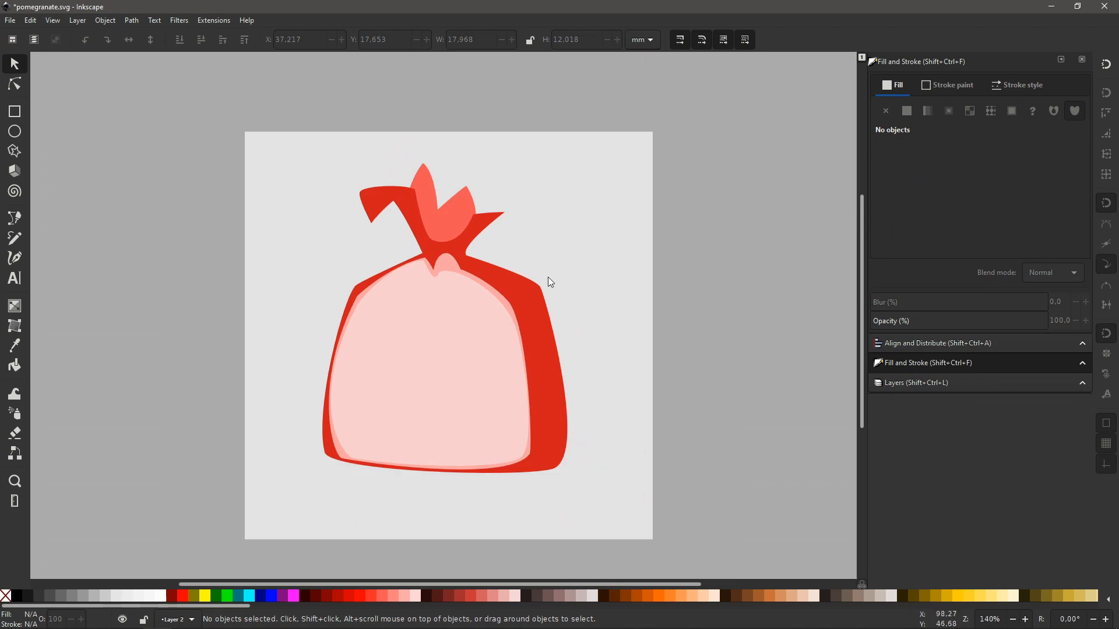
pyautogui.click(535, 300)
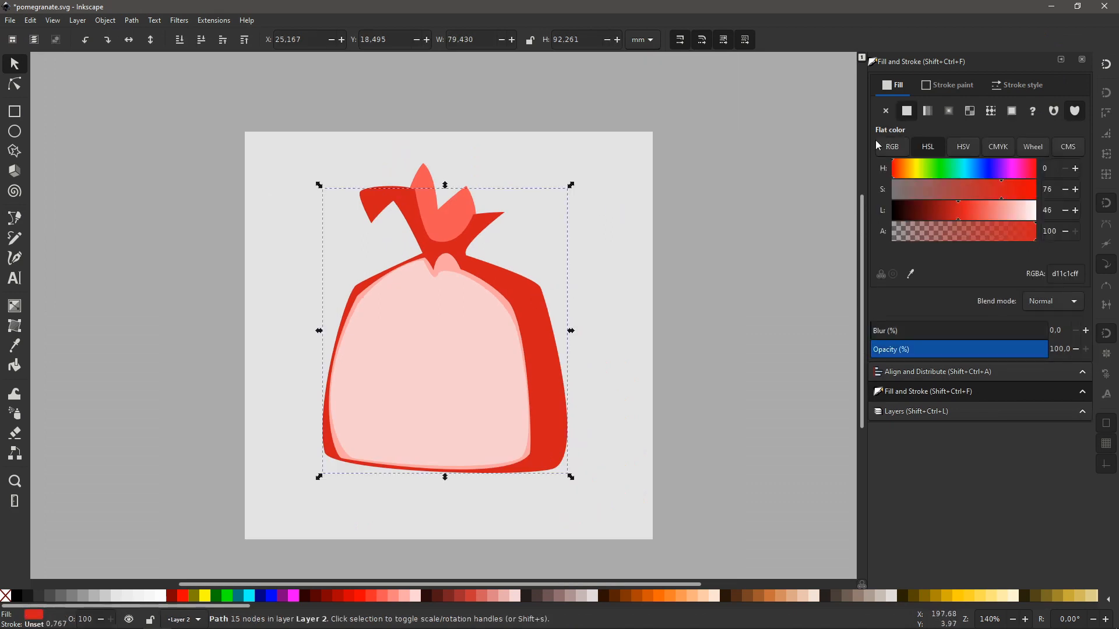
pyautogui.click(927, 111)
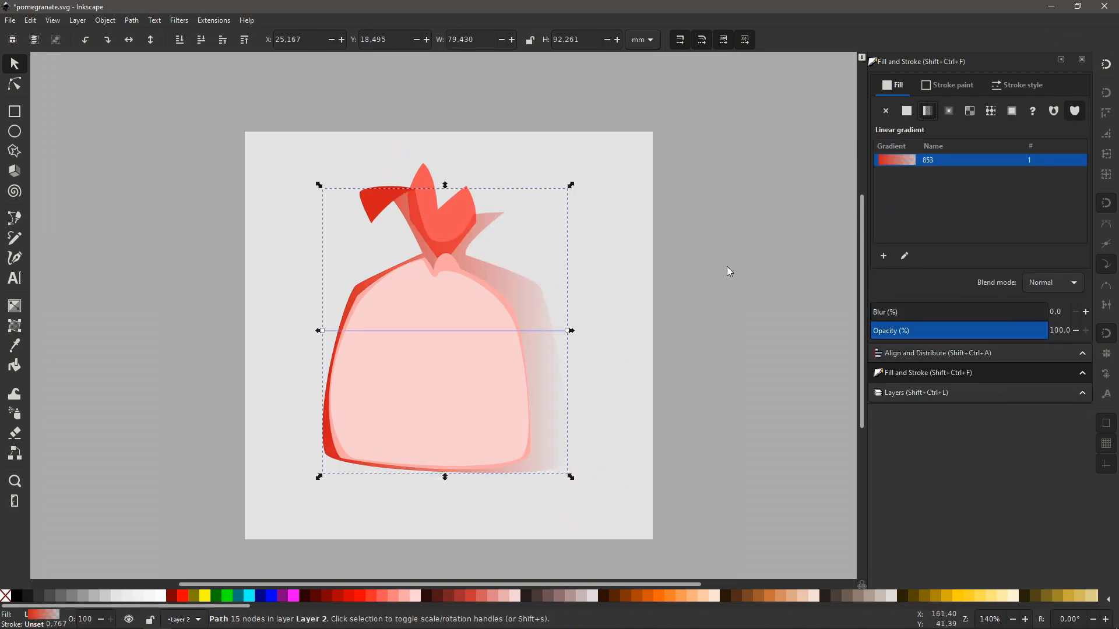
pyautogui.click(567, 331)
pyautogui.moveTo(1027, 232); pyautogui.dragTo(1046, 232)
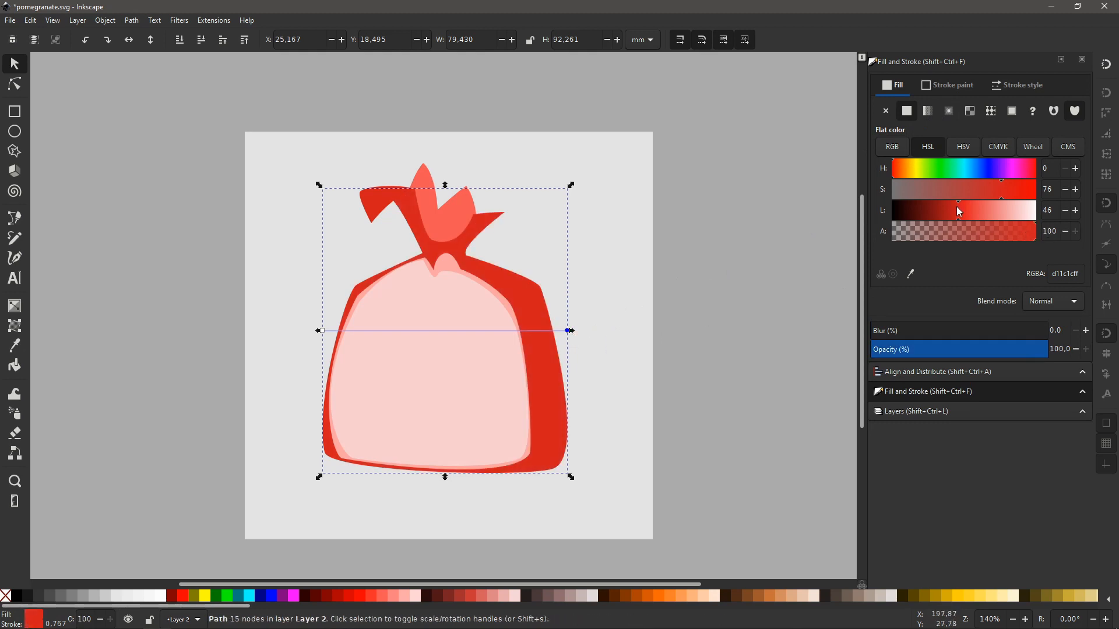
pyautogui.moveTo(959, 211); pyautogui.dragTo(936, 209)
# Run the bag's gradient from its upper front up to the flap fold with the end stop at lightness 22, and save the document
pyautogui.moveTo(570, 331); pyautogui.dragTo(410, 194)
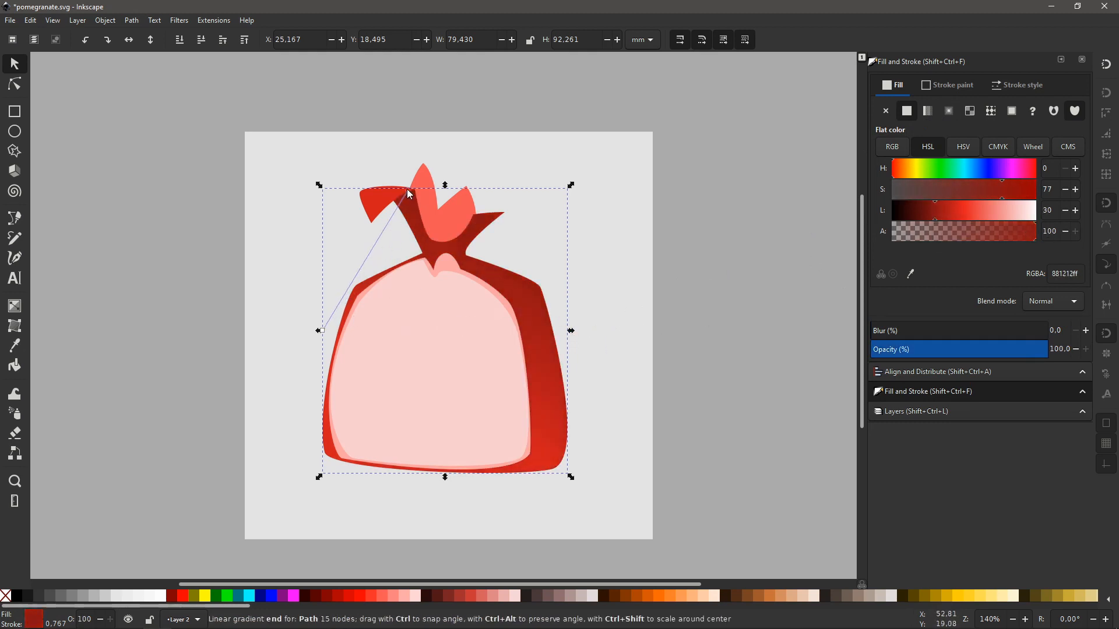
pyautogui.moveTo(322, 331); pyautogui.dragTo(423, 308)
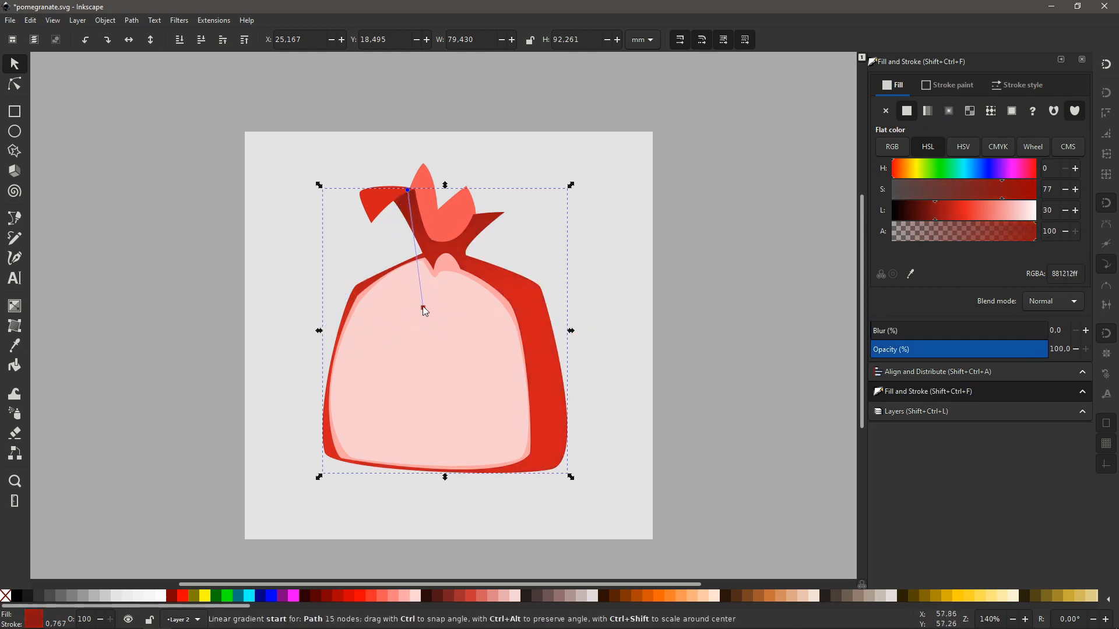
pyautogui.moveTo(935, 211); pyautogui.dragTo(926, 214)
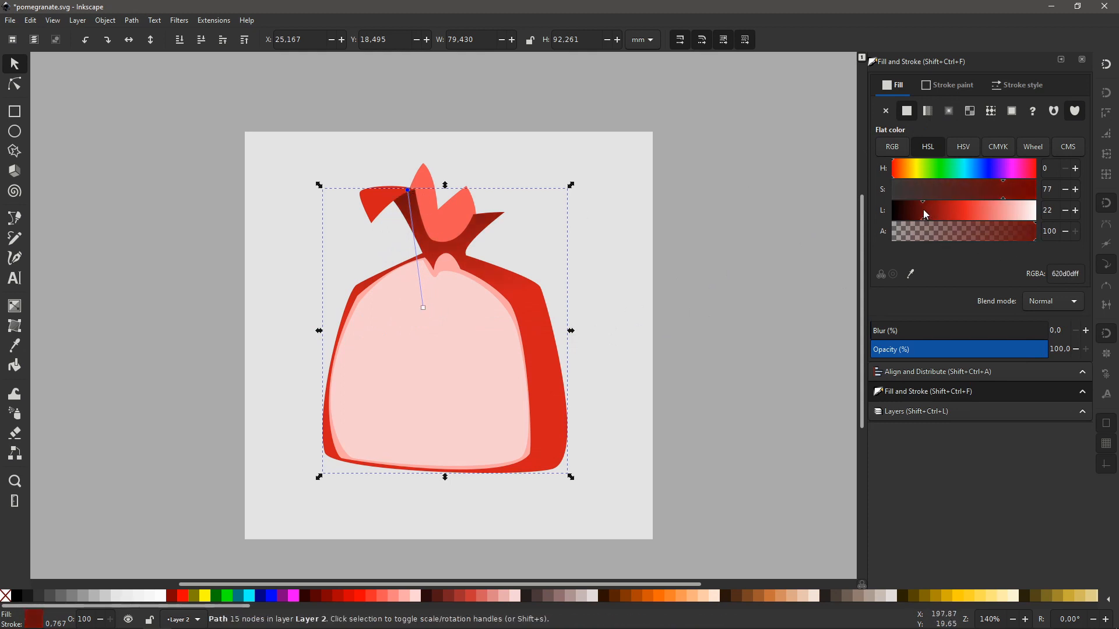
pyautogui.click(746, 233)
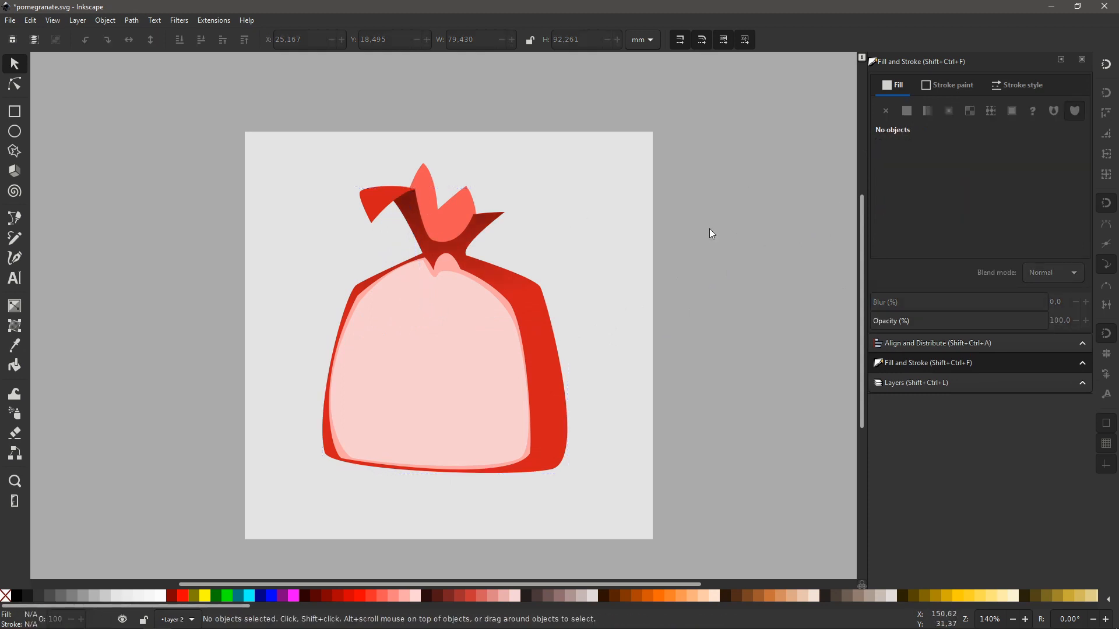
pyautogui.hotkey('ctrl', 's')
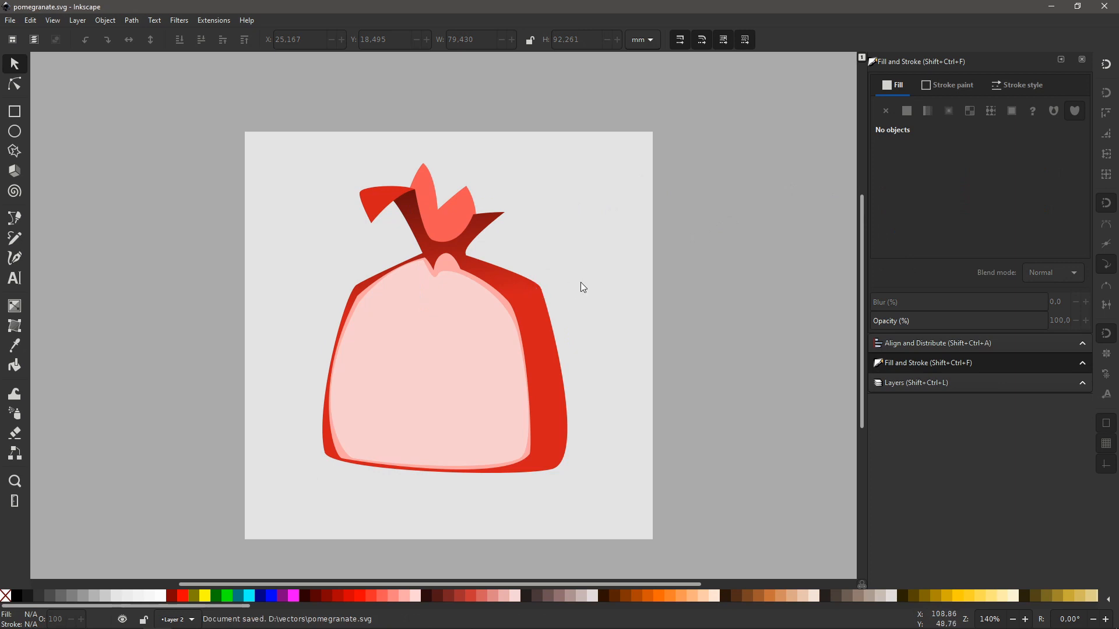
# Draw a closed rounded four-node seed shape about 20 mm wide and 18 mm high beside the bag's neck
pyautogui.press('b')
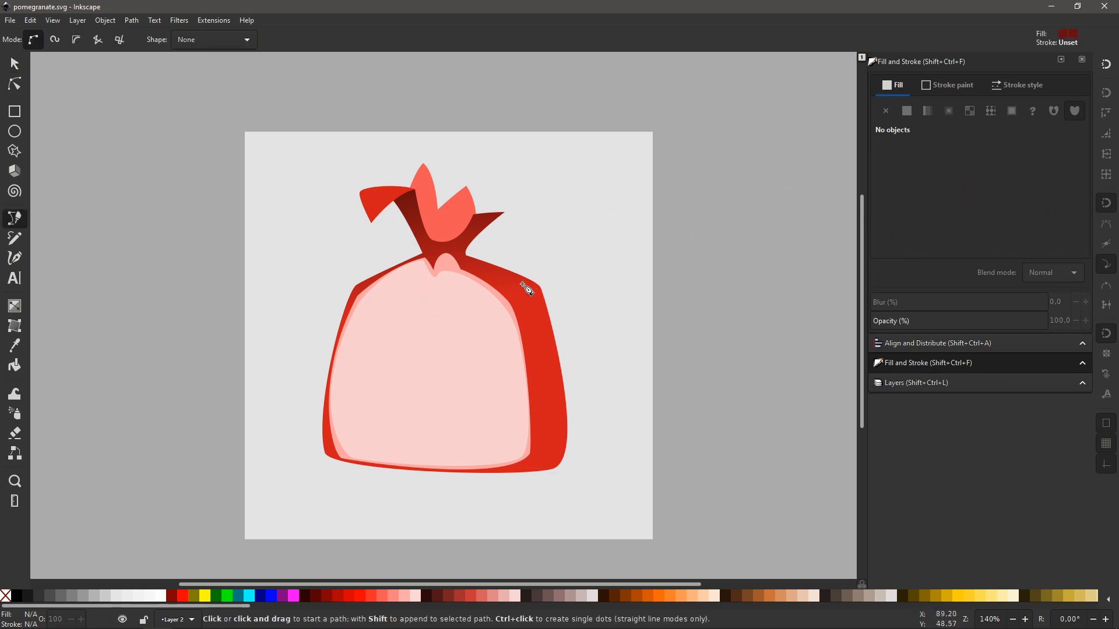
pyautogui.moveTo(531, 229)
pyautogui.mouseDown()
pyautogui.moveTo(537, 249)
pyautogui.moveTo(567, 267)
pyautogui.moveTo(595, 244)
pyautogui.moveTo(576, 211)
pyautogui.moveTo(533, 241)
pyautogui.mouseUp()
pyautogui.press('s')
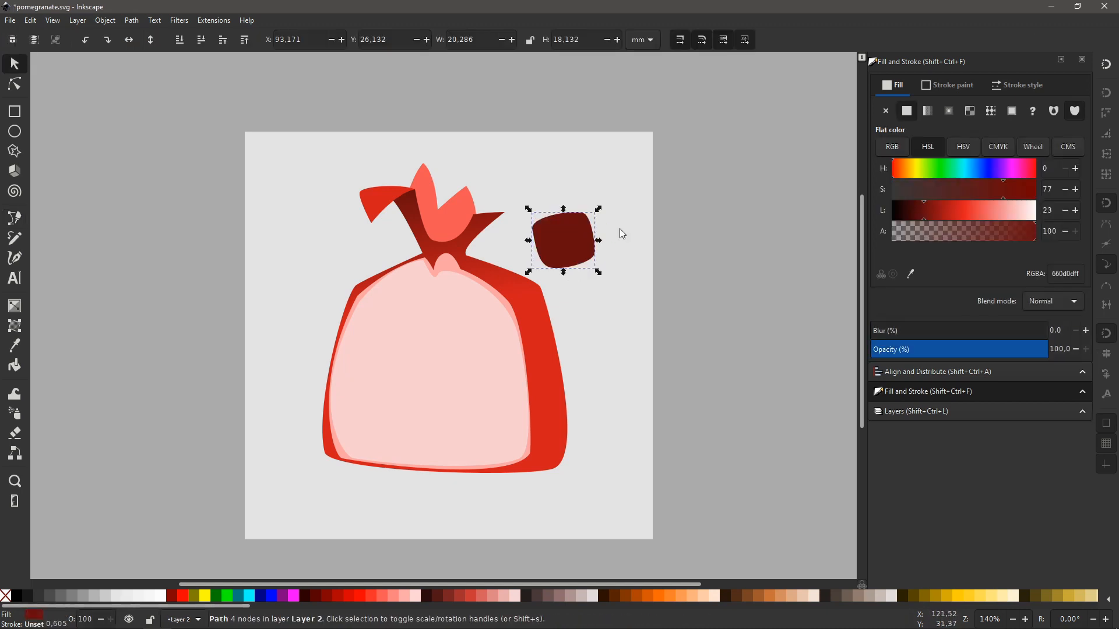
# Set the seed shape's fill to dark red with lightness 31
pyautogui.press('+')
pyautogui.press('+')
pyautogui.press('space')
pyautogui.click(934, 211)
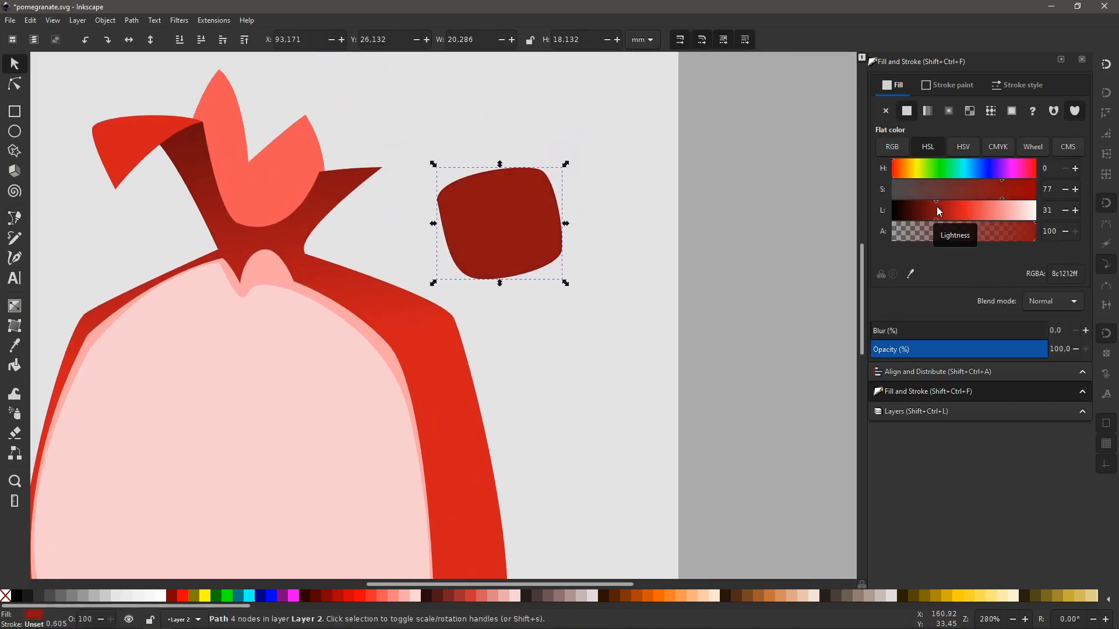
pyautogui.click(615, 257)
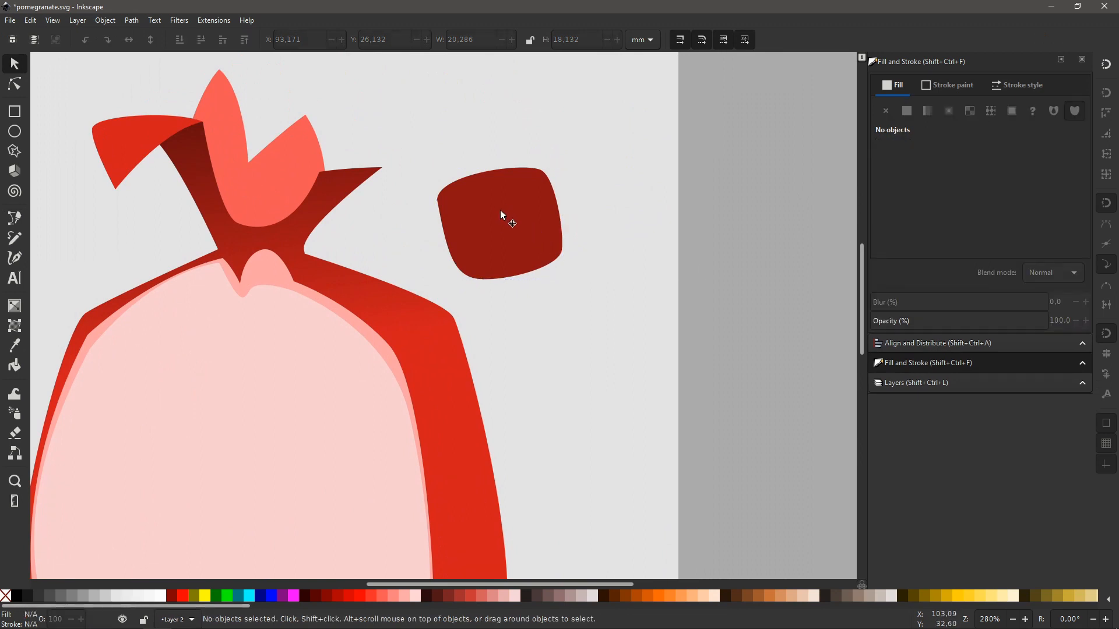
# Give the seed shape a radial gradient fill and make its outer stop fully opaque
pyautogui.click(516, 227)
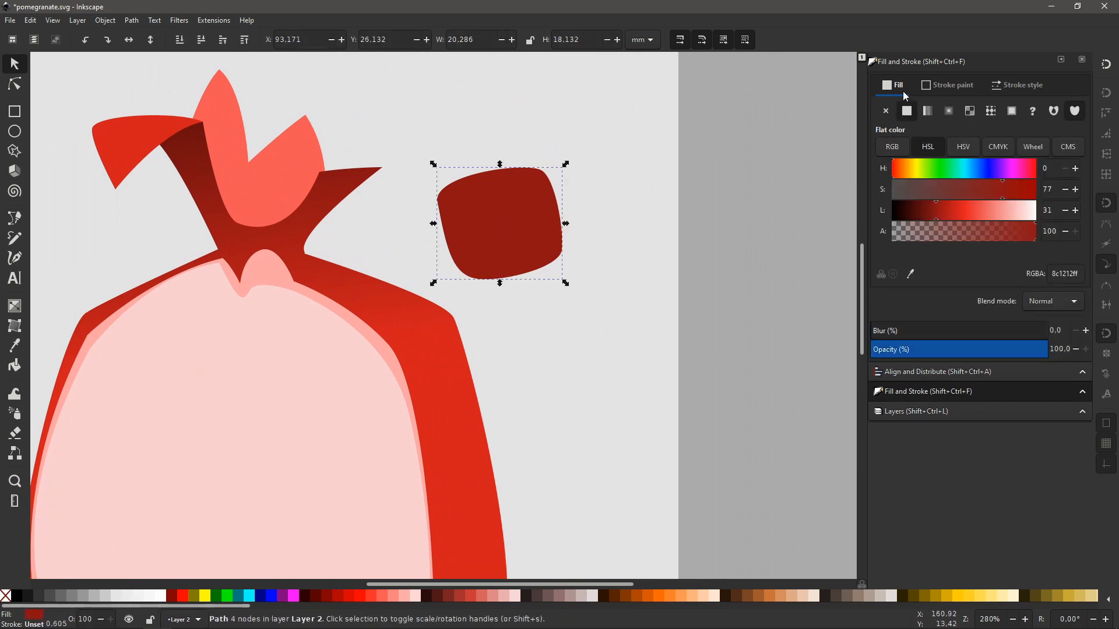
pyautogui.click(949, 111)
pyautogui.click(562, 224)
pyautogui.moveTo(964, 229); pyautogui.dragTo(1048, 230)
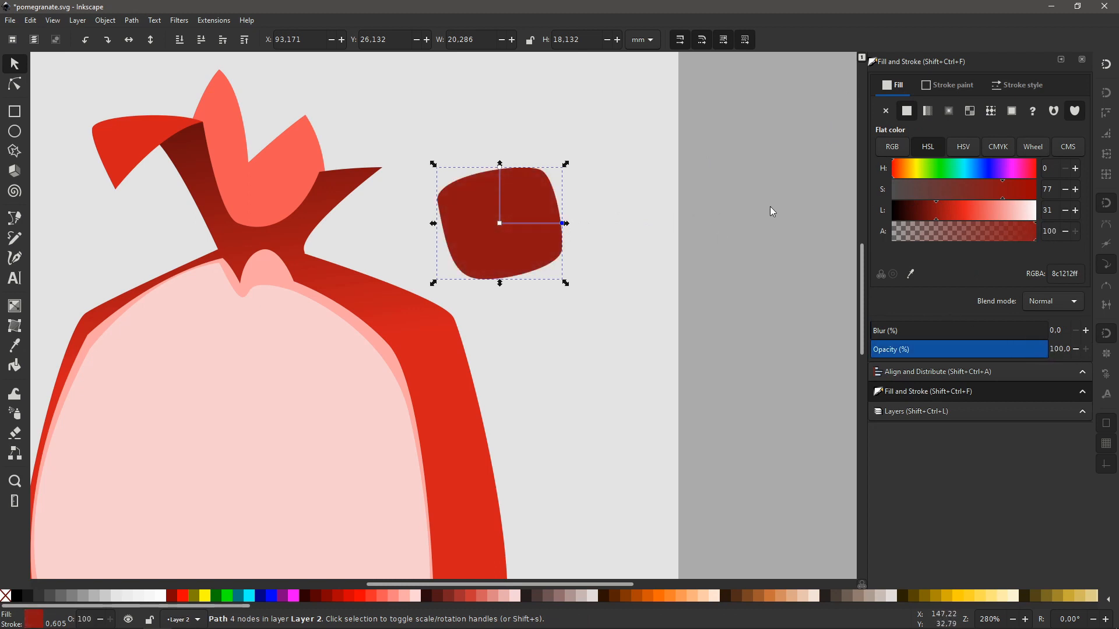
# Set the seed gradient's centre stop to saturation 84 and lightness 52, and shift the centre slightly toward the seed's lower right
pyautogui.click(499, 223)
pyautogui.moveTo(958, 208); pyautogui.dragTo(964, 209)
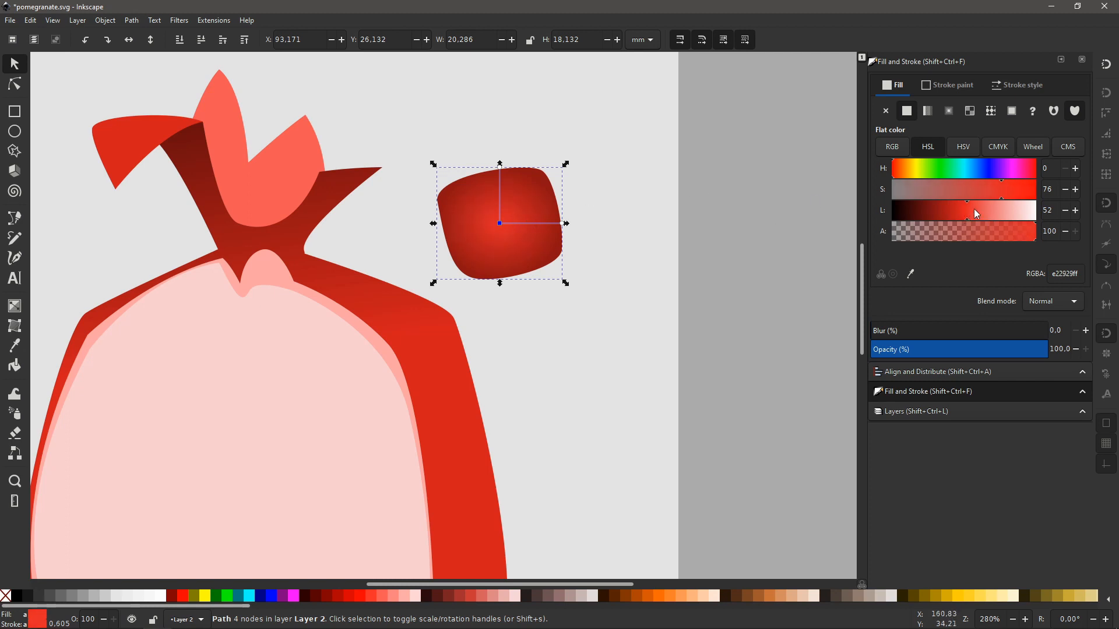
pyautogui.moveTo(499, 223); pyautogui.dragTo(513, 232)
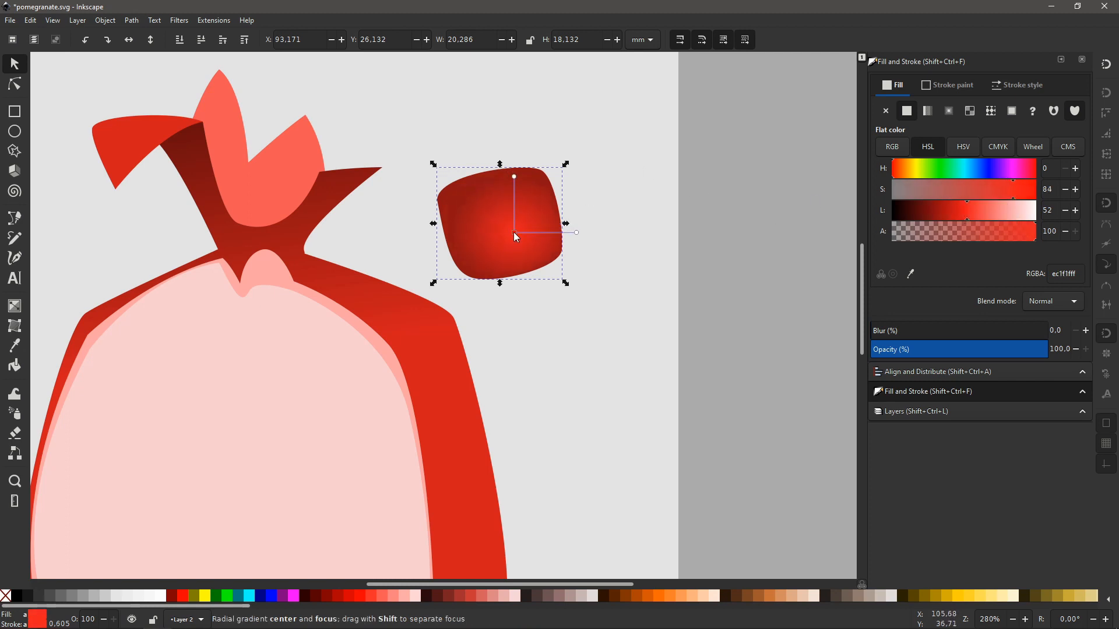
pyautogui.click(617, 177)
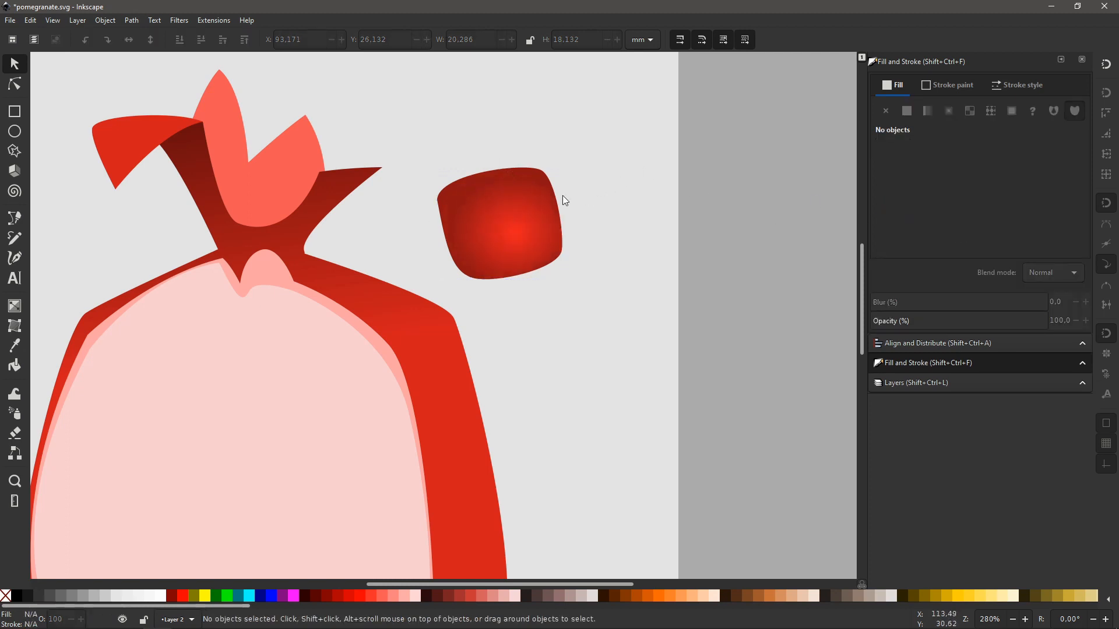
# Draw a closed three-node highlight path about 17 mm wide and 14 mm high over the seed's upper part
pyautogui.press('b')
pyautogui.moveTo(473, 257); pyautogui.dragTo(465, 254)
pyautogui.moveTo(446, 191); pyautogui.dragTo(452, 188)
pyautogui.click(528, 173)
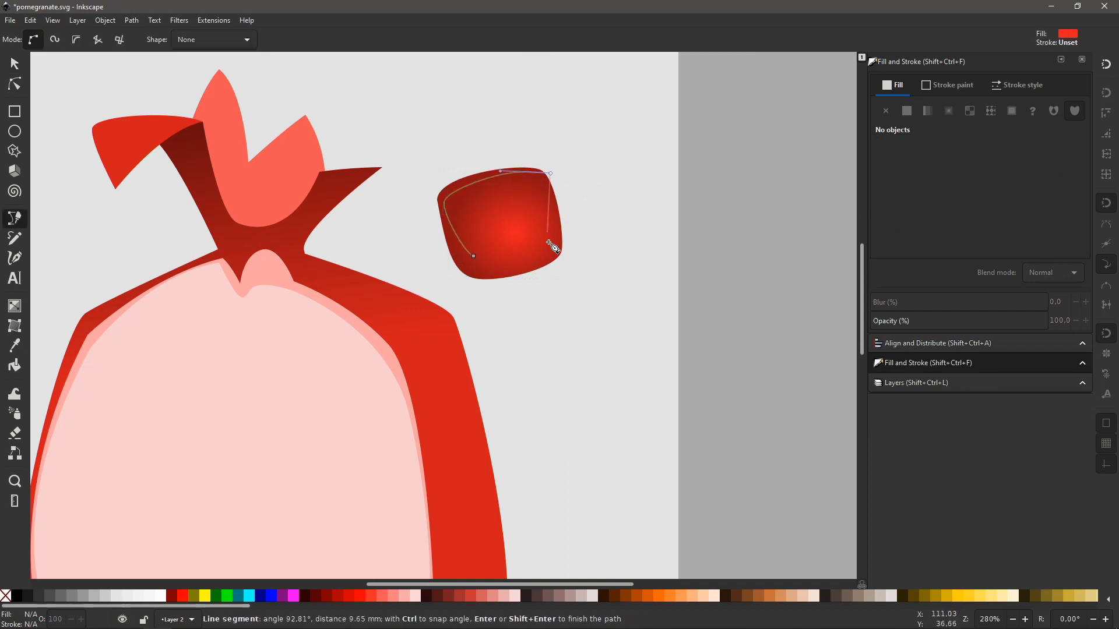
pyautogui.moveTo(474, 259); pyautogui.dragTo(375, 279)
pyautogui.press('s')
# Fill the seed's highlight with a diagonal linear gradient from white to light red, using saturation 100 and lightness 71 for the end stop
pyautogui.moveTo(991, 209)
pyautogui.mouseDown()
pyautogui.moveTo(1035, 211)
pyautogui.moveTo(1040, 231)
pyautogui.moveTo(1012, 203)
pyautogui.moveTo(995, 211)
pyautogui.mouseUp()
pyautogui.click(927, 110)
pyautogui.click(546, 213)
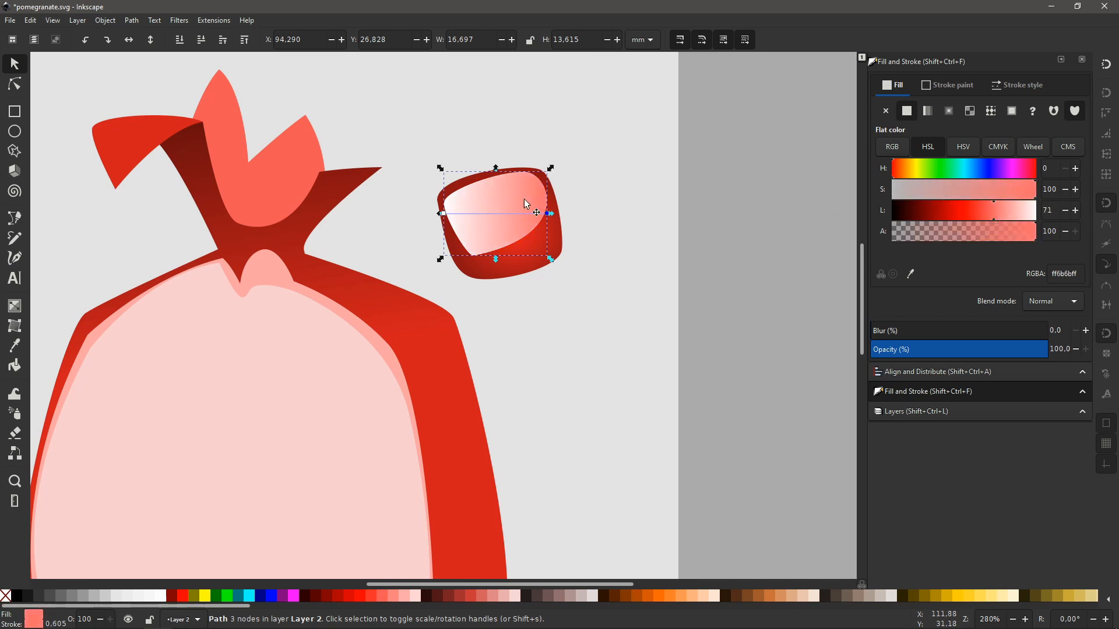
pyautogui.moveTo(443, 213); pyautogui.dragTo(483, 180)
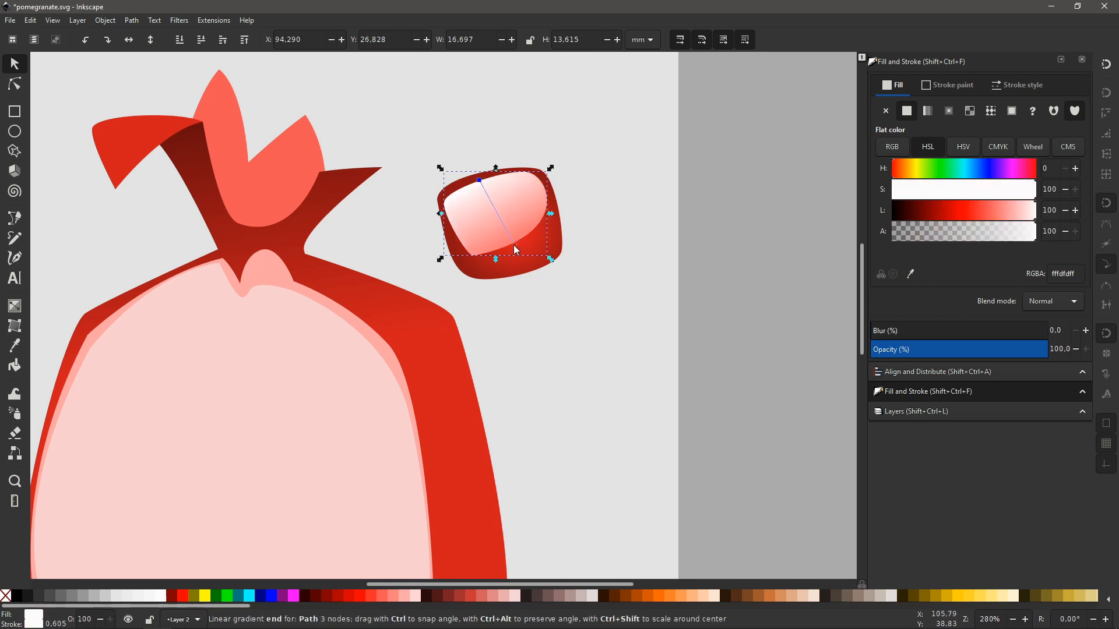
pyautogui.click(618, 212)
pyautogui.click(521, 212)
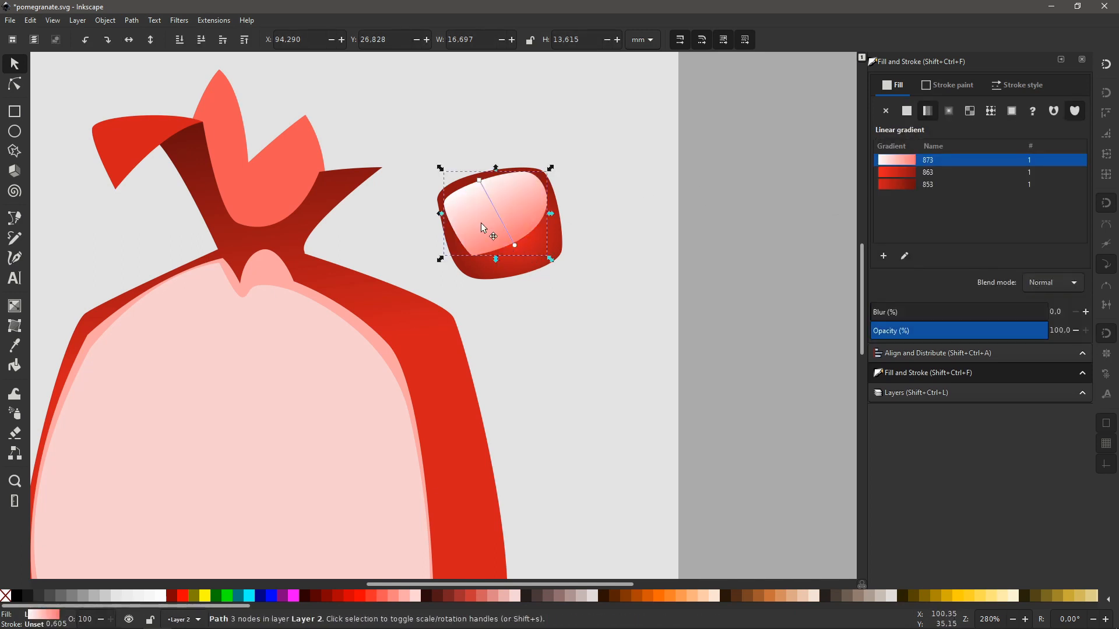
# Raise the lower-left corner of the highlight and reshape its bottom edge to leave more of the seed's lower body exposed
pyautogui.doubleClick(480, 223)
pyautogui.moveTo(471, 255); pyautogui.dragTo(467, 242)
pyautogui.moveTo(568, 223); pyautogui.dragTo(525, 243)
pyautogui.press('s')
# Set the seed gradient's centre stop to saturation 98 and lightness 56
pyautogui.click(590, 310)
pyautogui.click(523, 243)
pyautogui.moveTo(967, 212); pyautogui.dragTo(1033, 192)
pyautogui.click(734, 250)
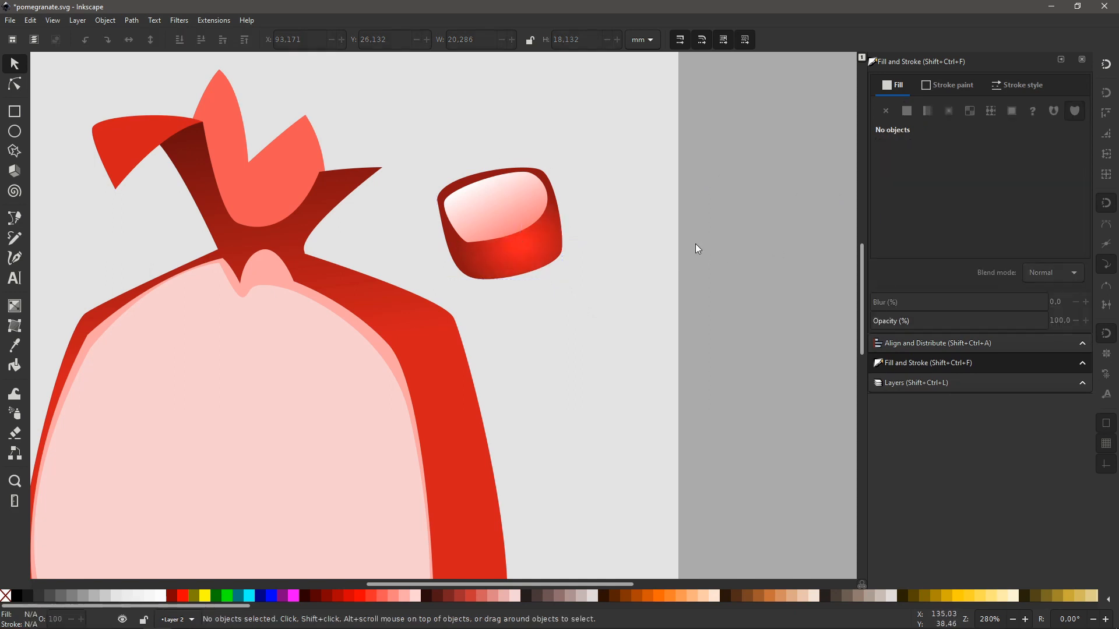
# Scale the seed and highlight down to about 16 mm wide, and place a rotated duplicate to the original's lower right
pyautogui.press('-')
pyautogui.moveTo(552, 346); pyautogui.dragTo(590, 292)
pyautogui.moveTo(594, 142); pyautogui.dragTo(568, 281)
pyautogui.hotkey('ctrl', 'd')
pyautogui.moveTo(693, 172); pyautogui.dragTo(547, 296)
pyautogui.moveTo(670, 275); pyautogui.dragTo(641, 246)
pyautogui.click(676, 215)
pyautogui.click(649, 237)
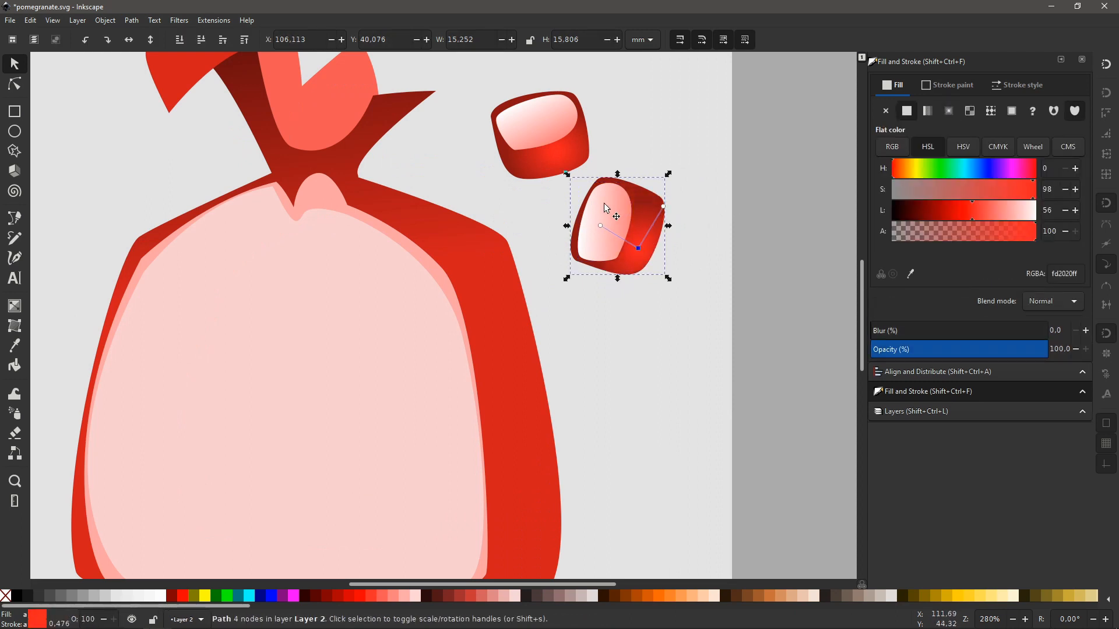
# Reshape the upper curve of the duplicate seed's highlight and shift the highlight slightly toward the seed's lower right
pyautogui.moveTo(608, 204); pyautogui.dragTo(610, 201)
pyautogui.press('n')
pyautogui.moveTo(585, 257); pyautogui.dragTo(449, 385)
pyautogui.hotkey('ctrl', 'z')
pyautogui.press('+')
pyautogui.press('+')
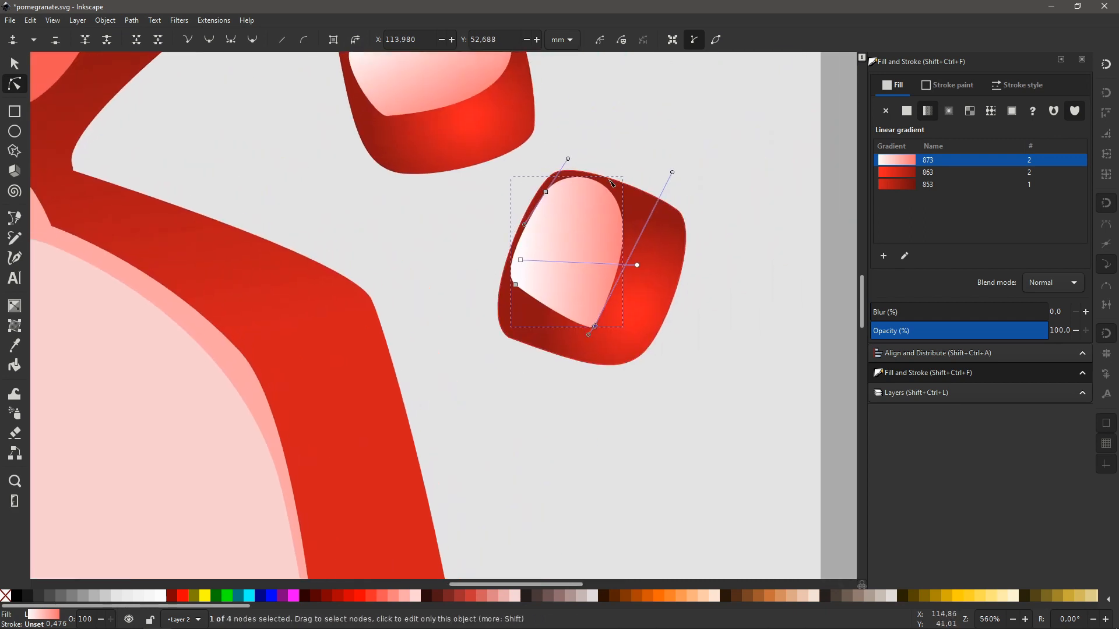
pyautogui.click(545, 192)
pyautogui.moveTo(568, 161); pyautogui.dragTo(594, 154)
pyautogui.press('s')
pyautogui.moveTo(579, 211); pyautogui.dragTo(582, 217)
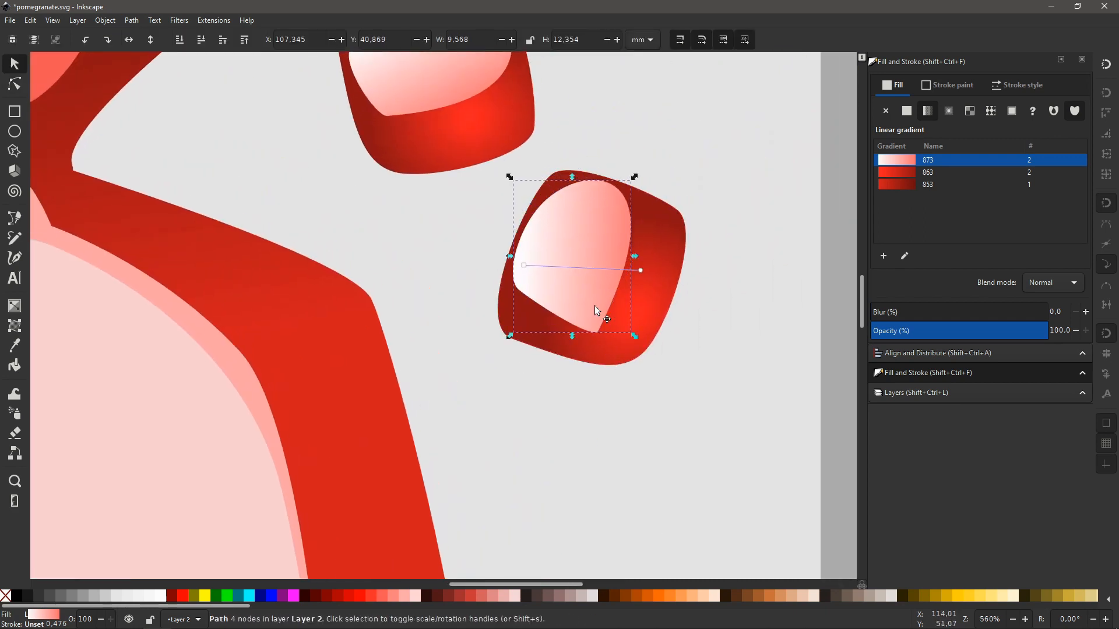
# Delete the bottom node of the duplicate's highlight and reshape it into a rounded form ending around the seed's middle
pyautogui.press('n')
pyautogui.moveTo(597, 332); pyautogui.dragTo(628, 312)
pyautogui.click(592, 334)
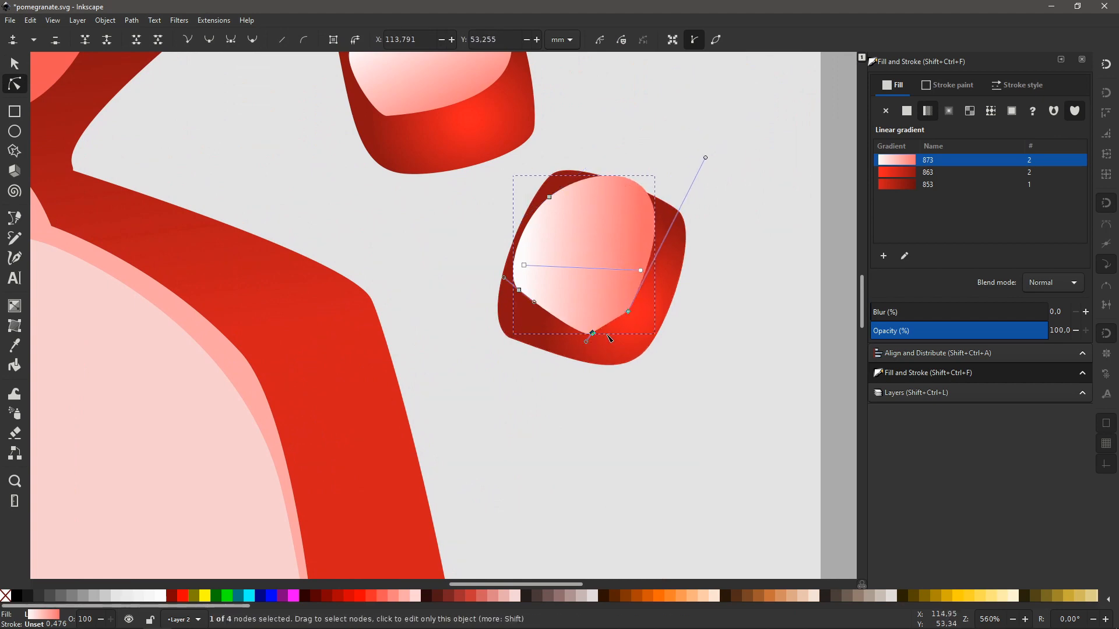
pyautogui.press('Delete')
pyautogui.moveTo(568, 329); pyautogui.dragTo(540, 307)
pyautogui.moveTo(705, 157); pyautogui.dragTo(695, 198)
pyautogui.moveTo(628, 312); pyautogui.dragTo(635, 270)
pyautogui.moveTo(704, 159); pyautogui.dragTo(687, 200)
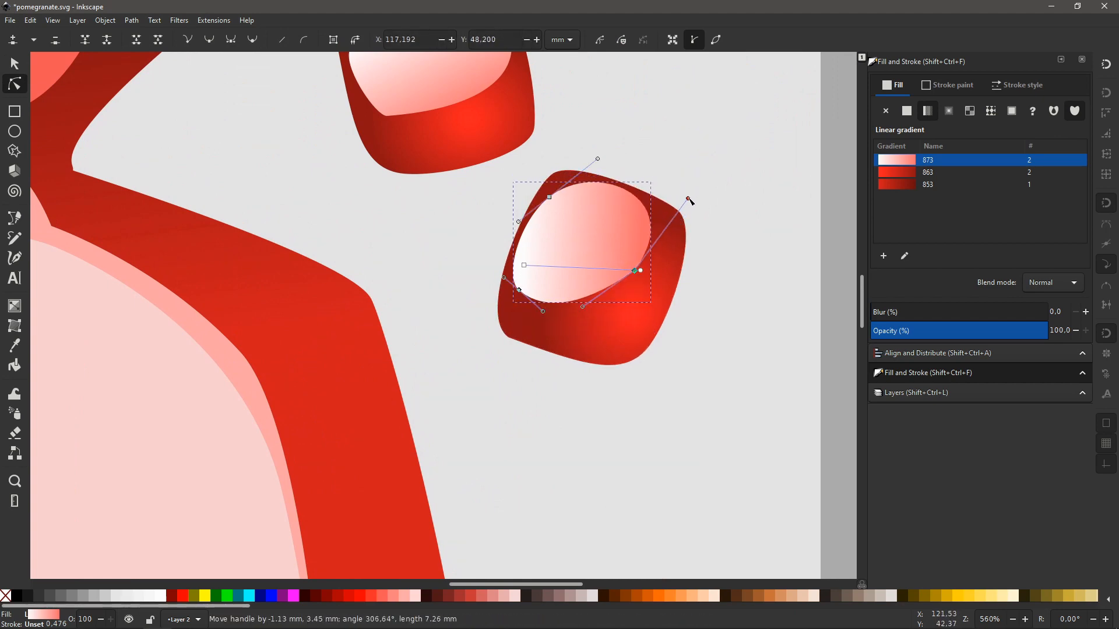
pyautogui.press('s')
pyautogui.click(739, 326)
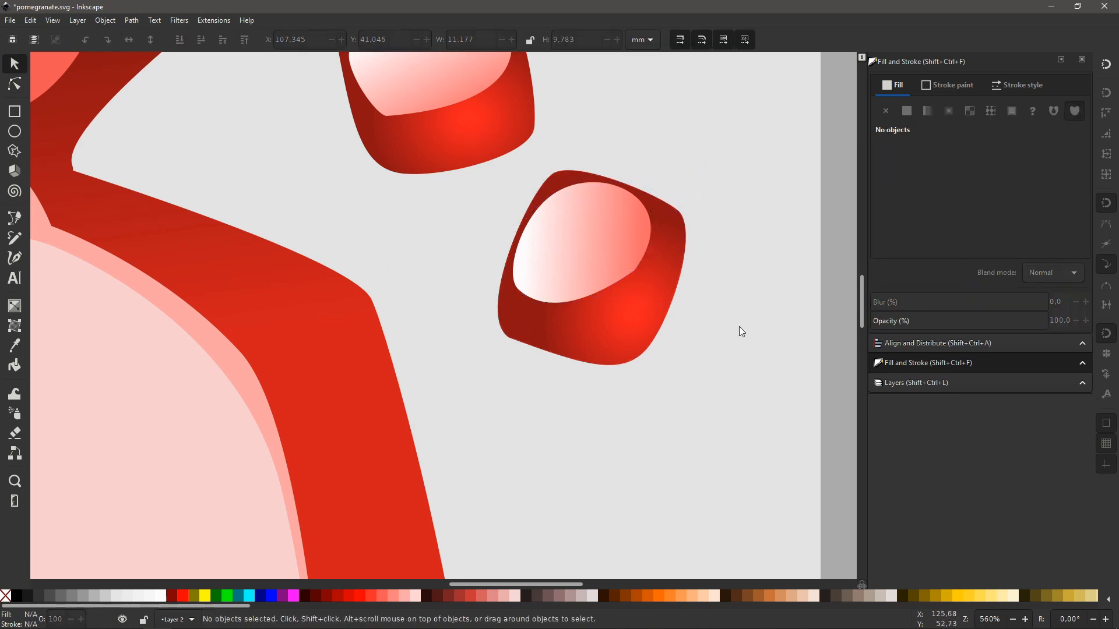
# Smooth the lower-right corner of the duplicate's highlight, keeping it about 11 mm wide and 10 mm high
pyautogui.doubleClick(592, 244)
pyautogui.moveTo(585, 310); pyautogui.dragTo(608, 308)
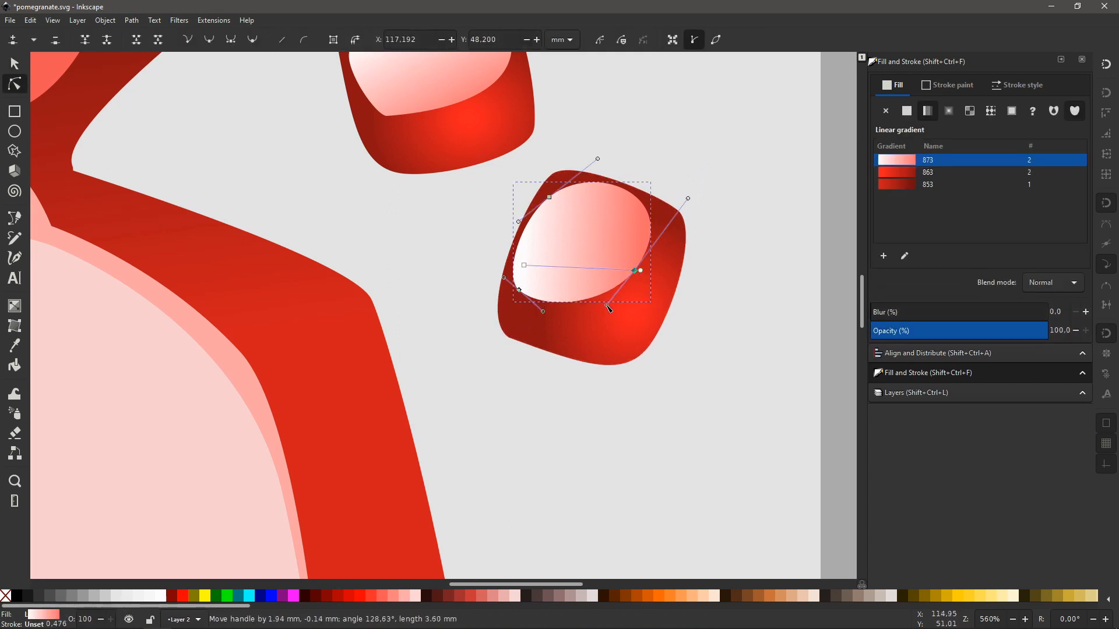
pyautogui.press('s')
pyautogui.click(726, 310)
# Scale the duplicate seed and its highlight together down to about 12.7 mm wide and 13.2 mm high
pyautogui.press('-')
pyautogui.press('-')
pyautogui.press('-')
pyautogui.press('space')
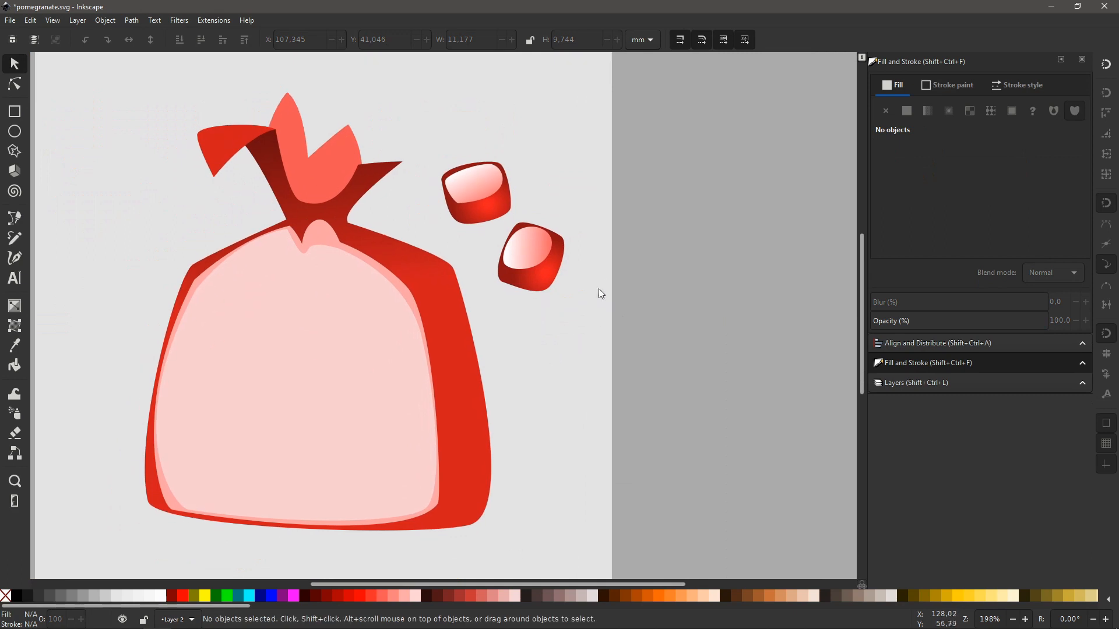
pyautogui.press('+')
pyautogui.press('space')
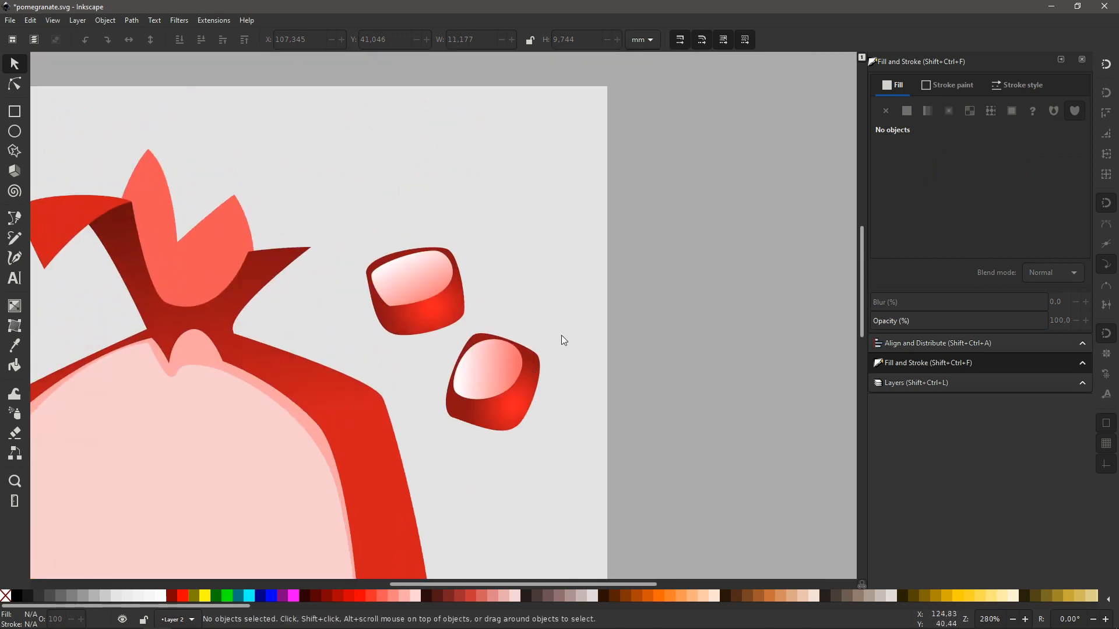
pyautogui.moveTo(573, 313); pyautogui.dragTo(425, 463)
pyautogui.moveTo(544, 437); pyautogui.dragTo(528, 419)
pyautogui.click(579, 412)
# Reshape the smaller seed's lower edge into a flatter, rounder curve, making the body about 12 mm high
pyautogui.press('space')
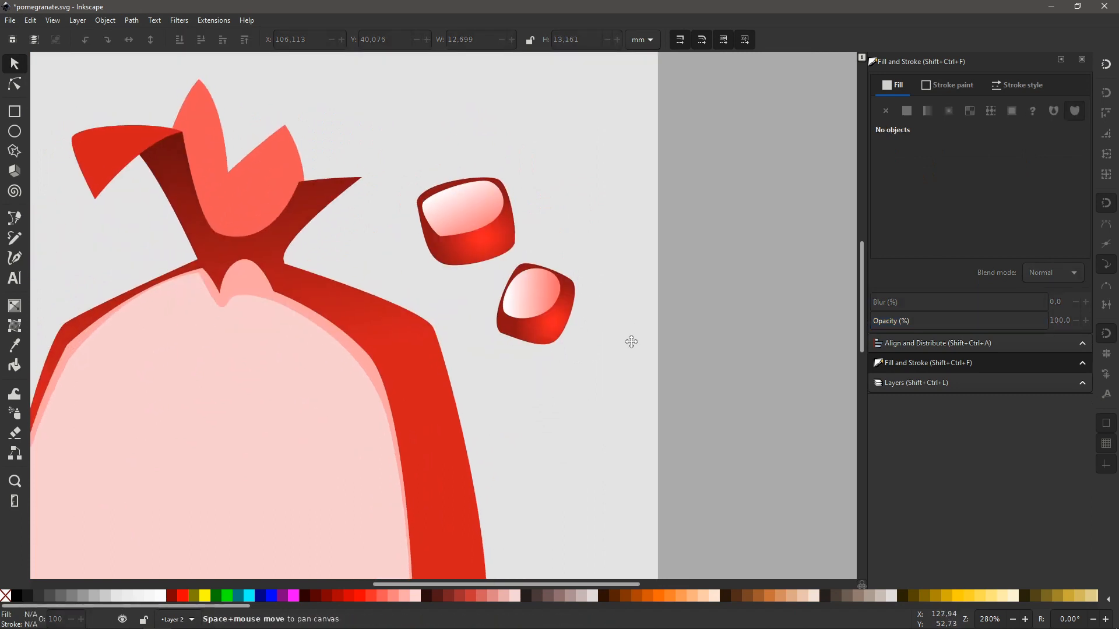
pyautogui.click(536, 326)
pyautogui.press('n')
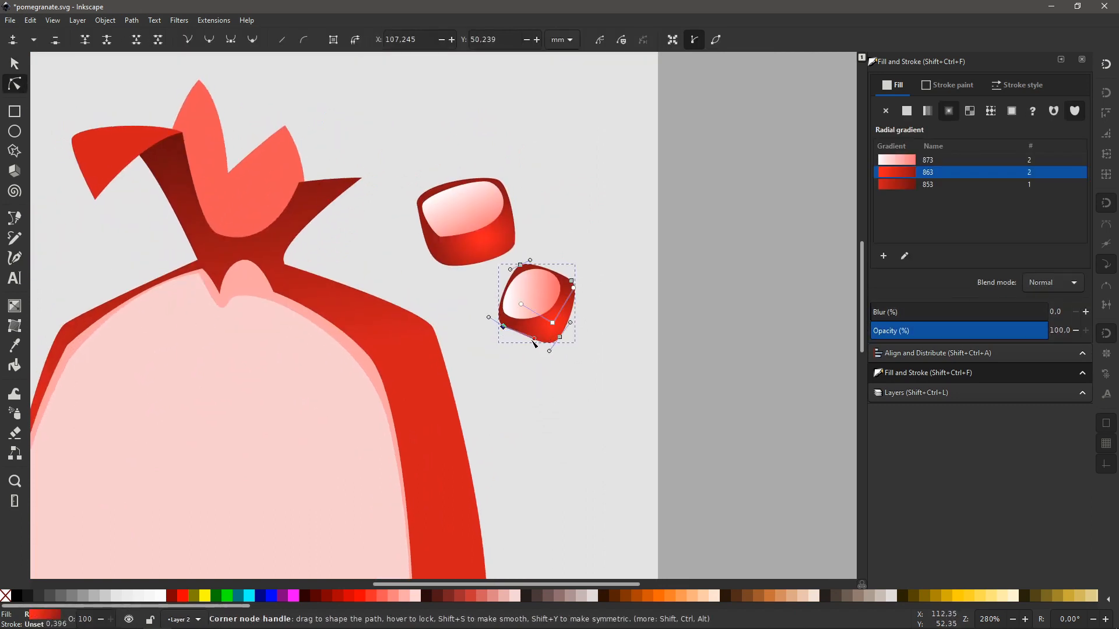
pyautogui.moveTo(560, 337); pyautogui.dragTo(567, 331)
pyautogui.press('s')
pyautogui.click(607, 382)
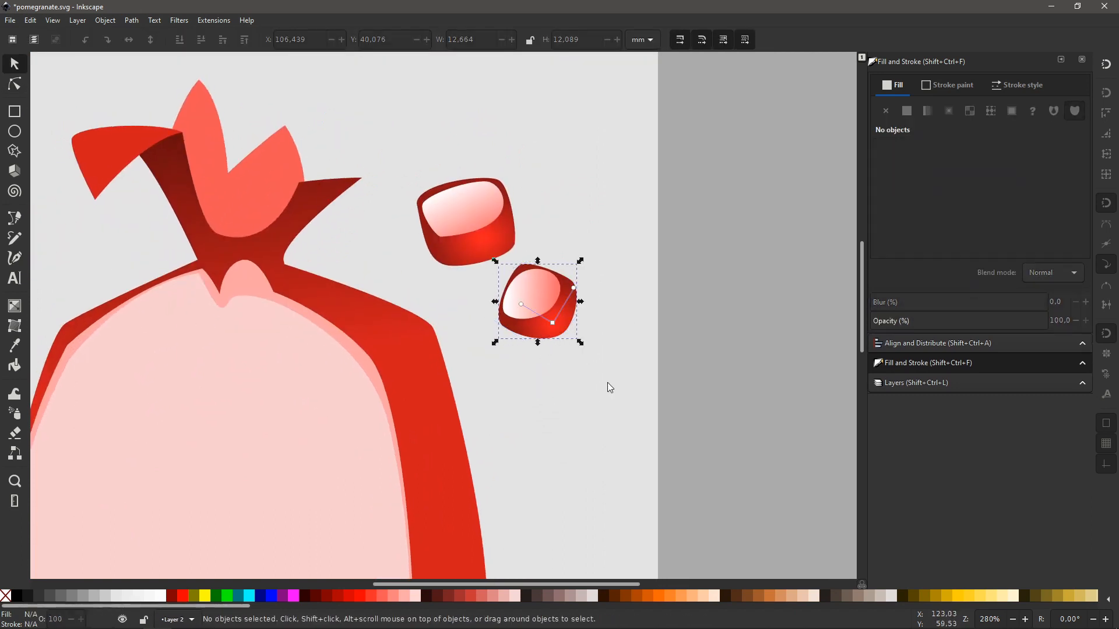
# Angle the smaller seed's highlight gradient diagonally toward the lower right and darken its end stop to a stronger red
pyautogui.press('space')
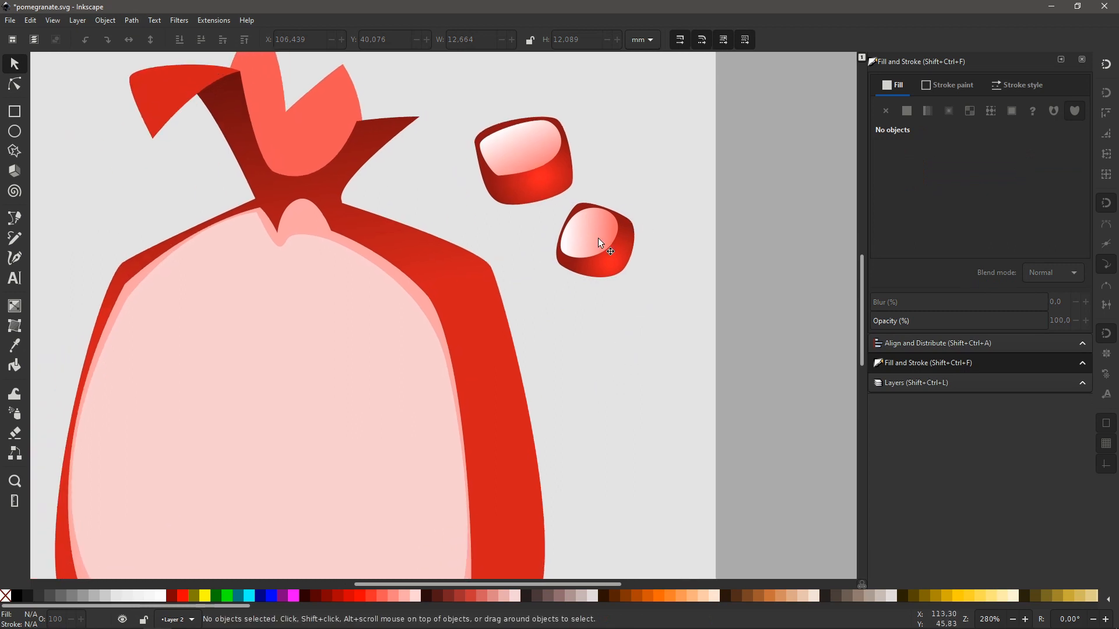
pyautogui.click(600, 242)
pyautogui.click(608, 251)
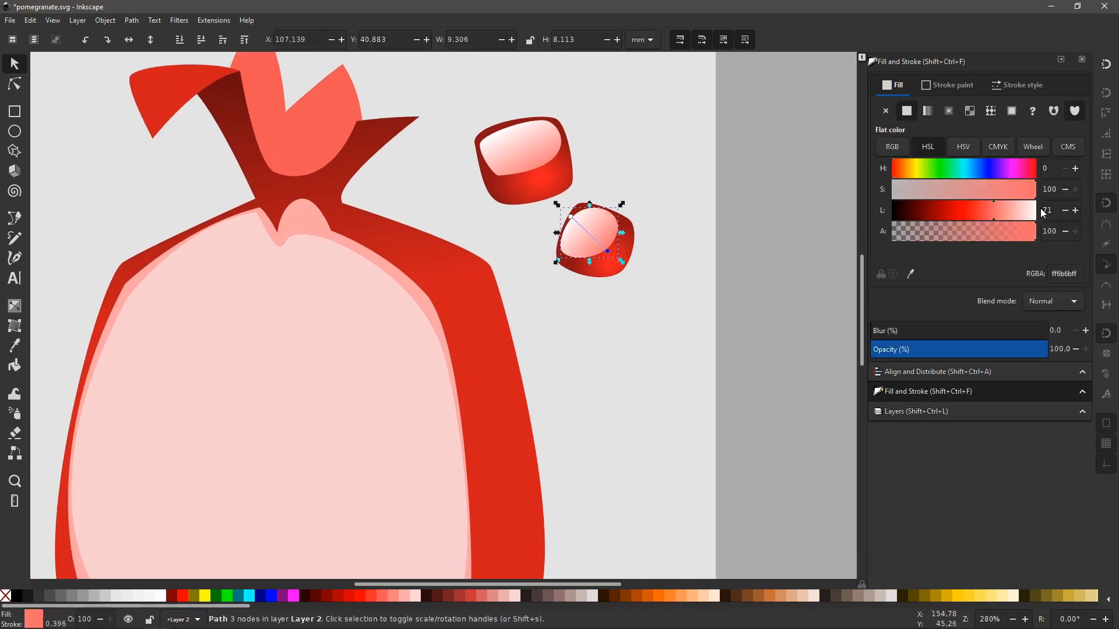
pyautogui.moveTo(993, 210); pyautogui.dragTo(952, 222)
pyautogui.click(751, 205)
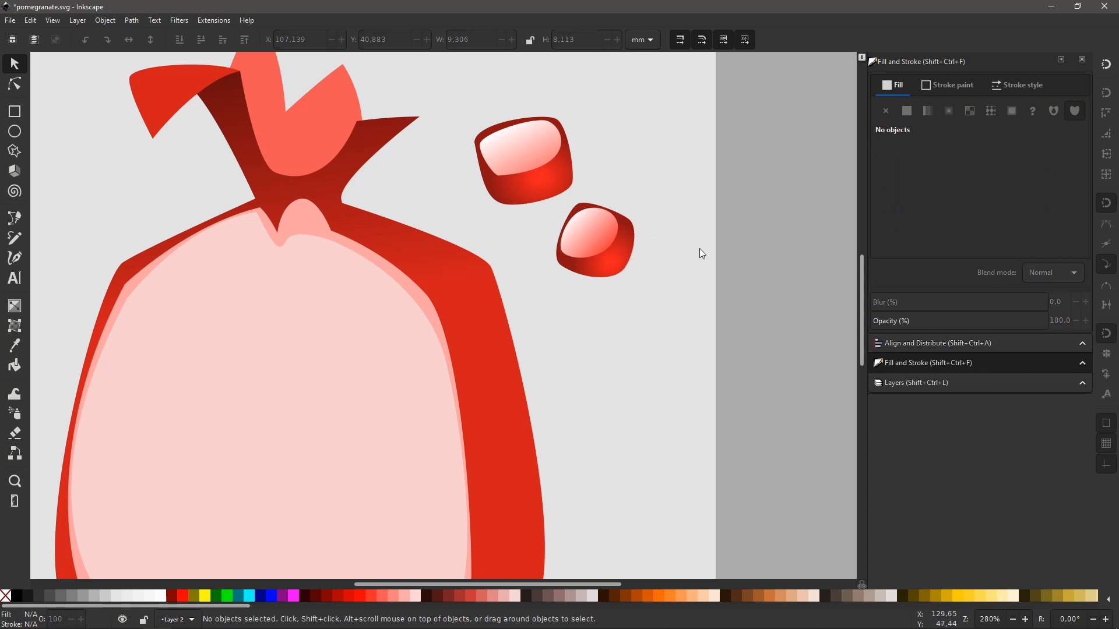
# Duplicate the smaller seed with its highlight and place the copy to the upper right of the large seed
pyautogui.scroll(4, 701, 253)
pyautogui.hscroll(4, 701, 254)
pyautogui.moveTo(486, 384); pyautogui.dragTo(511, 417)
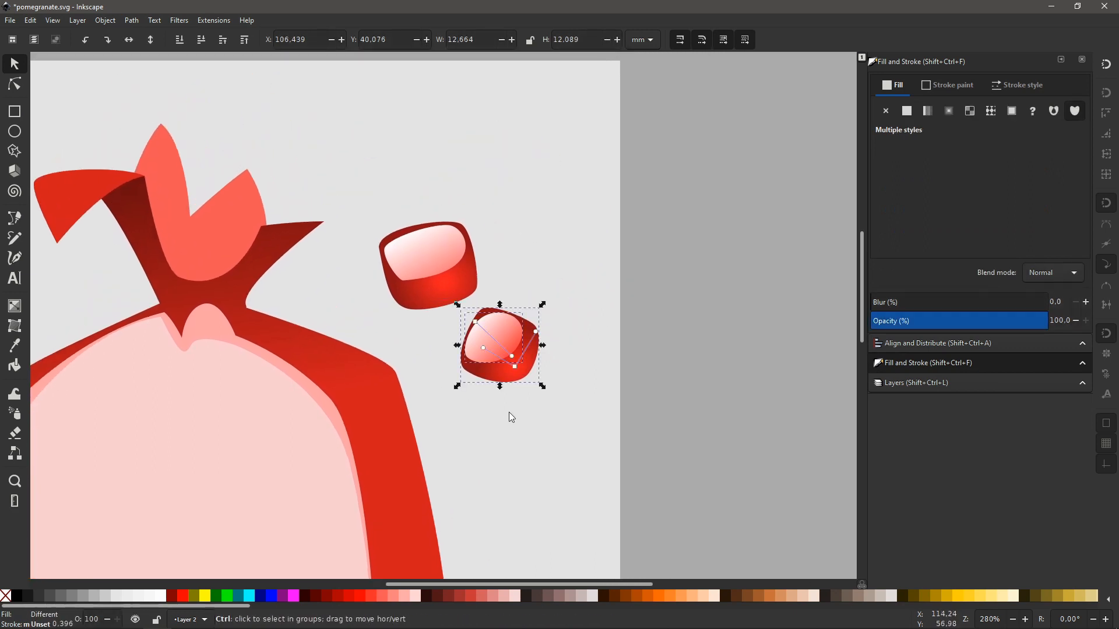
pyautogui.hotkey('ctrl', 'd')
pyautogui.moveTo(494, 369); pyautogui.dragTo(535, 205)
pyautogui.click(594, 249)
# Group the large seed with its highlight, and group the lower small seed with its highlight
pyautogui.moveTo(359, 197); pyautogui.dragTo(493, 322)
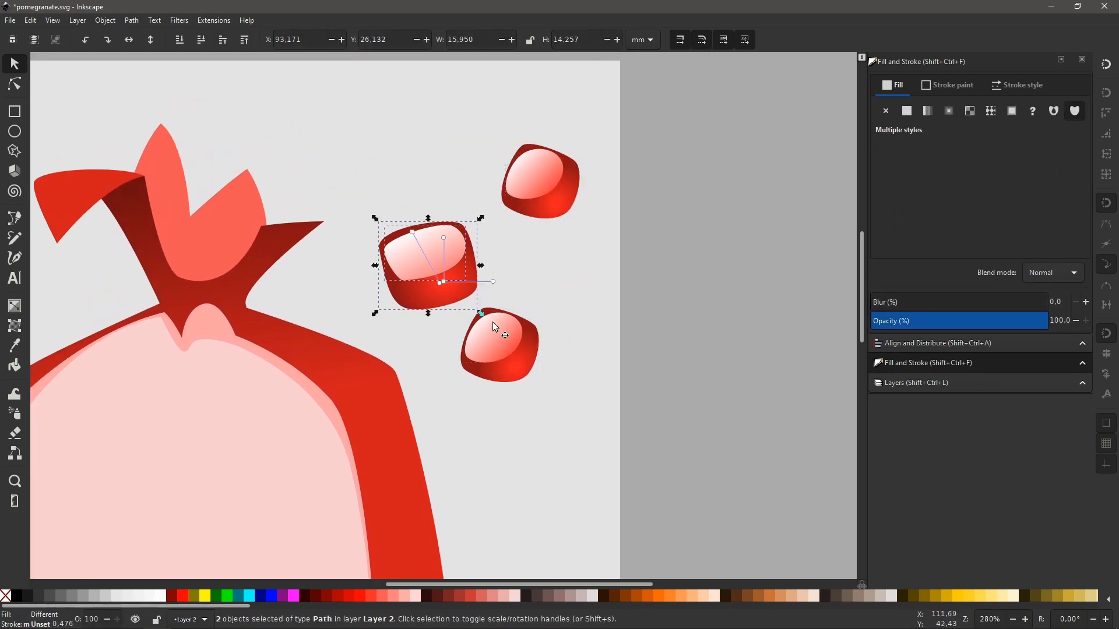
pyautogui.hotkey('ctrl', 'g')
pyautogui.moveTo(547, 296); pyautogui.dragTo(436, 403)
pyautogui.hotkey('ctrl', 'g')
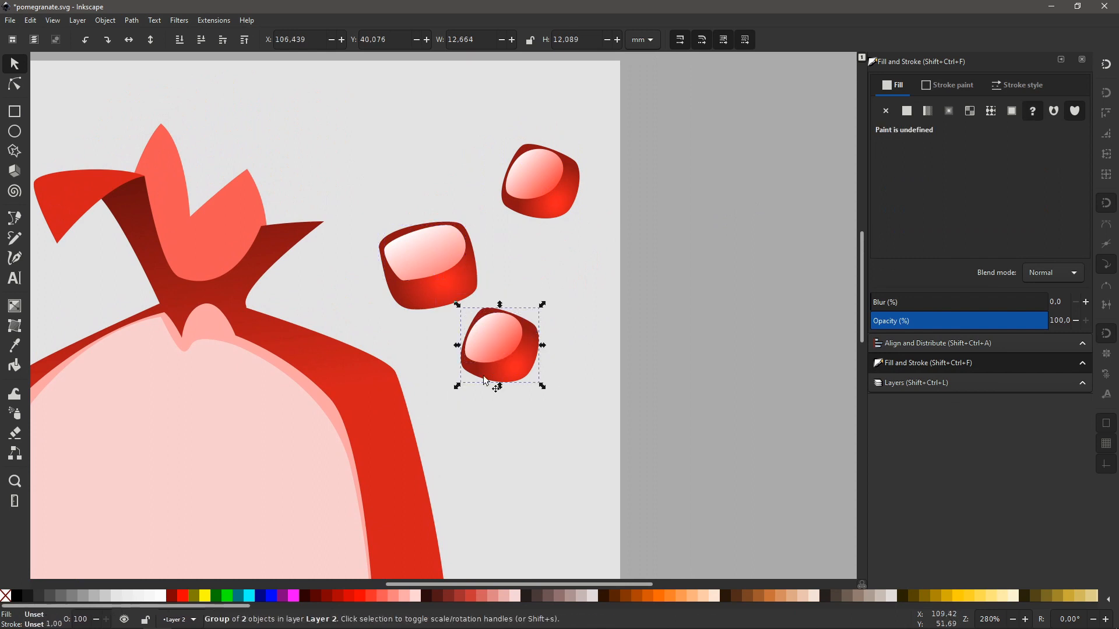
pyautogui.click(572, 279)
# Rotate the upper-right seed copy upright and reshape it with its highlight to about 12 mm wide and 14 mm high
pyautogui.press('space')
pyautogui.click(538, 249)
pyautogui.click(537, 249)
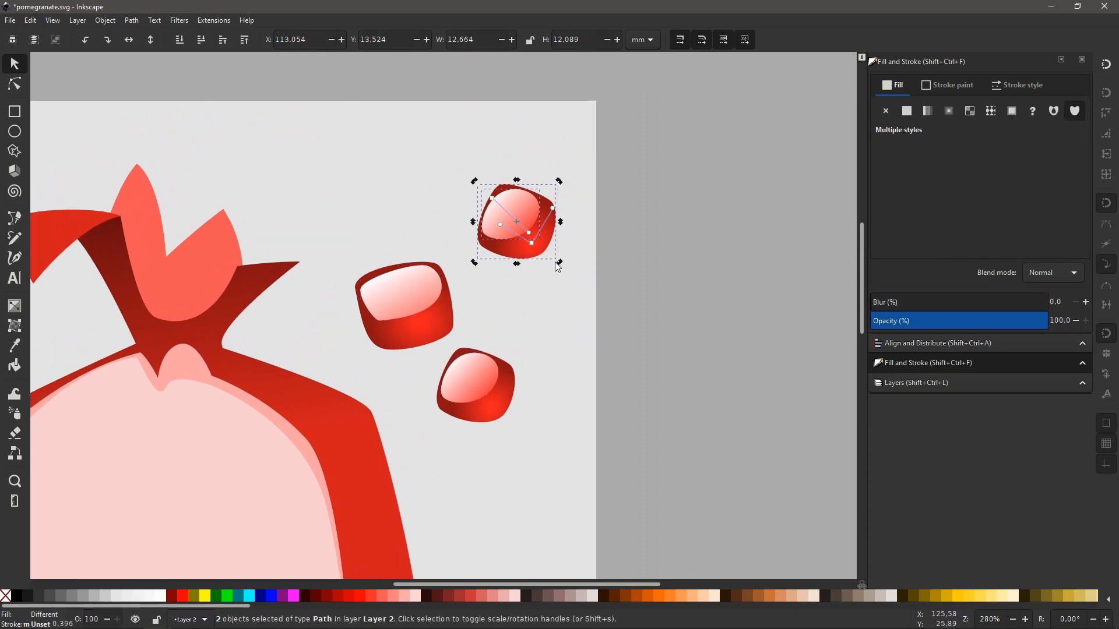
pyautogui.moveTo(553, 260); pyautogui.dragTo(534, 230)
pyautogui.click(561, 192)
pyautogui.click(518, 192)
pyautogui.click(516, 169)
pyautogui.click(512, 187)
pyautogui.press('n')
pyautogui.press('s')
# Darken the outer stop of the upright seed's radial gradient by lowering its lightness
pyautogui.click(540, 226)
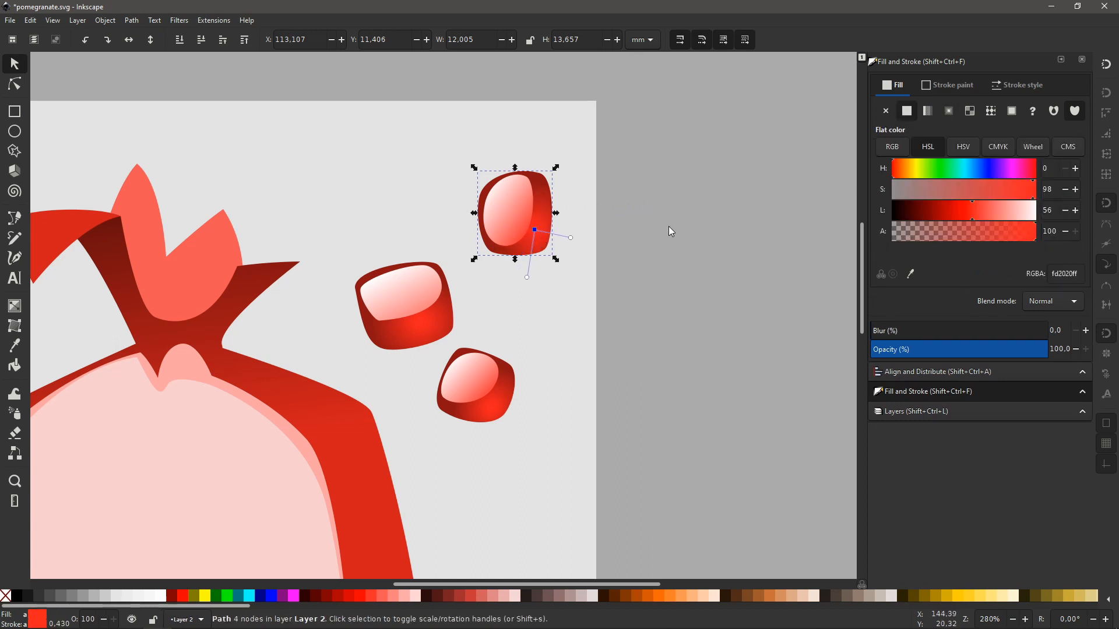
pyautogui.click(669, 226)
pyautogui.click(490, 191)
pyautogui.click(528, 279)
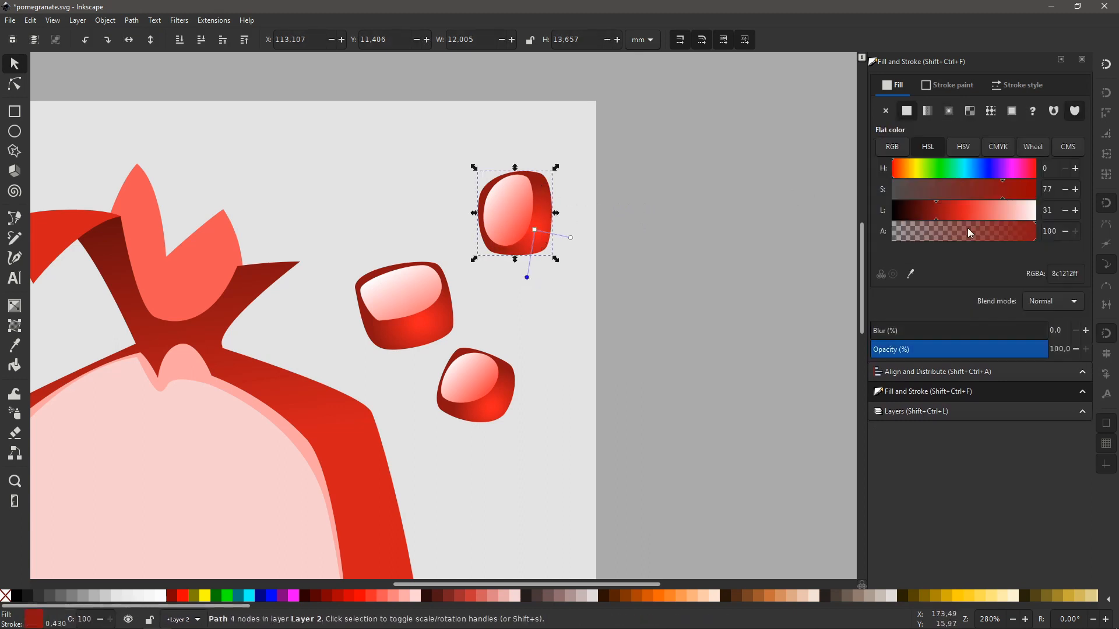
pyautogui.moveTo(965, 213); pyautogui.dragTo(930, 213)
pyautogui.click(658, 212)
# Lower the lightness of the white start stop in the upright seed's highlight gradient to make it light pink
pyautogui.click(506, 200)
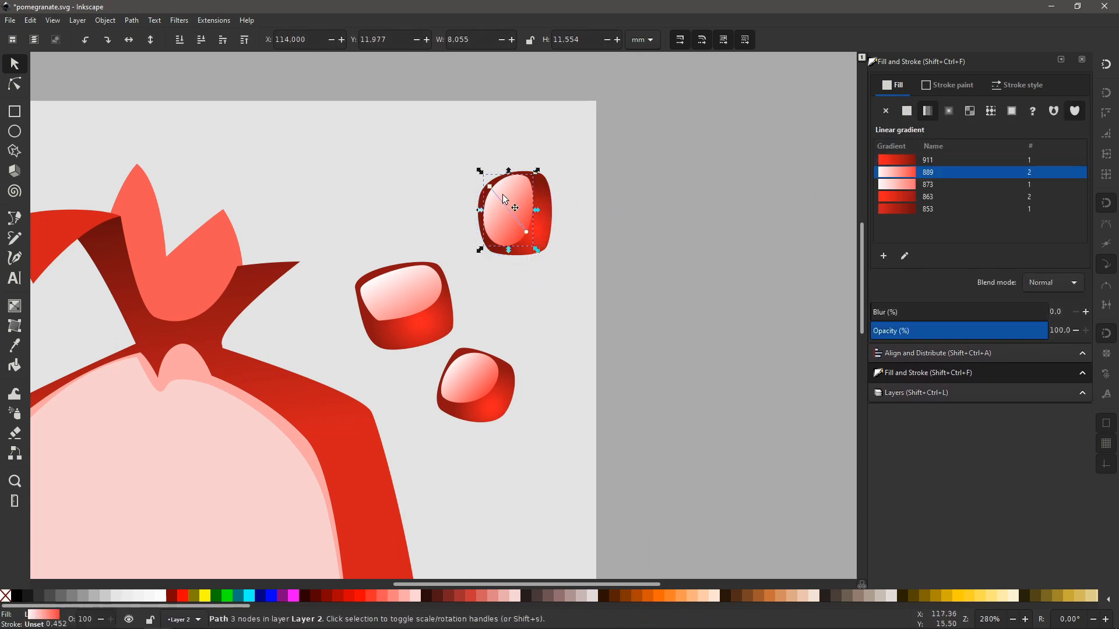
pyautogui.click(490, 187)
pyautogui.moveTo(1034, 210); pyautogui.dragTo(1017, 211)
pyautogui.click(667, 257)
# Group the upright seed with its highlight and move all three seeds into a cluster on the bag's light front
pyautogui.press('-')
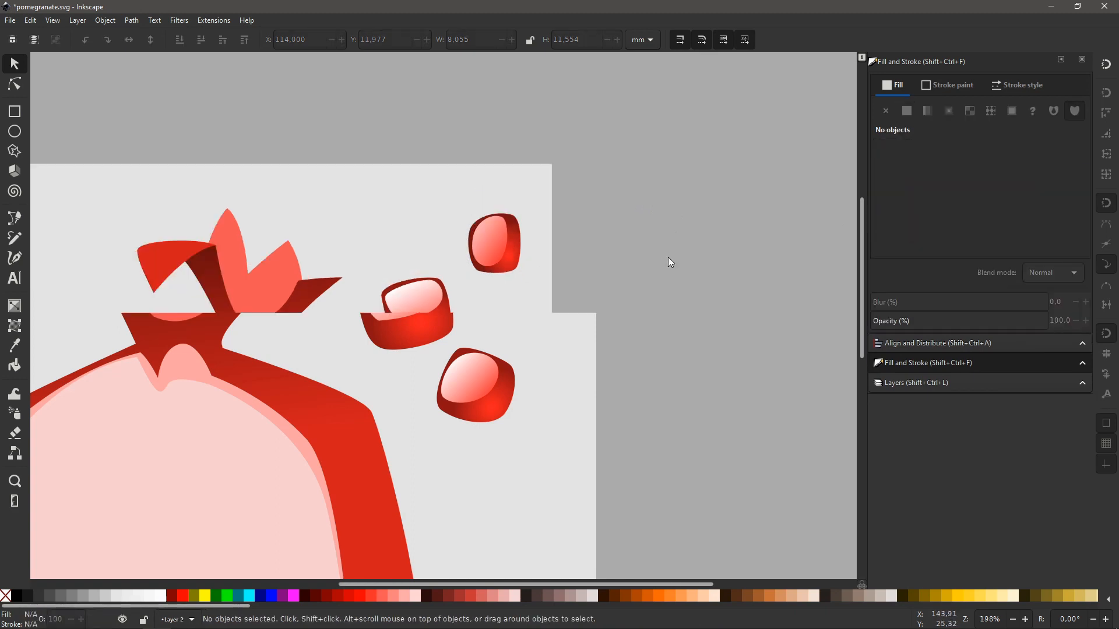
pyautogui.press('space')
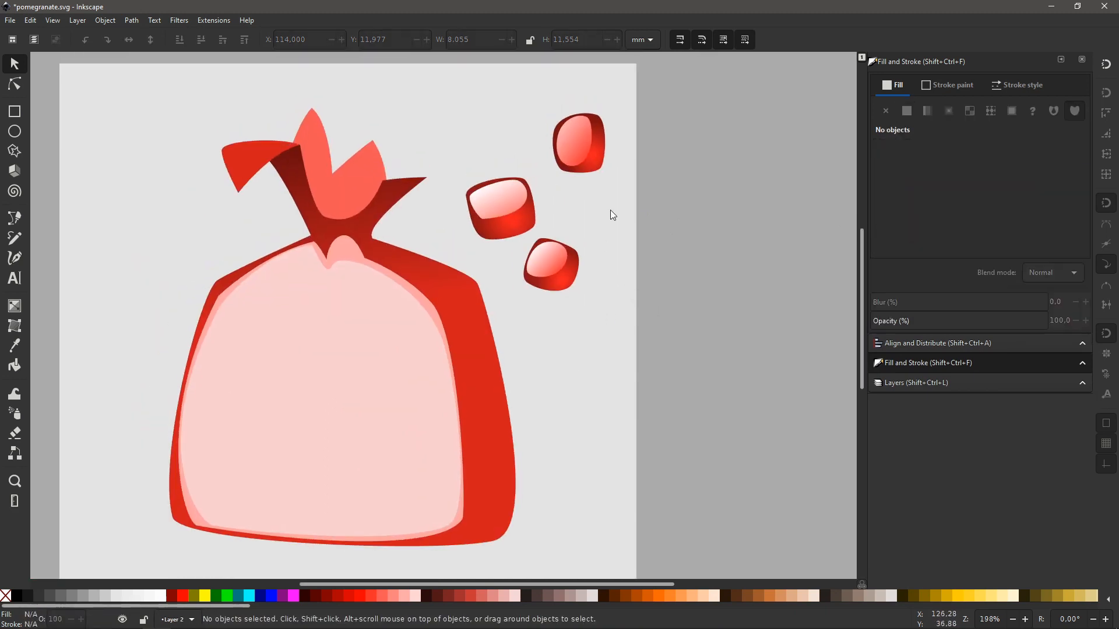
pyautogui.moveTo(662, 99); pyautogui.dragTo(372, 319)
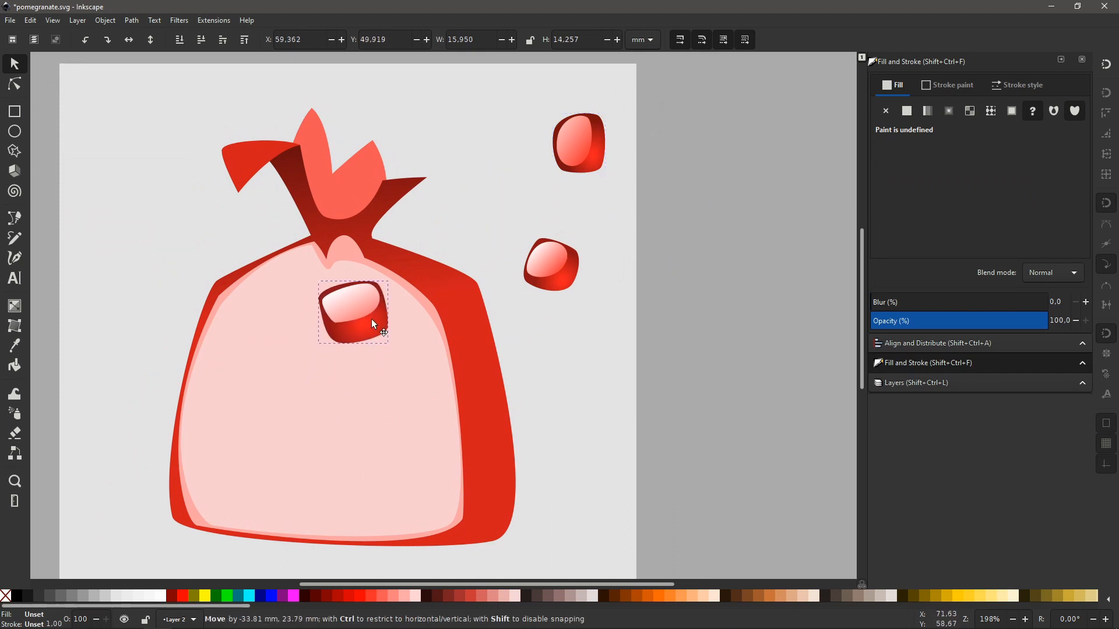
pyautogui.moveTo(589, 161); pyautogui.dragTo(354, 374)
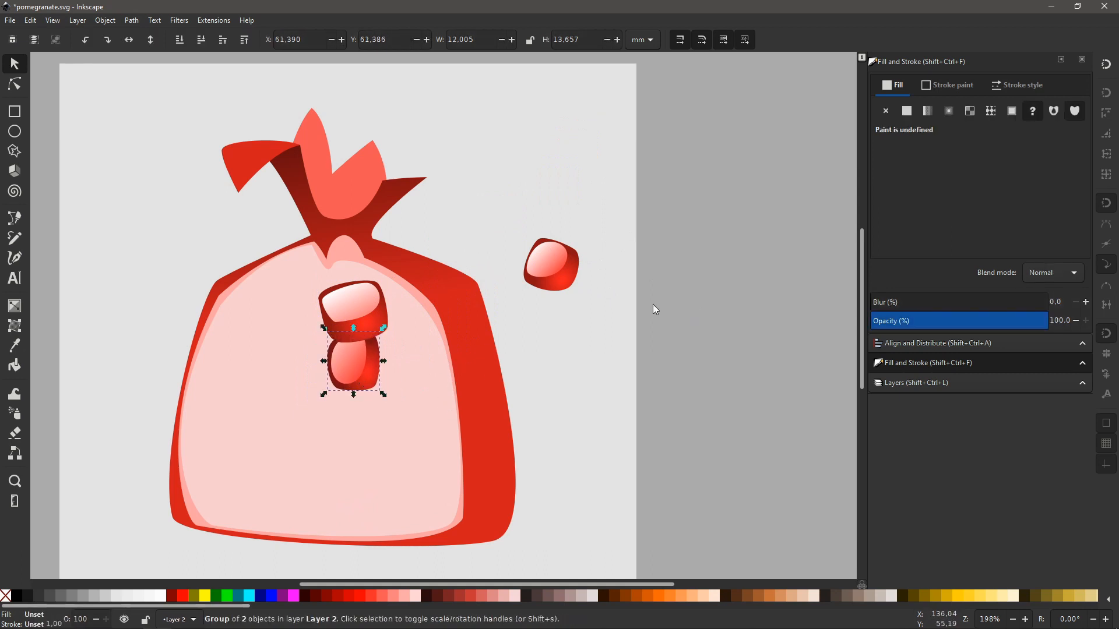
pyautogui.moveTo(552, 274); pyautogui.dragTo(398, 345)
pyautogui.click(554, 351)
# Place a rotated copy of the large seed below the cluster and scale it to about 13 mm wide and 12 mm high
pyautogui.press('space')
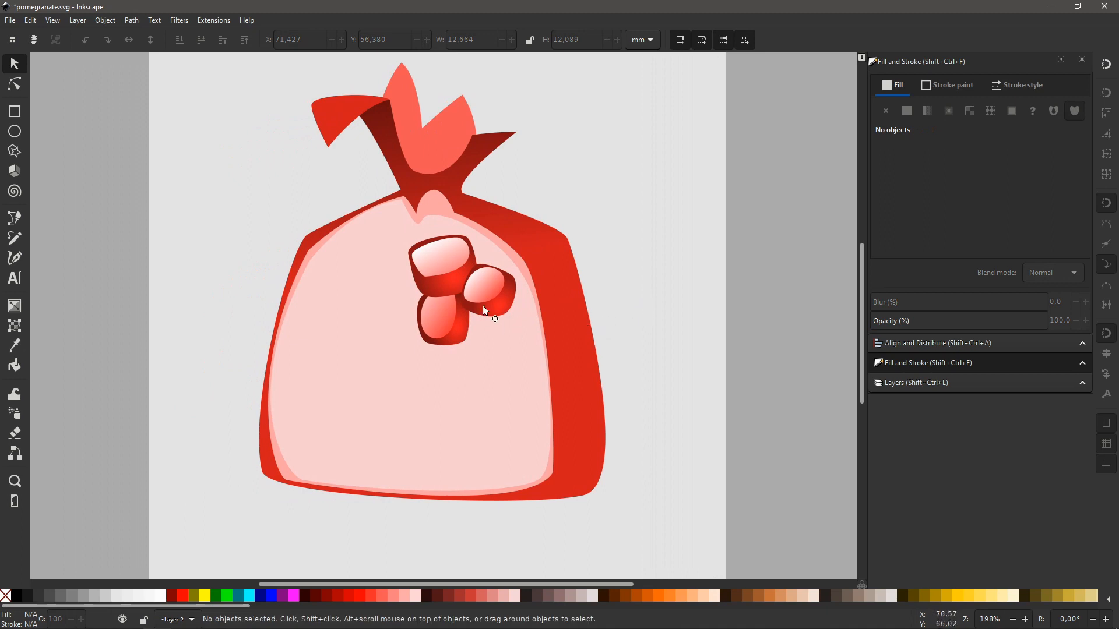
pyautogui.moveTo(450, 280); pyautogui.dragTo(461, 385)
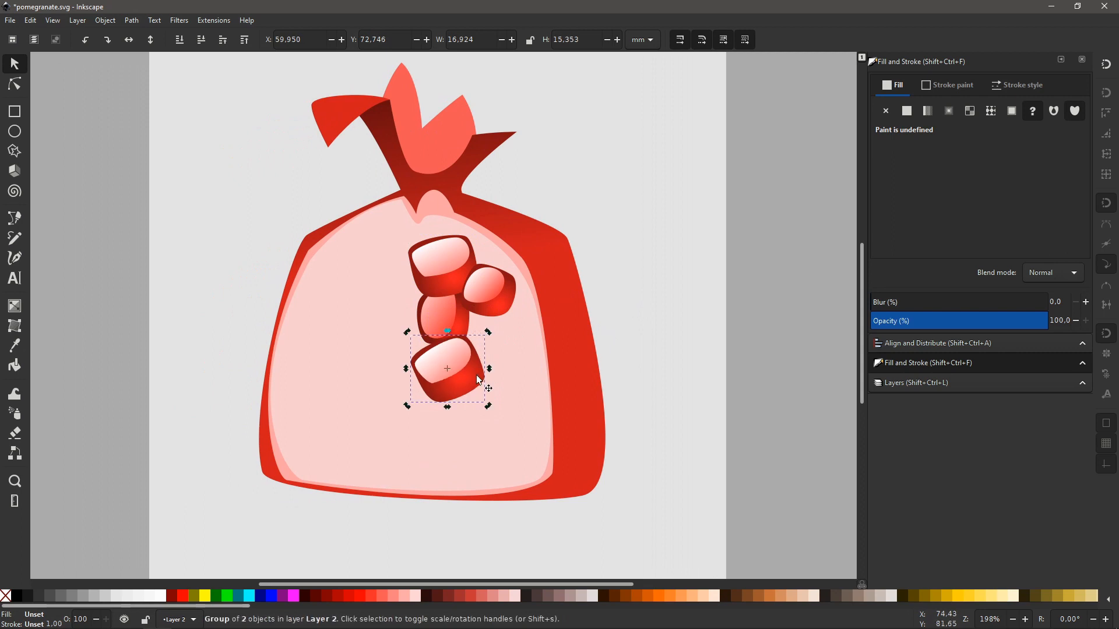
pyautogui.moveTo(487, 334); pyautogui.dragTo(463, 360)
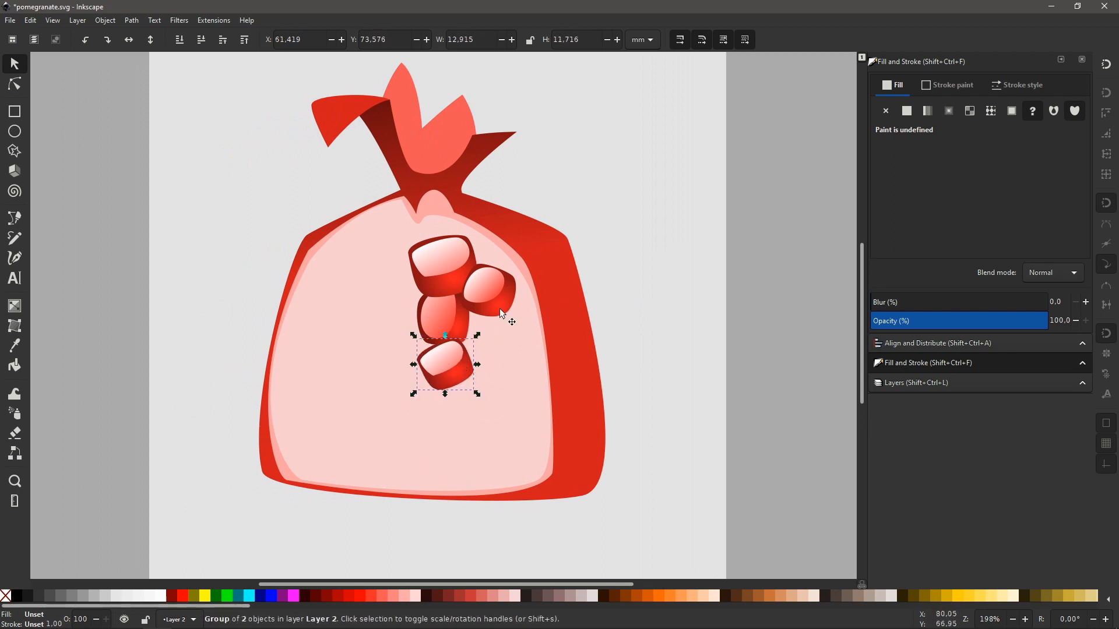
# Duplicate the upright seed, move the copy to its right within the cluster, and rotate it clockwise
pyautogui.hotkey('ctrl', 'd')
pyautogui.moveTo(445, 316); pyautogui.dragTo(522, 323)
pyautogui.click(492, 333)
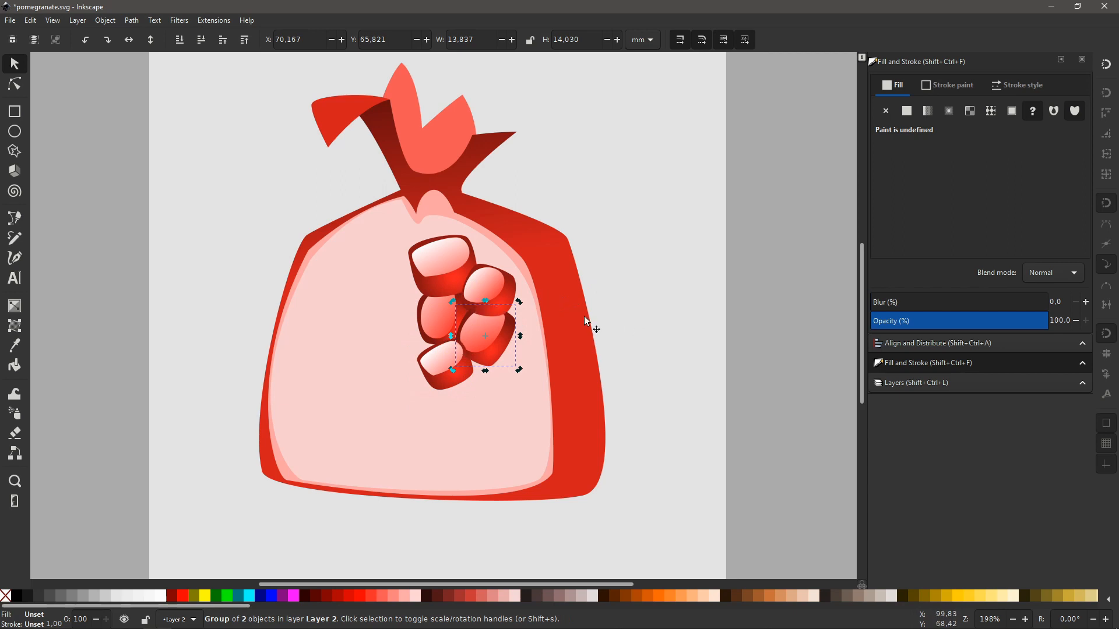
pyautogui.click(773, 300)
pyautogui.moveTo(663, 365); pyautogui.dragTo(692, 337)
pyautogui.click(525, 300)
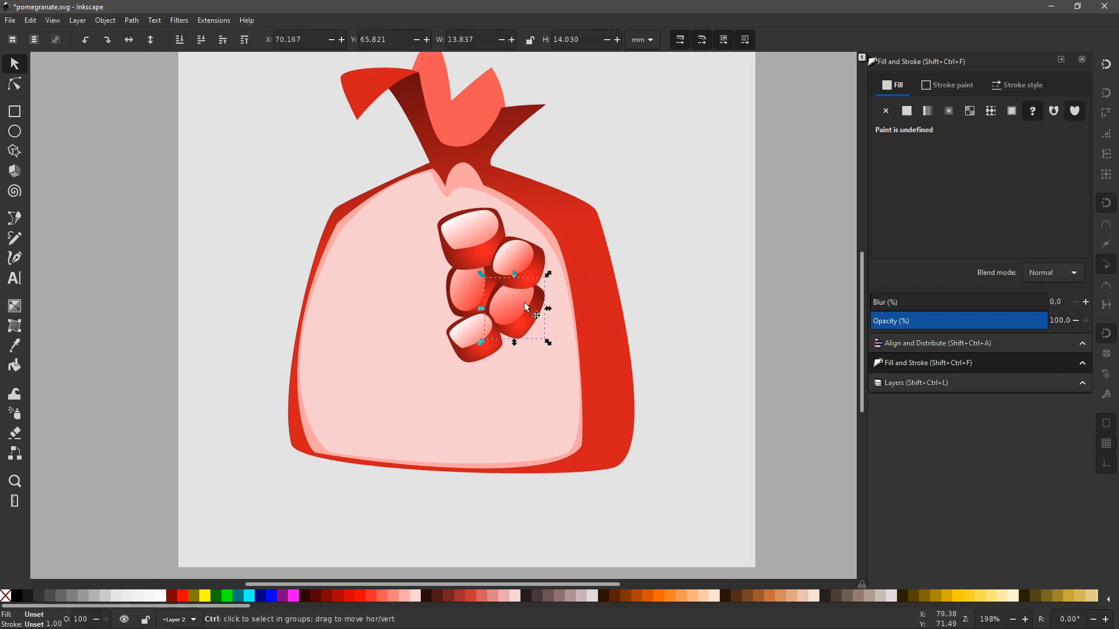
# Add a shrunken copy of the rotated seed and a copy of the right-hand seed at the bottom of the cluster
pyautogui.hotkey('ctrl', 'd')
pyautogui.moveTo(523, 302); pyautogui.dragTo(540, 330)
pyautogui.click(673, 275)
pyautogui.click(545, 262)
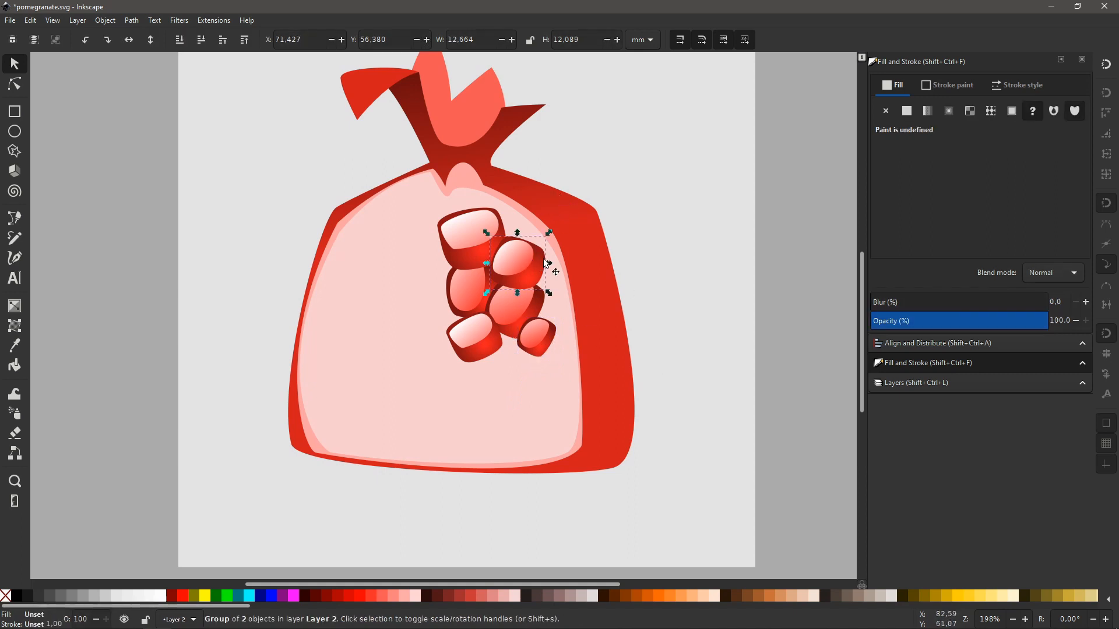
pyautogui.moveTo(508, 351); pyautogui.dragTo(593, 310)
pyautogui.click(684, 275)
# Duplicate the cluster's three lowest seeds, place the copies directly beneath them, and set a spare seed copy beside the bag
pyautogui.moveTo(700, 251); pyautogui.dragTo(564, 399)
pyautogui.hotkey('ctrl', 'd')
pyautogui.click(695, 275)
pyautogui.moveTo(694, 275); pyautogui.dragTo(696, 277)
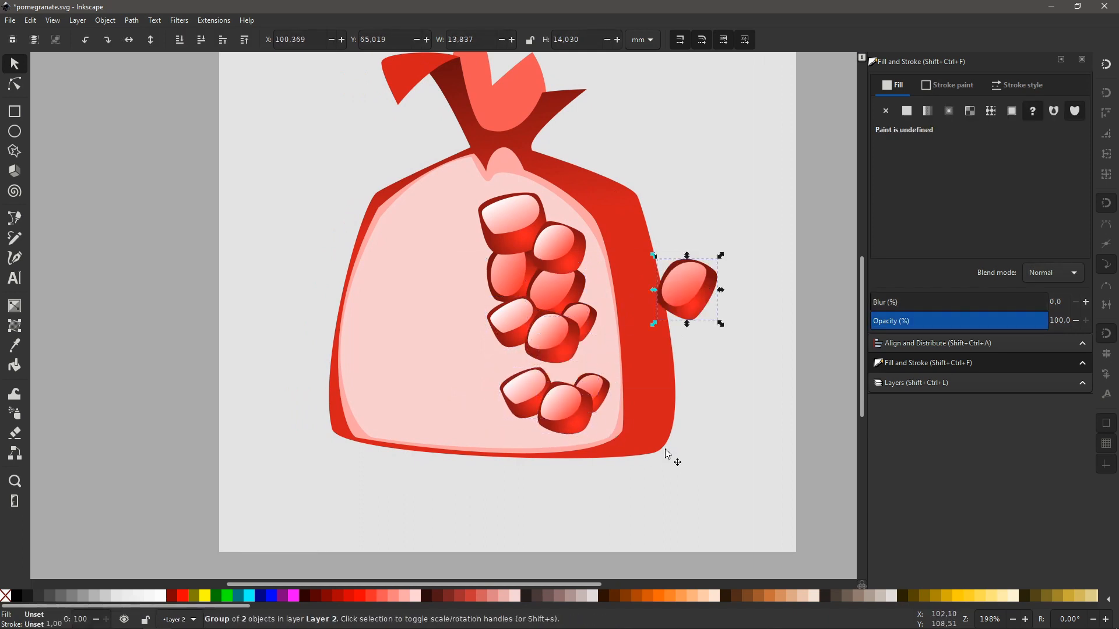
pyautogui.moveTo(670, 457); pyautogui.dragTo(482, 359)
pyautogui.moveTo(572, 394); pyautogui.dragTo(551, 376)
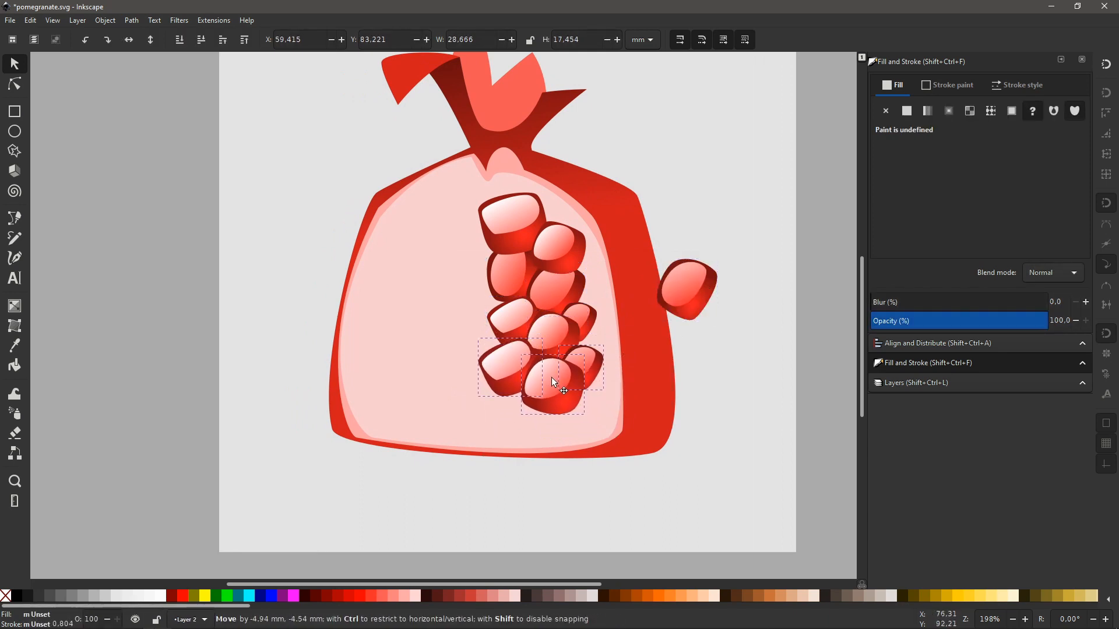
# Add another small seed at the cluster's outer edge, rearrange the bottom seeds, and fill the gap behind them with the spare seed
pyautogui.click(589, 323)
pyautogui.moveTo(597, 304); pyautogui.dragTo(611, 339)
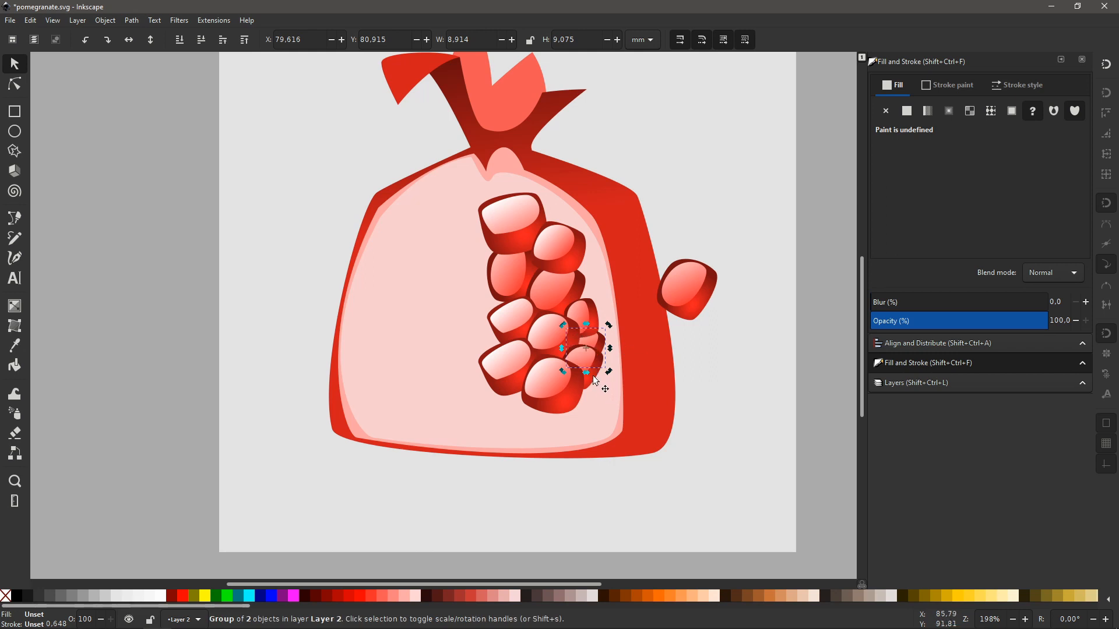
pyautogui.click(687, 361)
pyautogui.moveTo(560, 382); pyautogui.dragTo(558, 403)
pyautogui.moveTo(585, 359); pyautogui.dragTo(539, 323)
pyautogui.click(515, 380)
pyautogui.click(522, 376)
pyautogui.moveTo(686, 292); pyautogui.dragTo(554, 377)
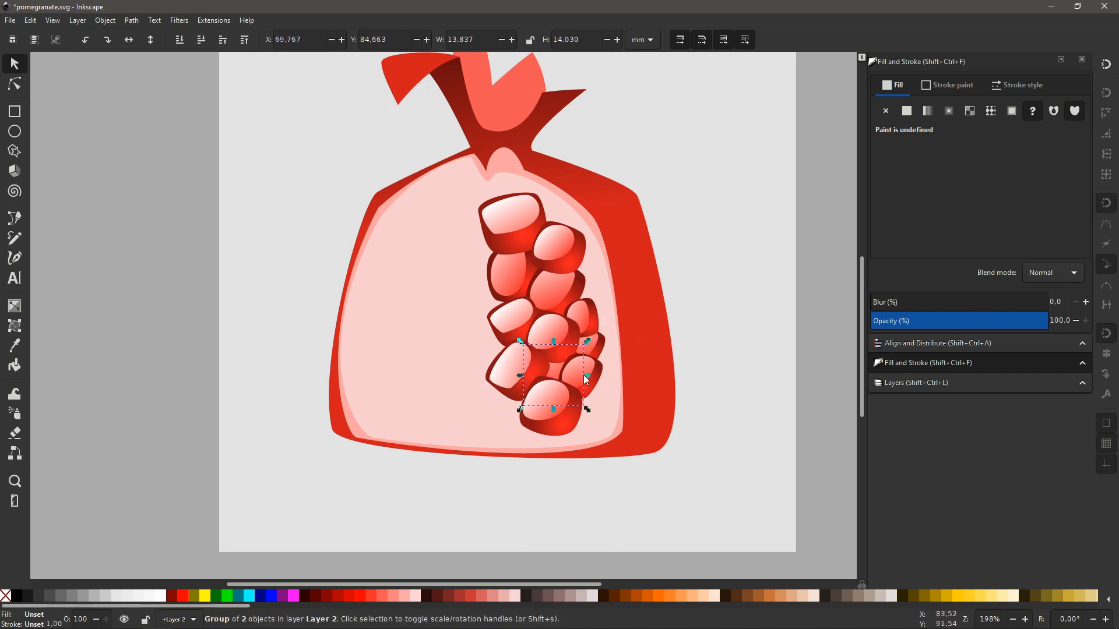
pyautogui.click(702, 308)
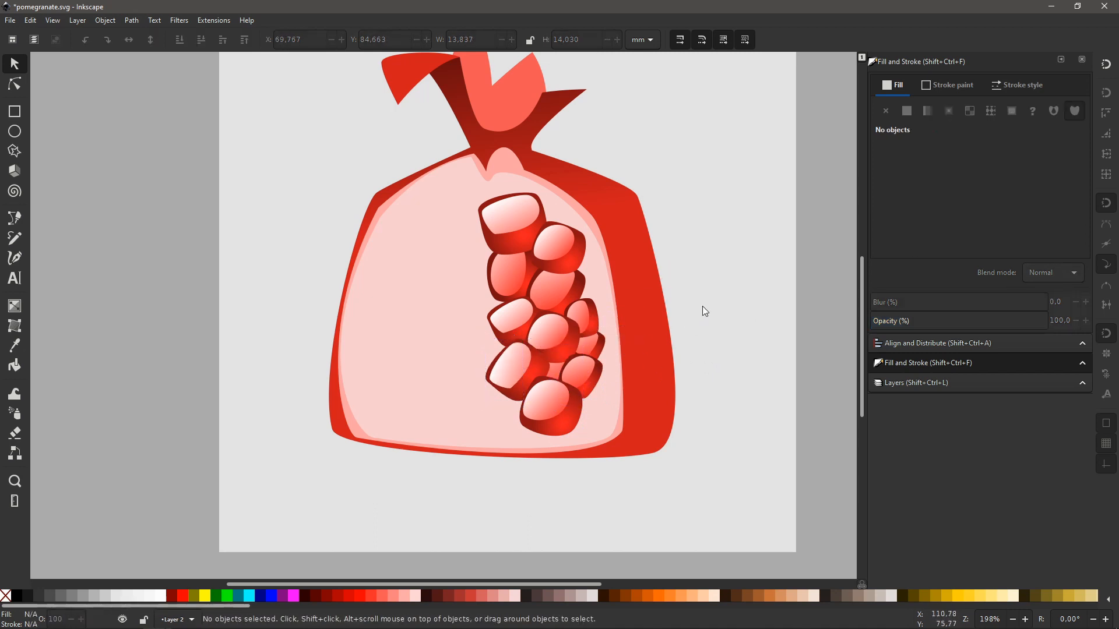
# Duplicate the whole 12-seed cluster, move the copy to the left half of the bag's front, and rotate it slightly clockwise
pyautogui.moveTo(688, 157); pyautogui.dragTo(450, 494)
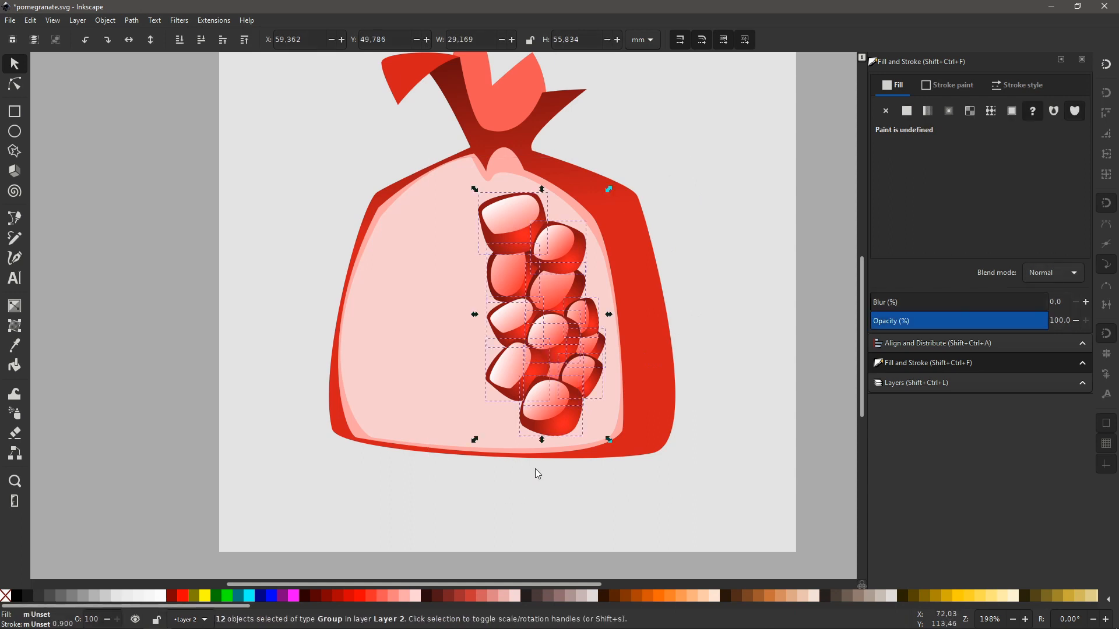
pyautogui.hotkey('ctrl', 'd')
pyautogui.moveTo(549, 327); pyautogui.dragTo(425, 320)
pyautogui.click(426, 320)
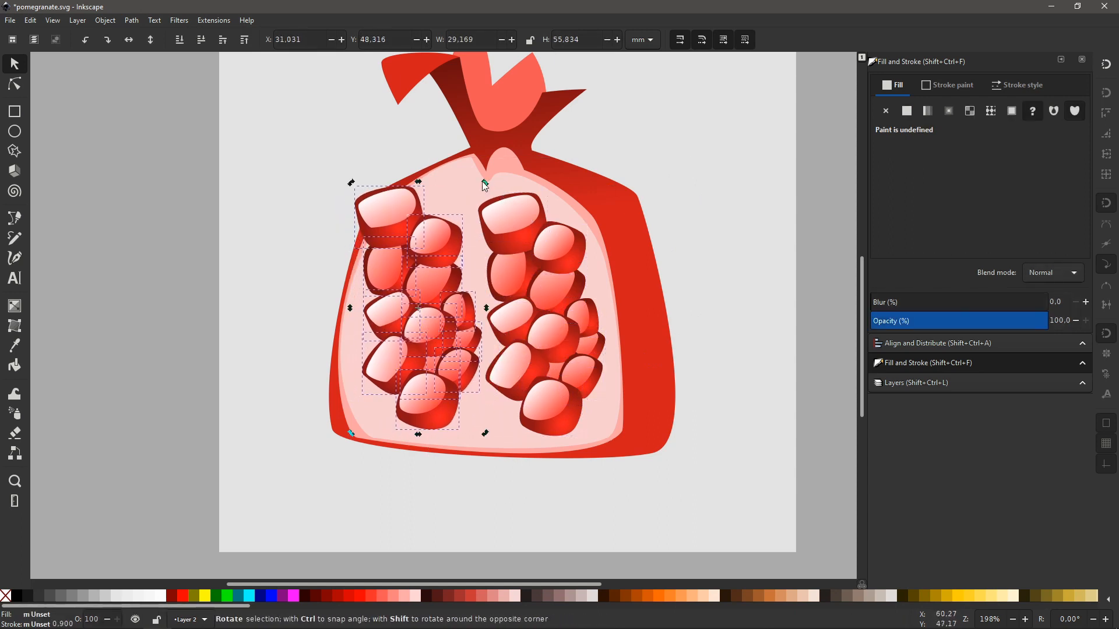
pyautogui.moveTo(483, 183); pyautogui.dragTo(507, 202)
pyautogui.click(676, 153)
# Shrink the left cluster's top seed to about 9 mm wide and 8 mm high and place a copy beside its bottom seed
pyautogui.moveTo(413, 204); pyautogui.dragTo(451, 211)
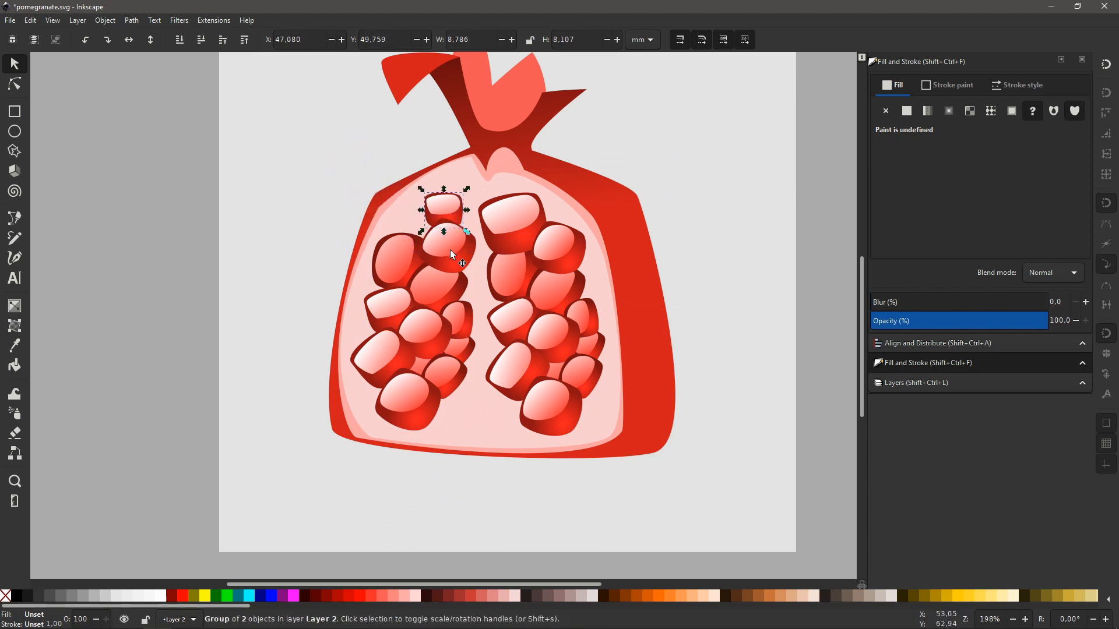
pyautogui.moveTo(450, 249); pyautogui.dragTo(451, 414)
pyautogui.click(656, 251)
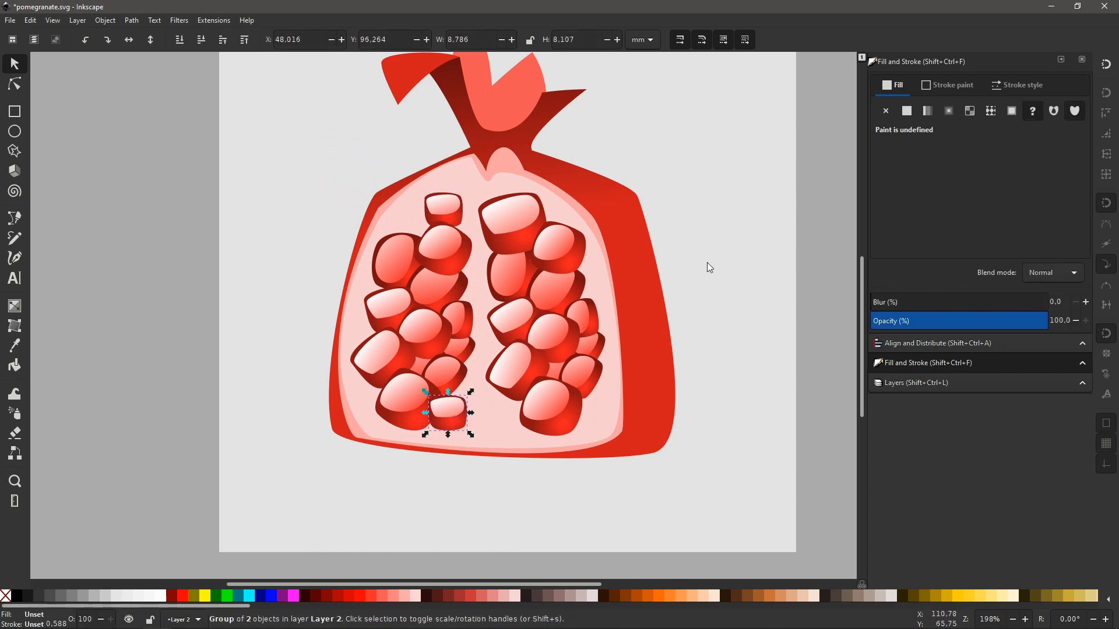
# Fill the bottom gap between the two clusters with small, rotated copies of the left cluster's seeds
pyautogui.click(392, 299)
pyautogui.keyDown('shift'); pyautogui.click(423, 326); pyautogui.keyUp('shift')
pyautogui.keyDown('shift'); pyautogui.click(383, 355); pyautogui.keyUp('shift')
pyautogui.hotkey('ctrl', 'd')
pyautogui.moveTo(440, 326); pyautogui.dragTo(546, 378)
pyautogui.moveTo(562, 336); pyautogui.dragTo(525, 370)
pyautogui.moveTo(496, 394); pyautogui.dragTo(515, 408)
pyautogui.click(702, 311)
pyautogui.click(700, 337)
pyautogui.scroll(1, 702, 362)
pyautogui.press('-')
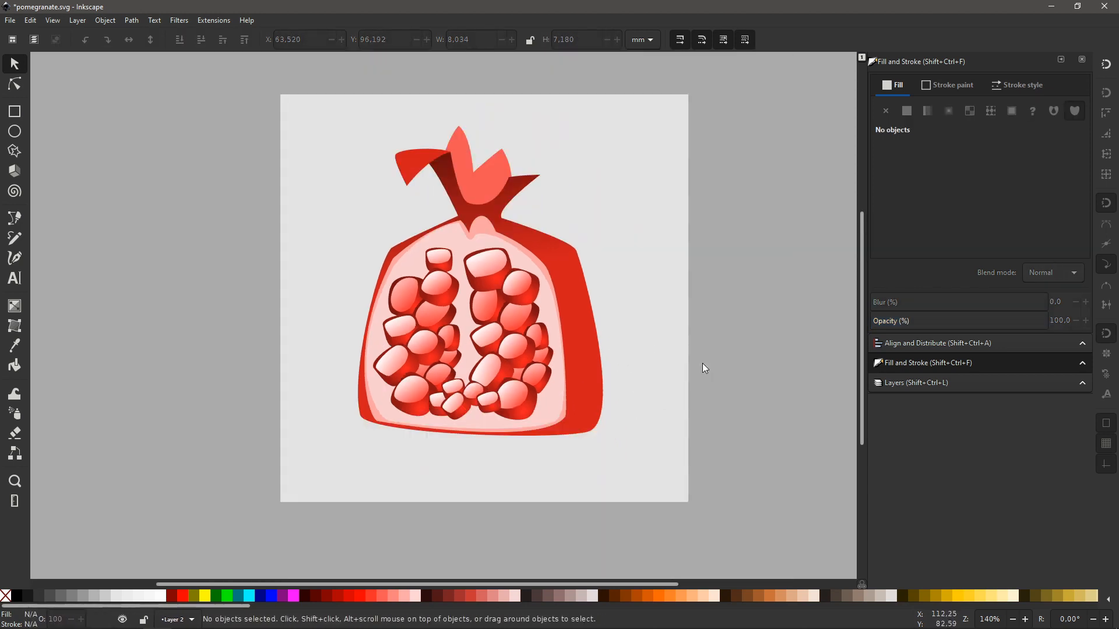
pyautogui.press('+')
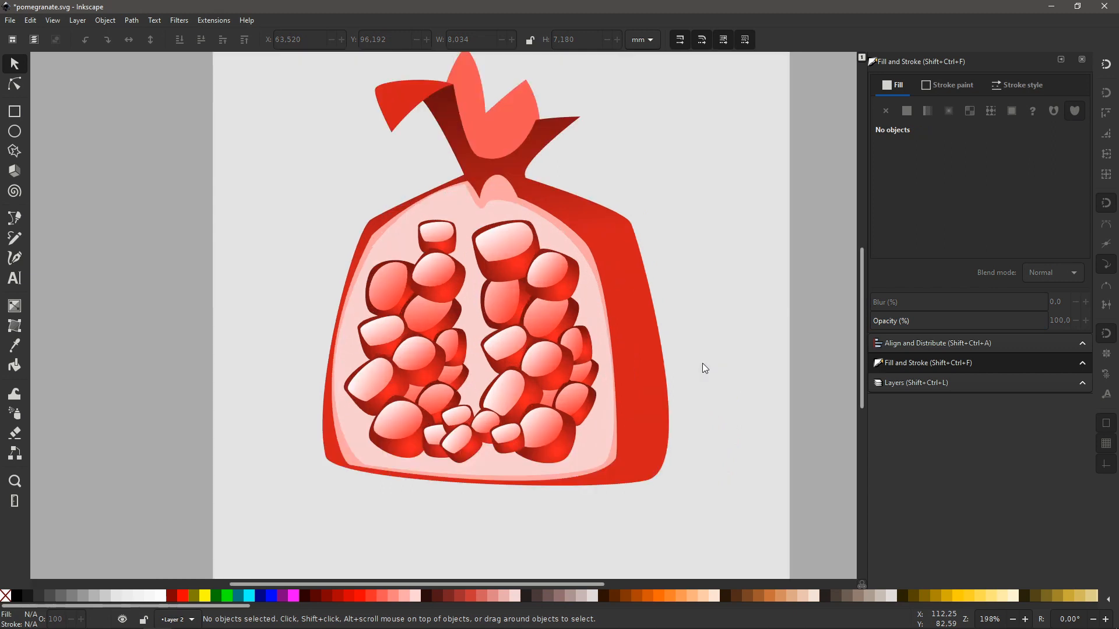
# Draw a closed wavy Pen path around both seed clusters, following the gap between them, about 60 mm wide and 57 mm high
pyautogui.press('b')
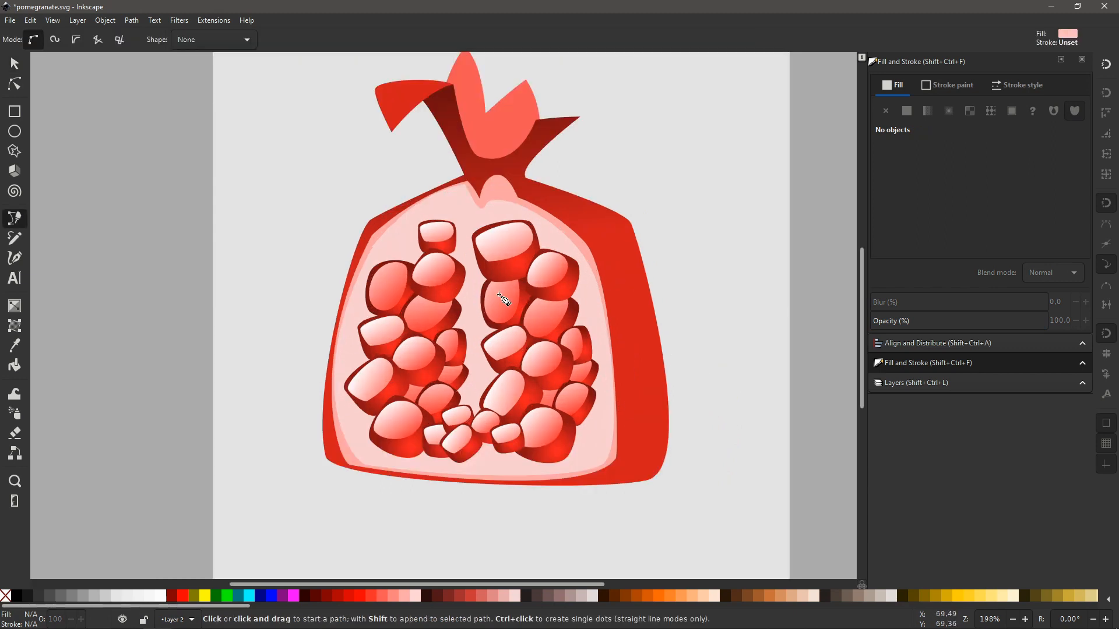
pyautogui.click(417, 244)
pyautogui.moveTo(417, 221); pyautogui.dragTo(422, 219)
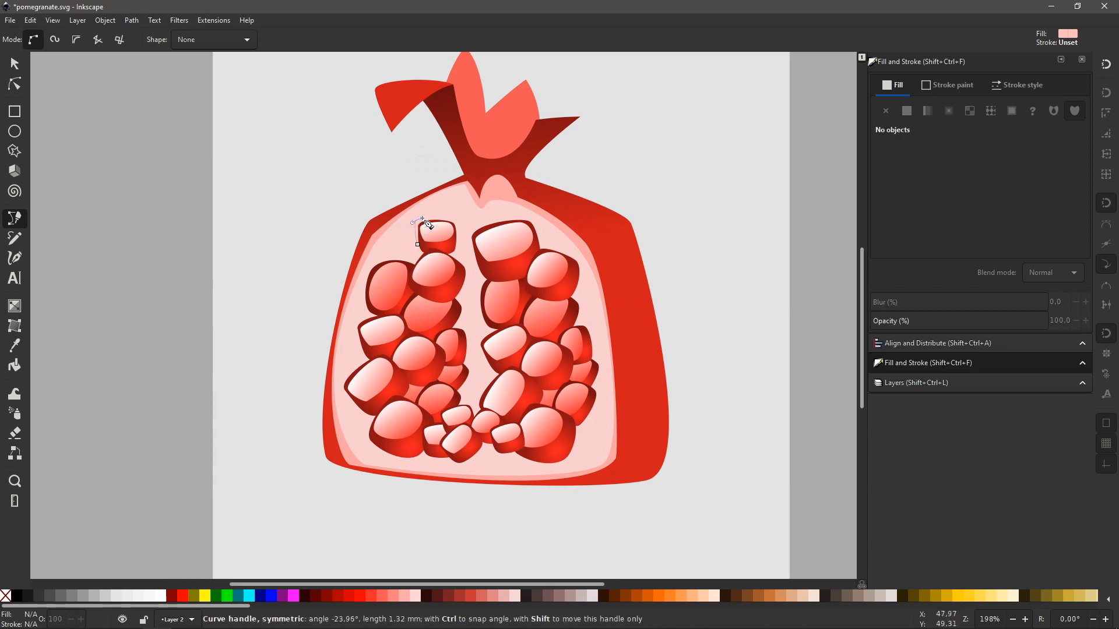
pyautogui.moveTo(467, 271); pyautogui.dragTo(468, 282)
pyautogui.moveTo(460, 324); pyautogui.dragTo(458, 397)
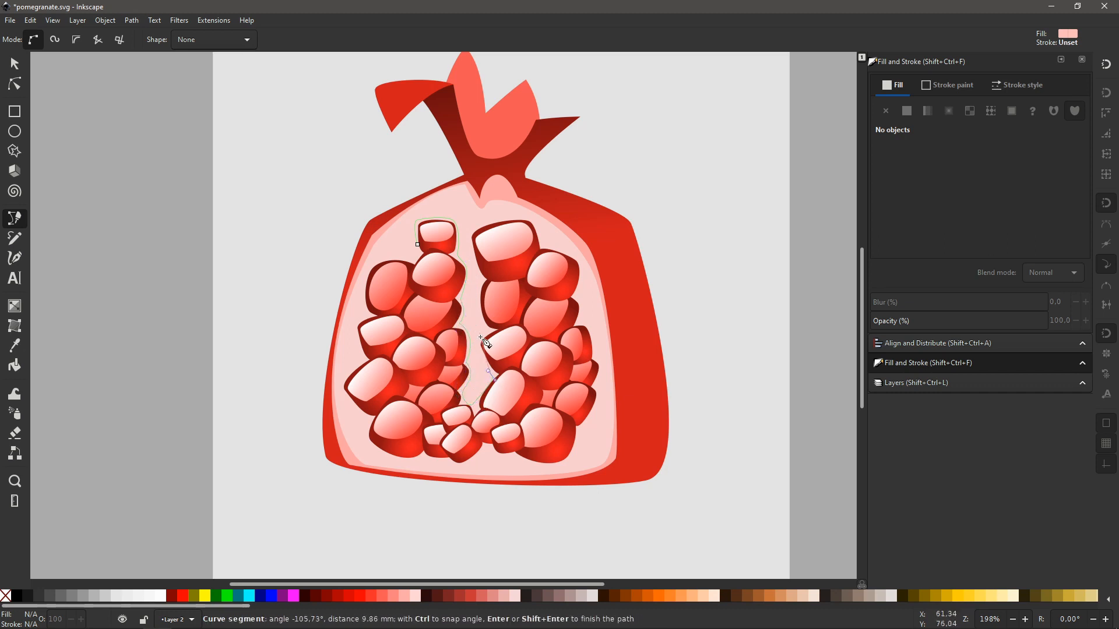
pyautogui.scroll(2, 481, 339)
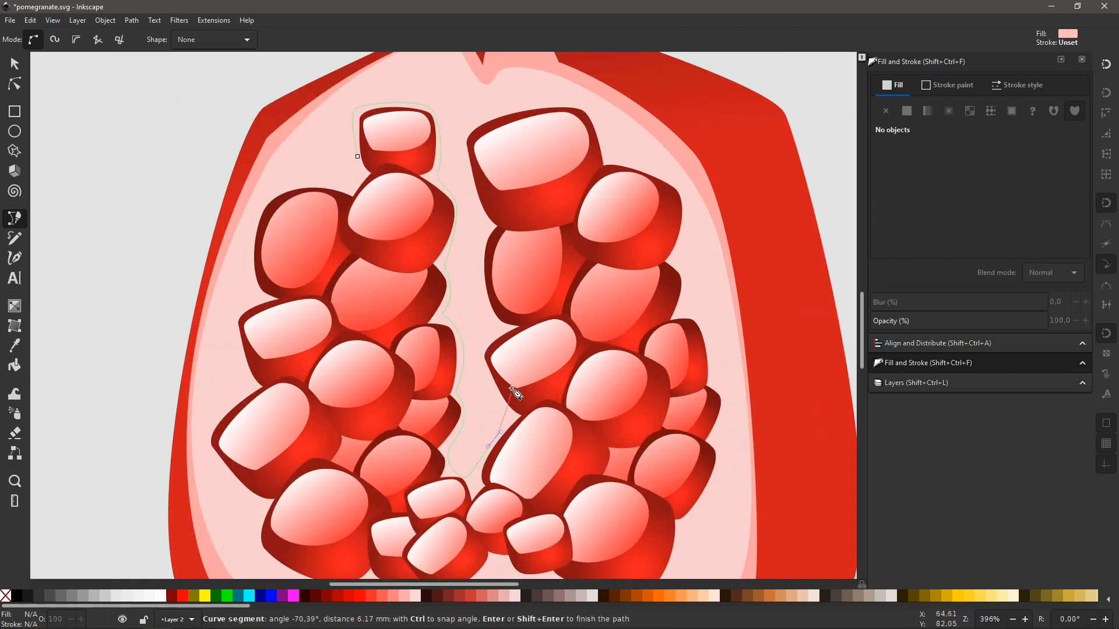
pyautogui.moveTo(494, 385); pyautogui.dragTo(532, 325)
pyautogui.moveTo(491, 227); pyautogui.dragTo(517, 191)
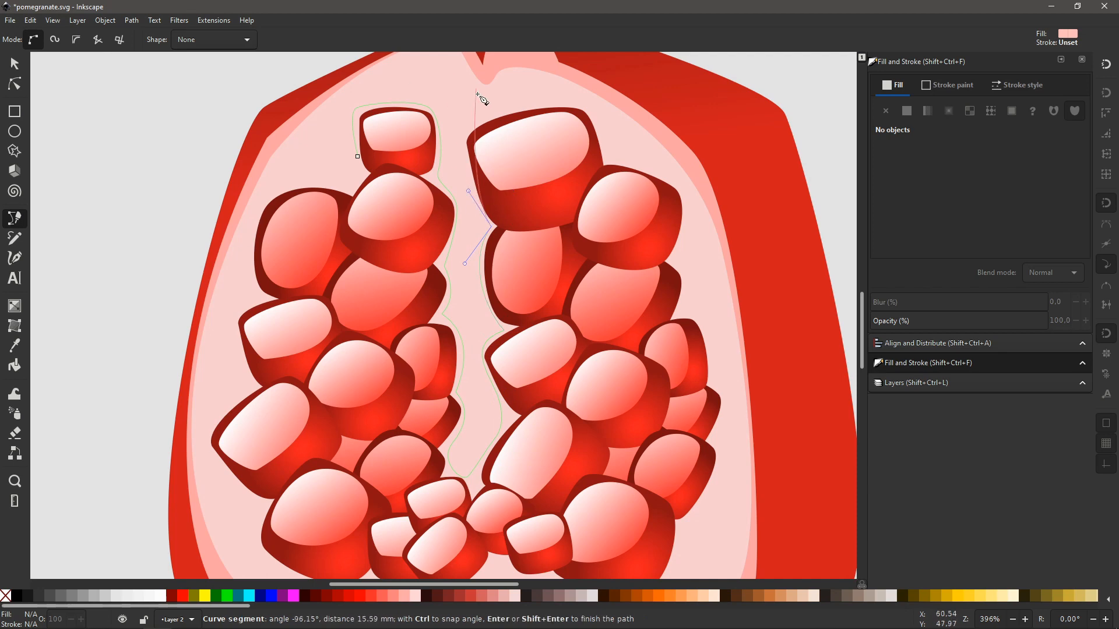
pyautogui.moveTo(487, 119); pyautogui.dragTo(603, 125)
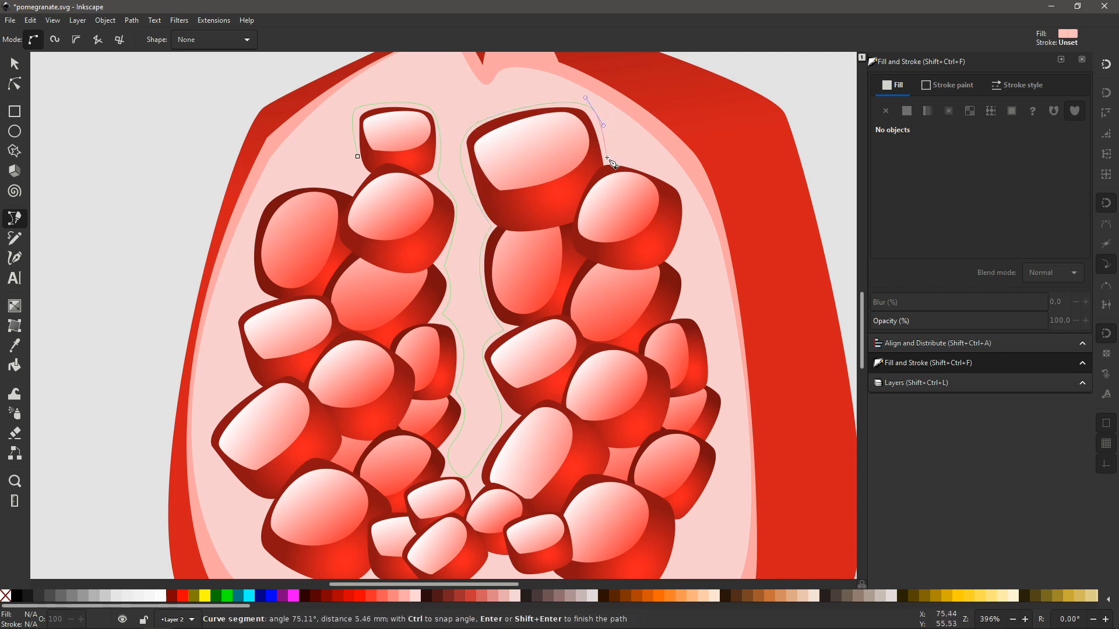
pyautogui.moveTo(681, 254); pyautogui.dragTo(677, 262)
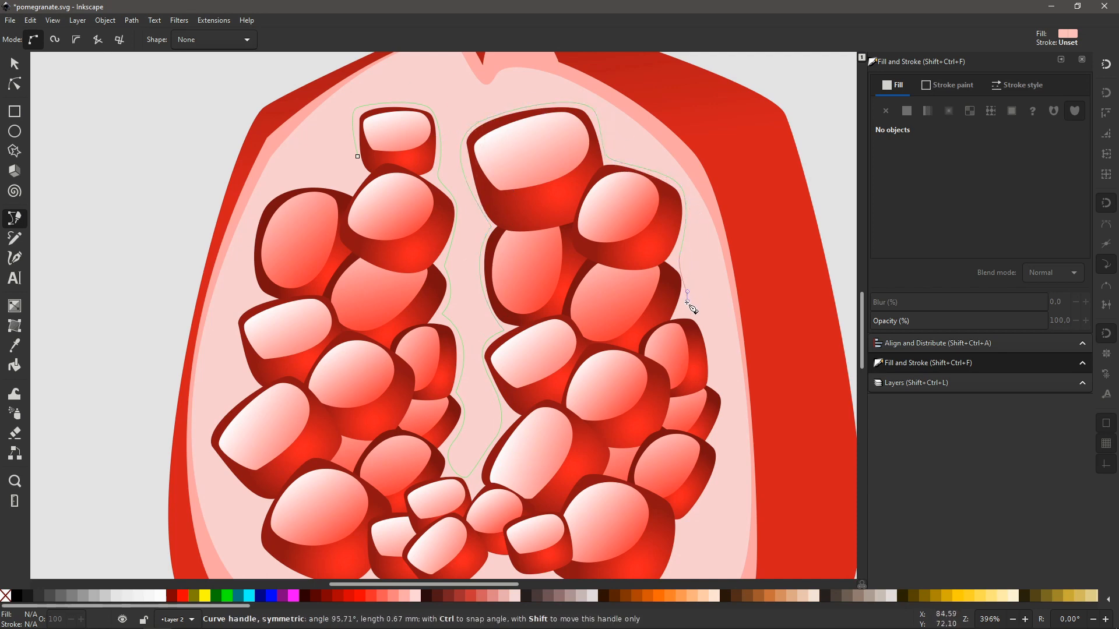
pyautogui.scroll(-6, 723, 408)
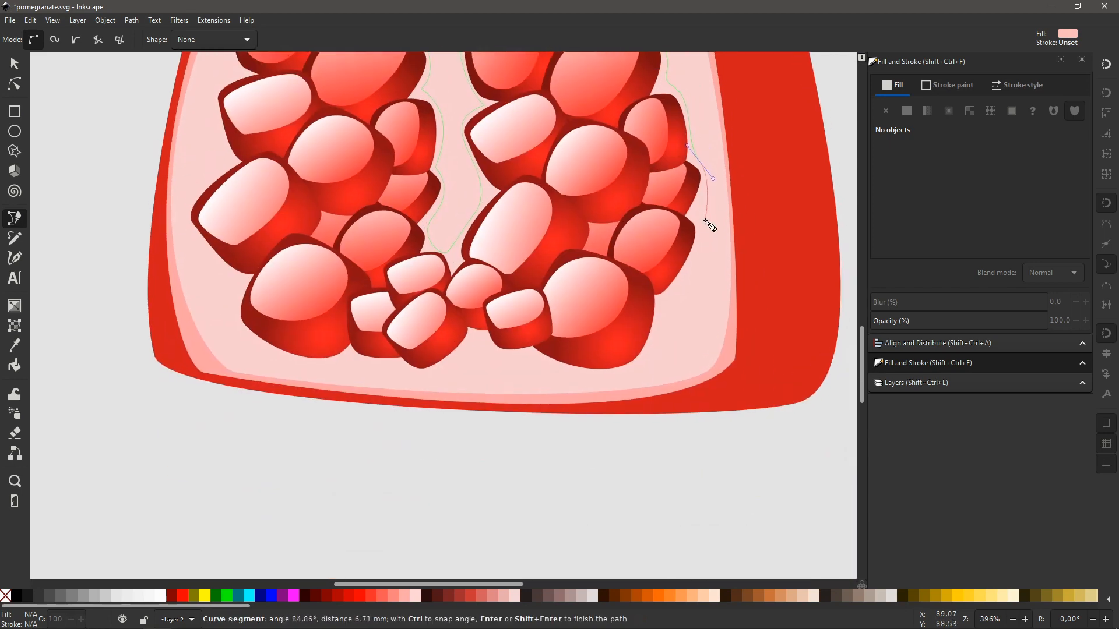
pyautogui.moveTo(661, 313); pyautogui.dragTo(657, 331)
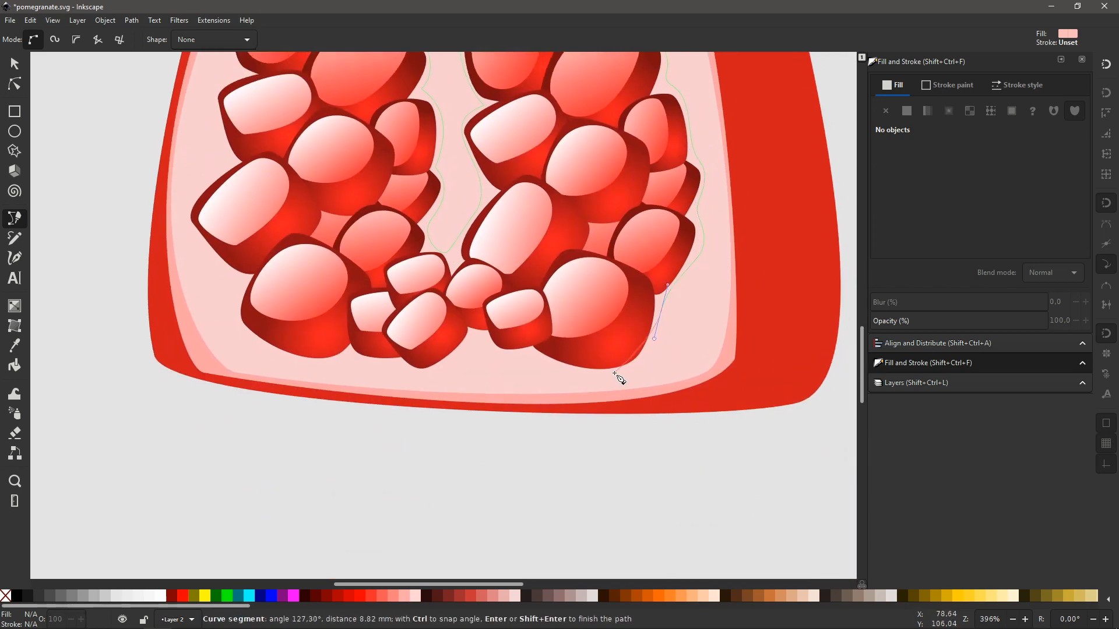
pyautogui.moveTo(527, 356); pyautogui.dragTo(511, 357)
pyautogui.moveTo(435, 372); pyautogui.dragTo(422, 377)
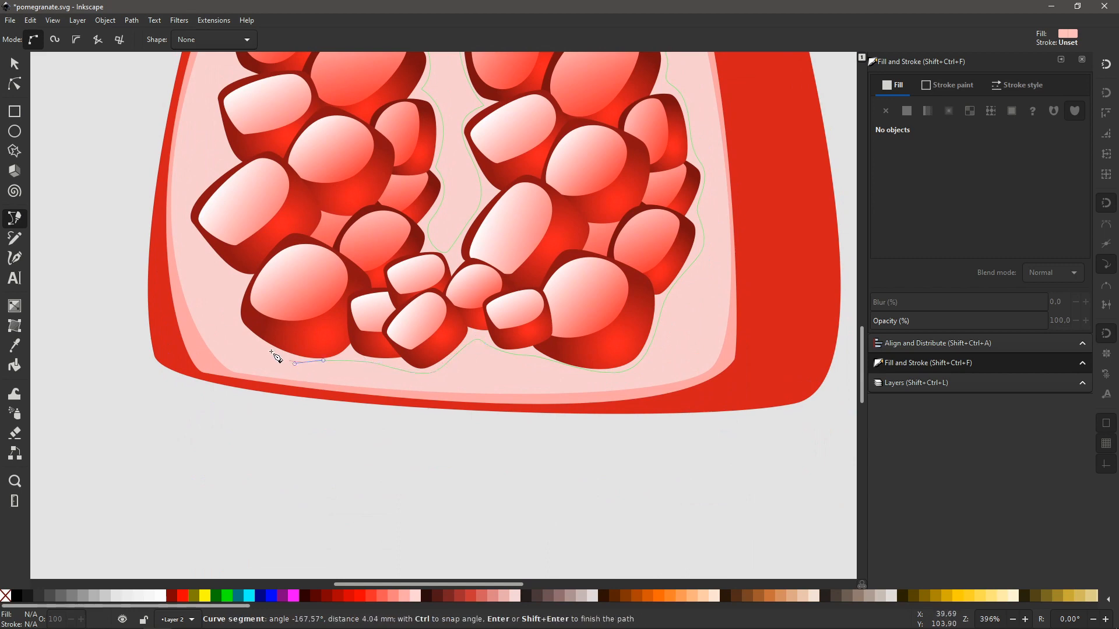
pyautogui.moveTo(236, 320); pyautogui.dragTo(214, 252)
pyautogui.scroll(5, 210, 303)
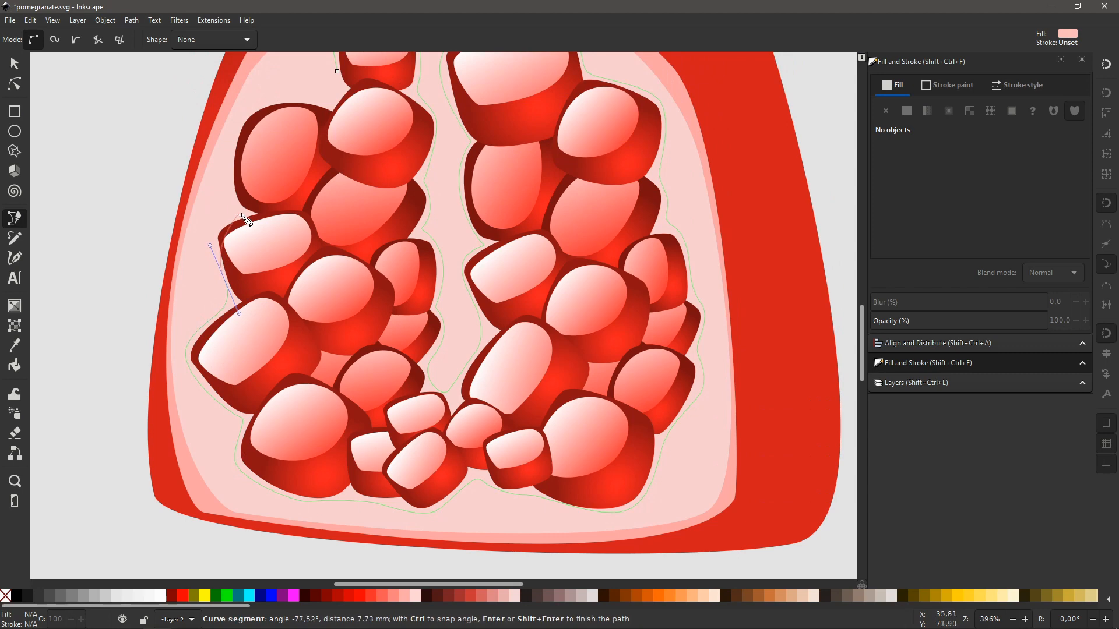
pyautogui.moveTo(238, 213); pyautogui.dragTo(230, 193)
pyautogui.scroll(5, 232, 219)
pyautogui.moveTo(266, 243); pyautogui.dragTo(332, 198)
pyautogui.click(331, 241)
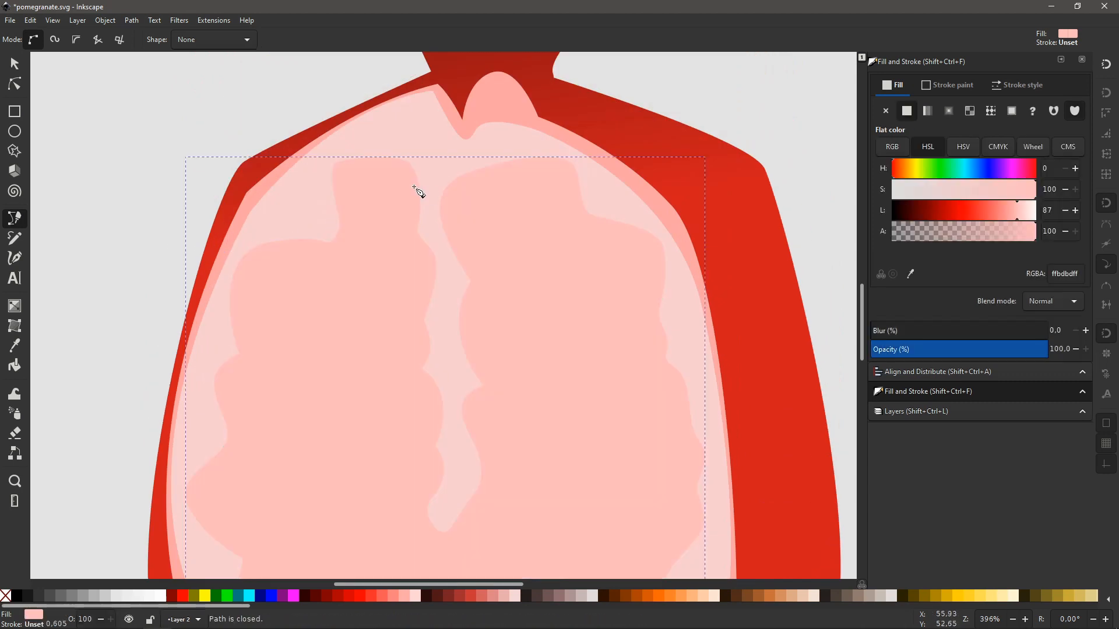
# Send the wavy outline shape behind the seeds and lower its fill lightness to 71
pyautogui.press('s')
pyautogui.press('-')
pyautogui.press('-')
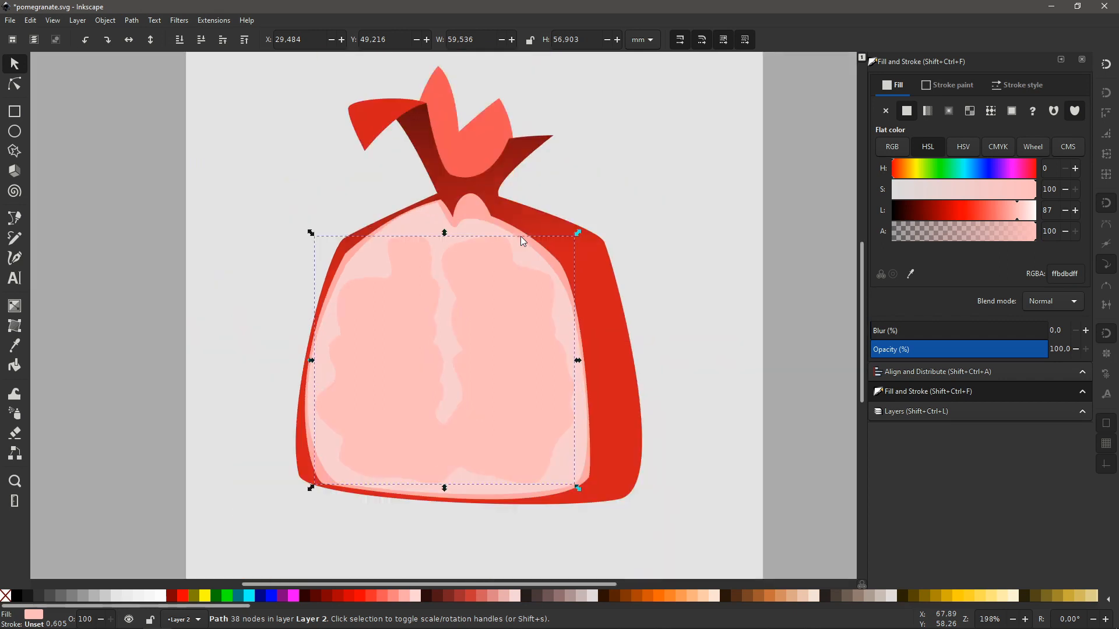
pyautogui.press('pagedown')
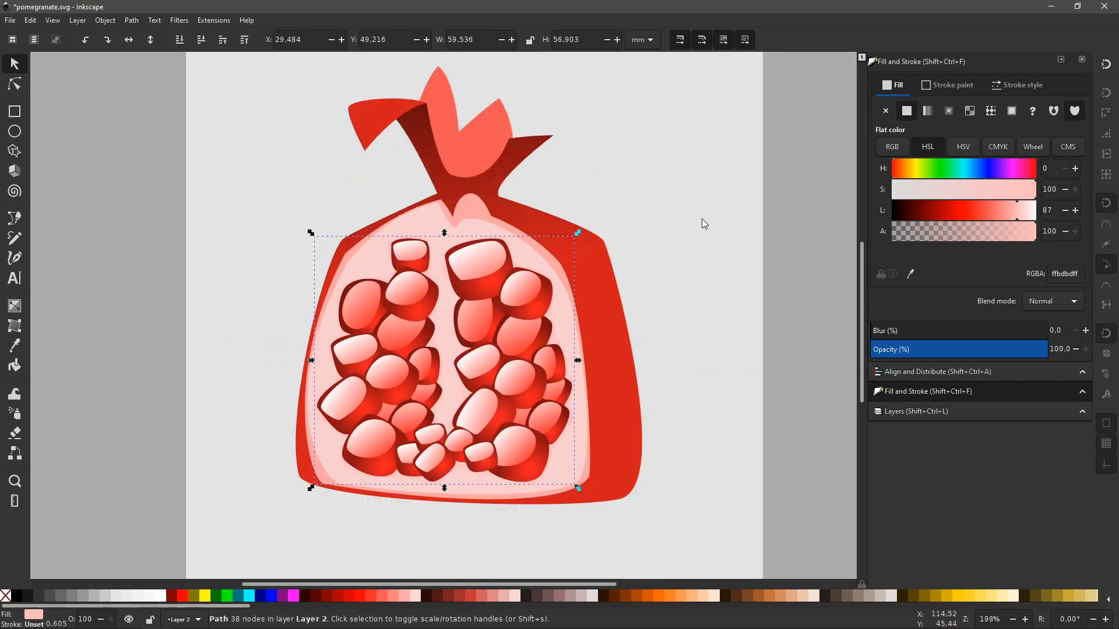
pyautogui.moveTo(1015, 205); pyautogui.dragTo(994, 215)
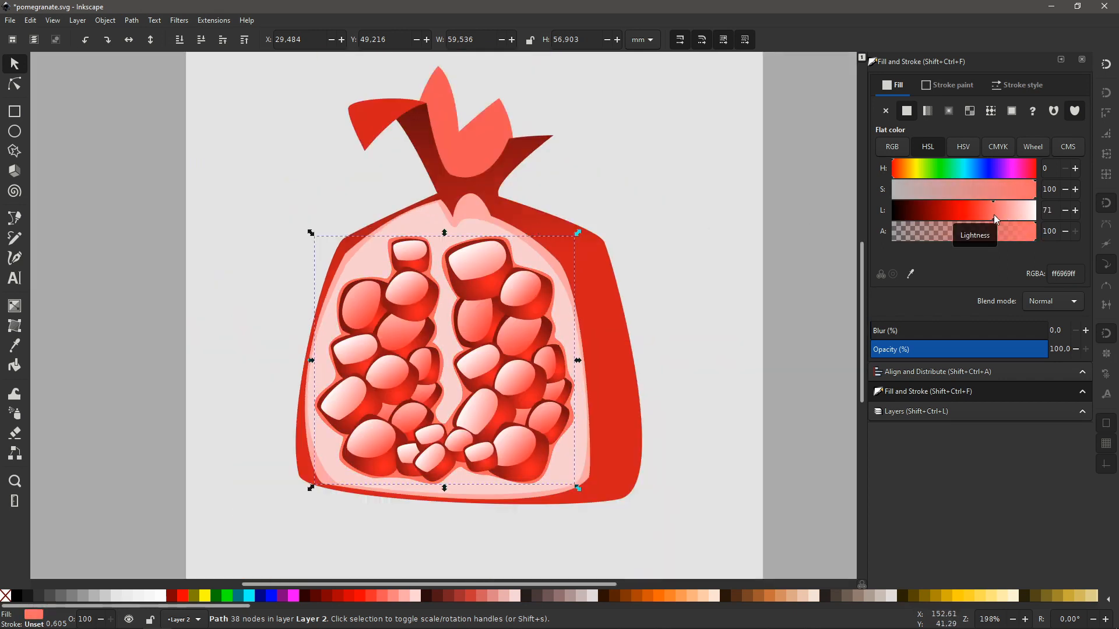
pyautogui.click(739, 345)
# Draw a closed curved shape with the Pen tool over the left half of the pink pointed petal at the bag's top
pyautogui.press('-')
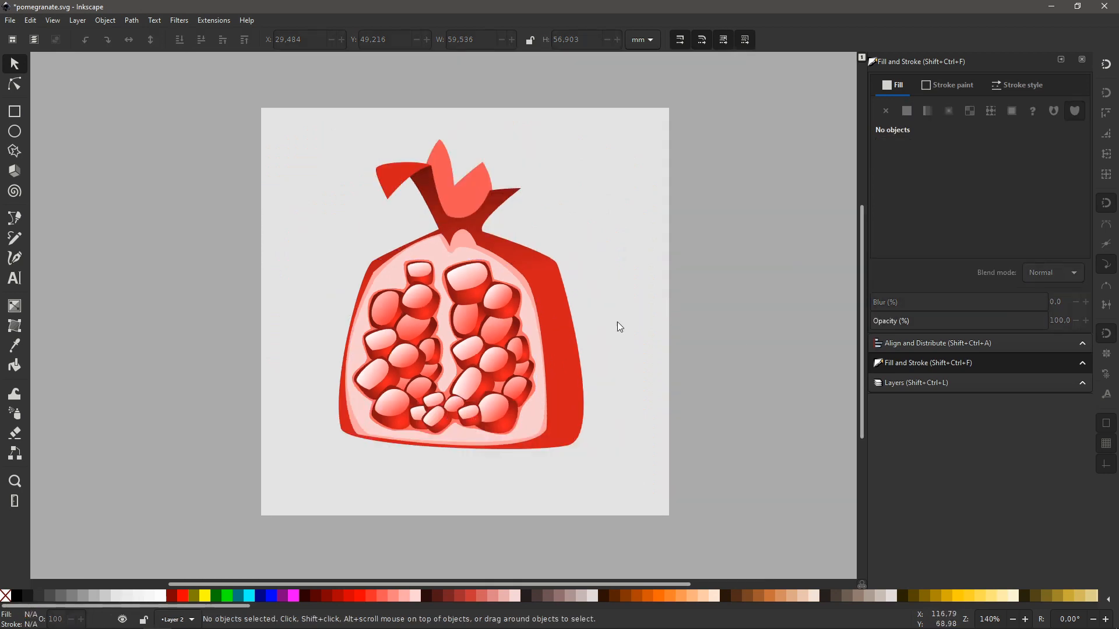
pyautogui.press('space')
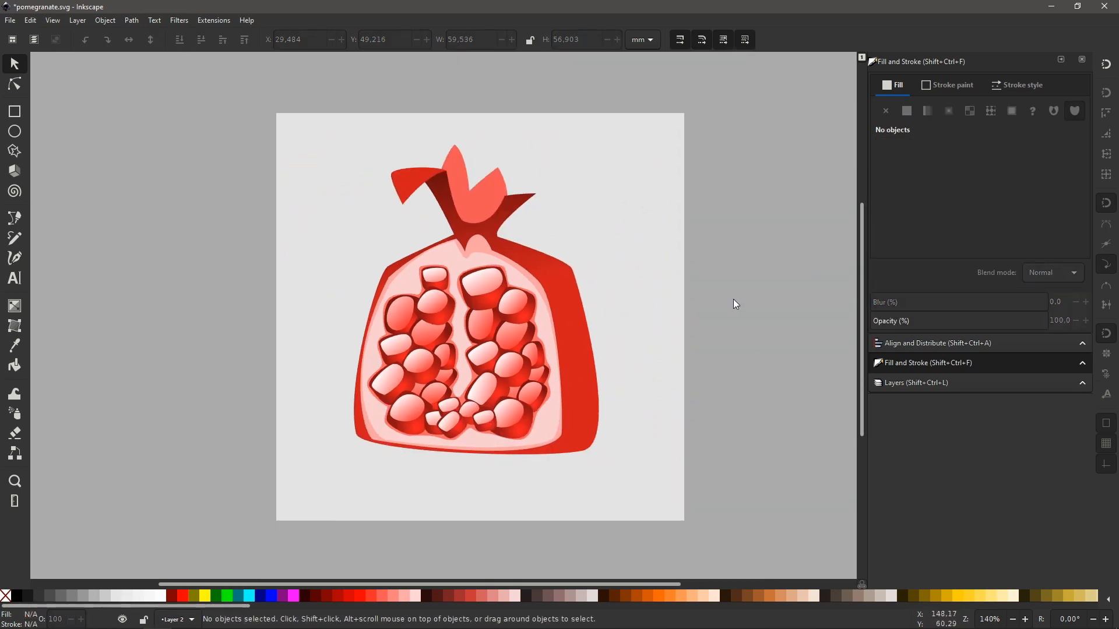
pyautogui.press('+')
pyautogui.press('+')
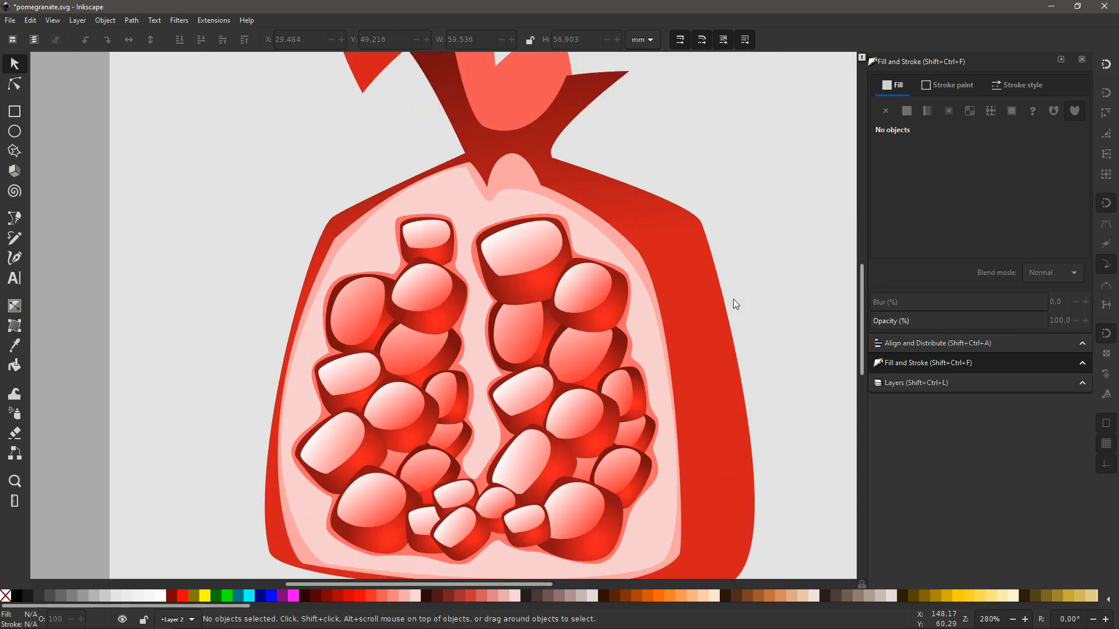
pyautogui.press('space')
pyautogui.moveTo(531, 227); pyautogui.dragTo(526, 349)
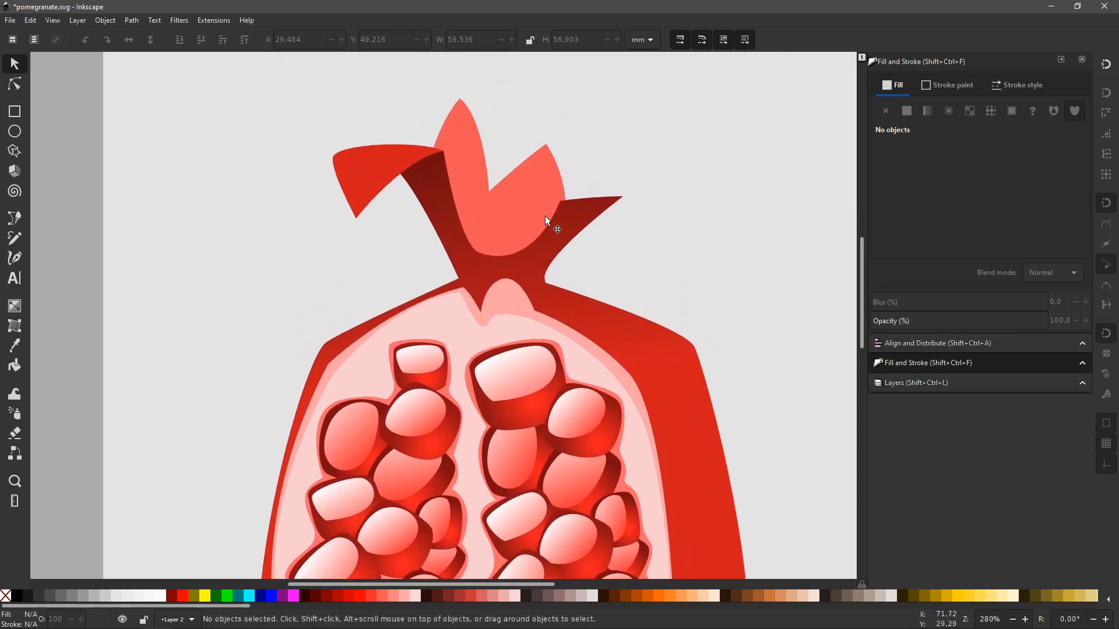
pyautogui.press('b')
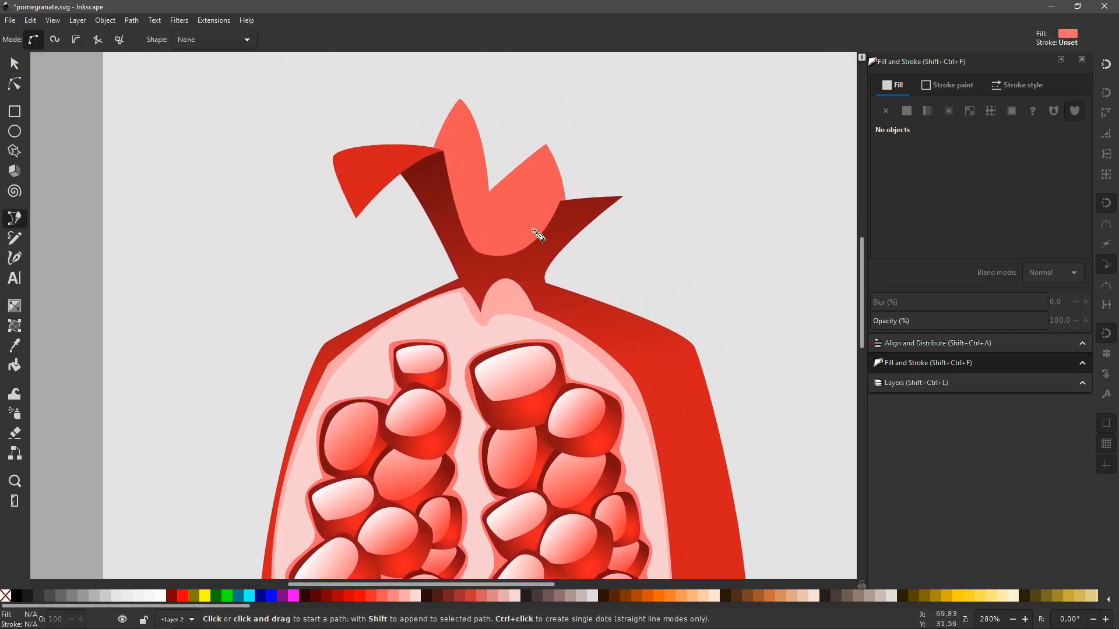
pyautogui.click(460, 105)
pyautogui.moveTo(467, 256); pyautogui.dragTo(463, 292)
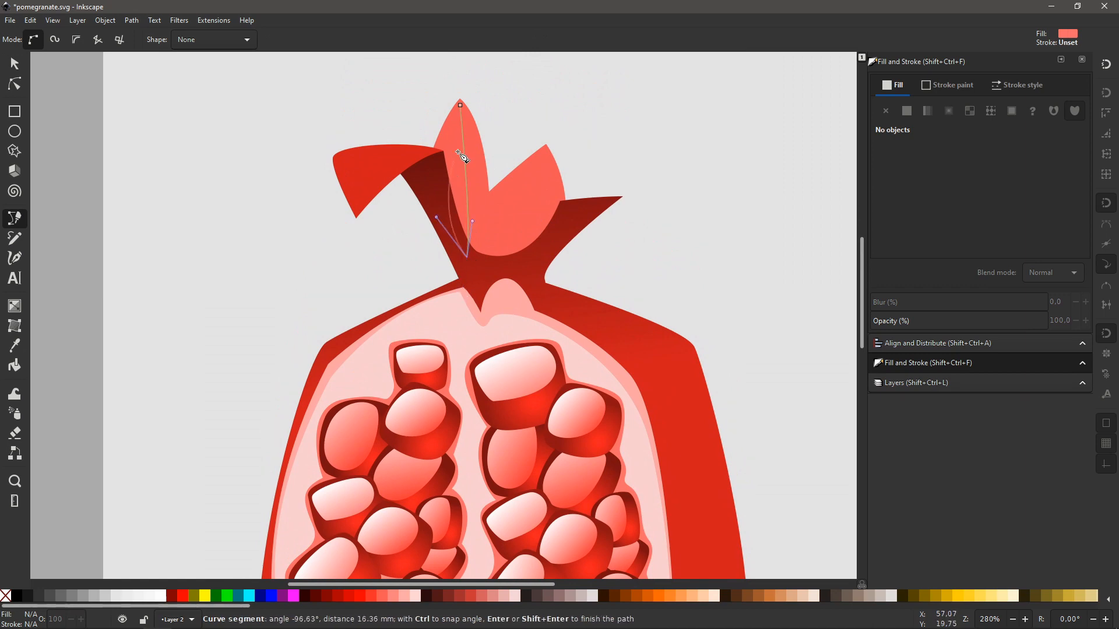
pyautogui.moveTo(460, 105); pyautogui.dragTo(511, 54)
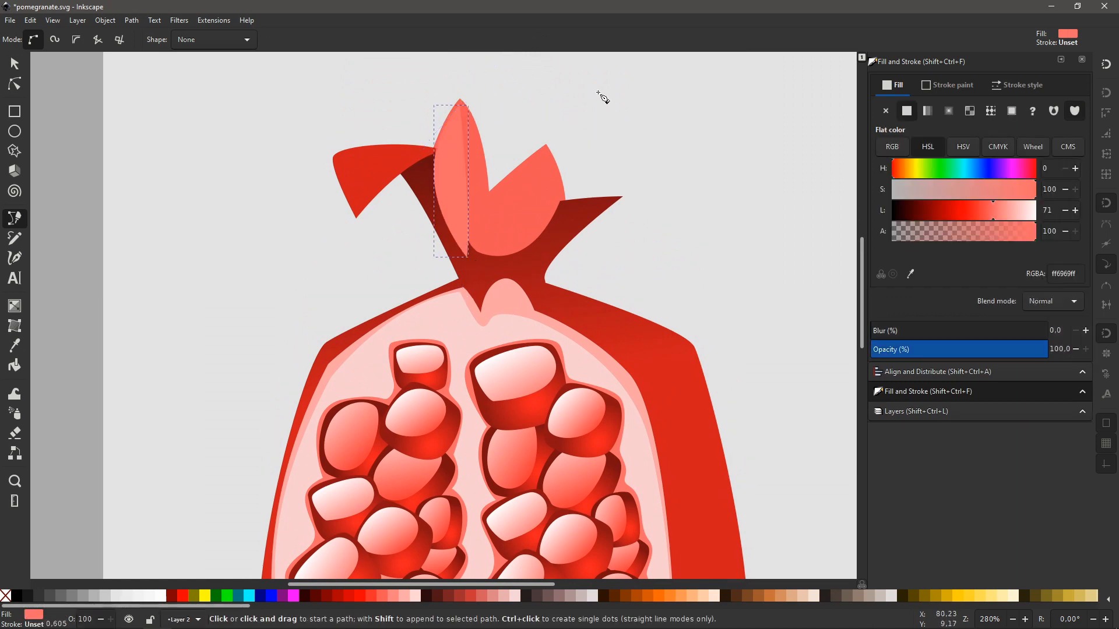
# Fill the new petal shape with a colour sampled from the bag top's right pink petal
pyautogui.press('s')
pyautogui.press('d')
pyautogui.click(557, 182)
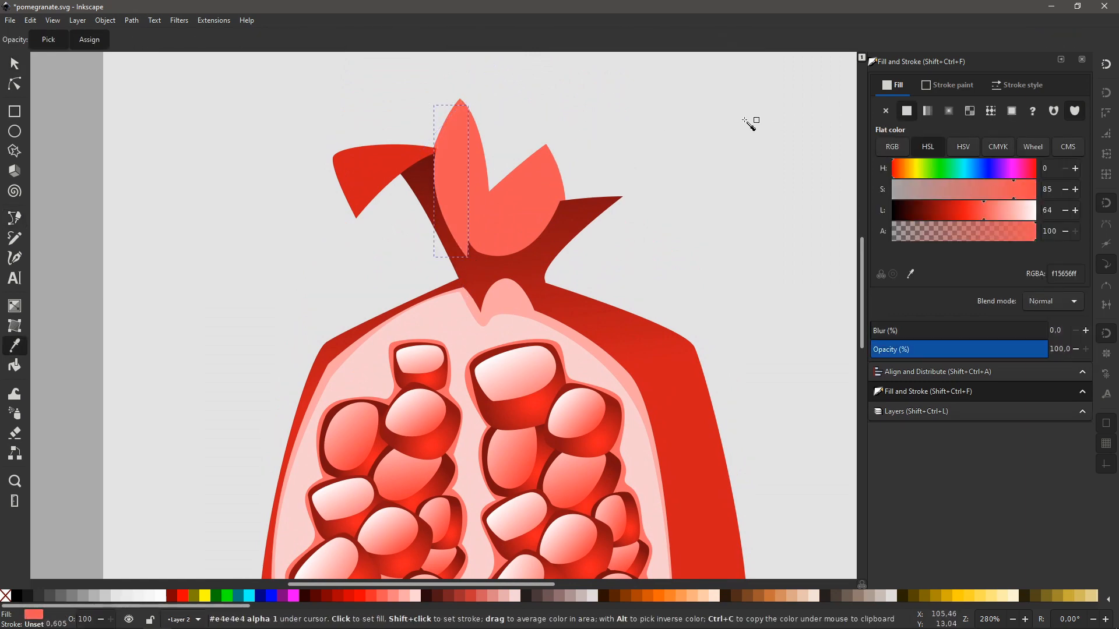
# Give the new petal shape a linear gradient and set its end colour's lightness to 40
pyautogui.click(928, 111)
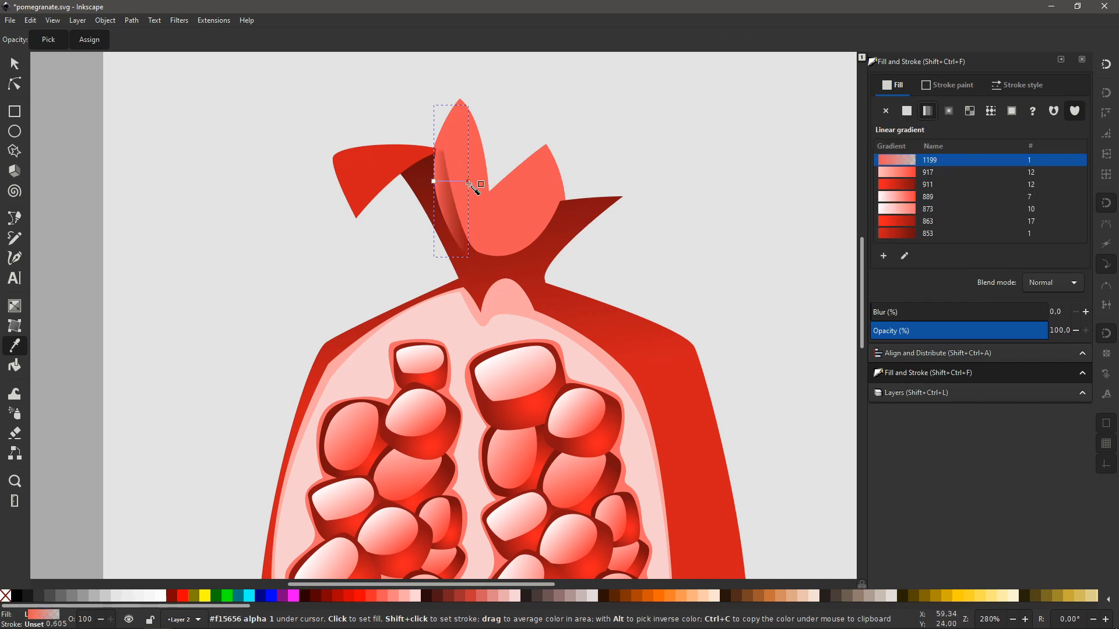
pyautogui.click(906, 111)
pyautogui.moveTo(971, 208); pyautogui.dragTo(952, 218)
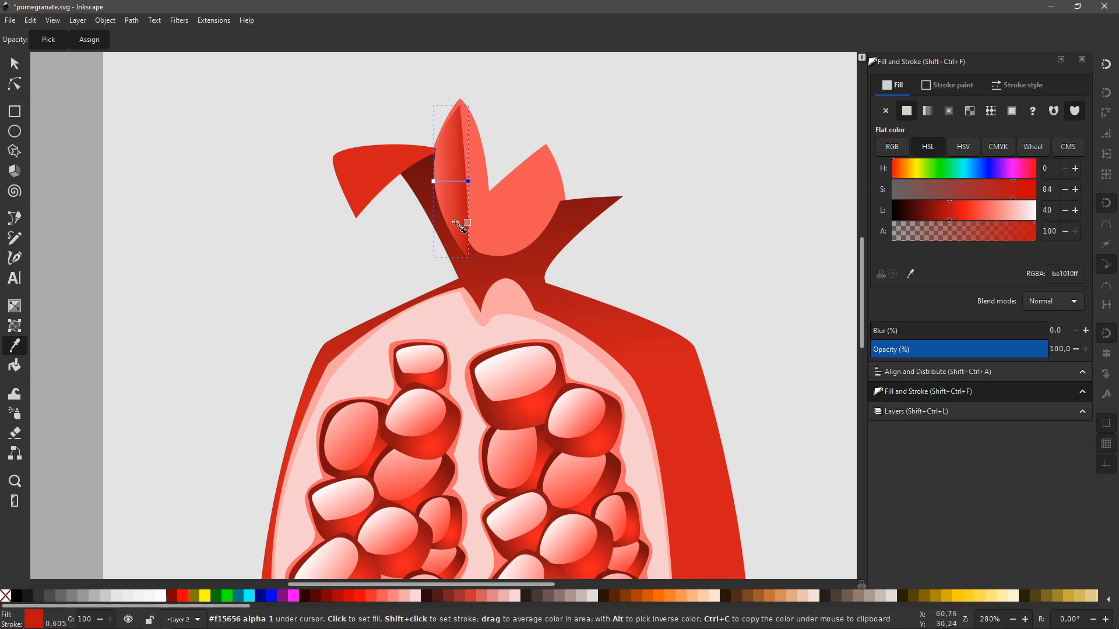
pyautogui.press('s')
pyautogui.click(288, 111)
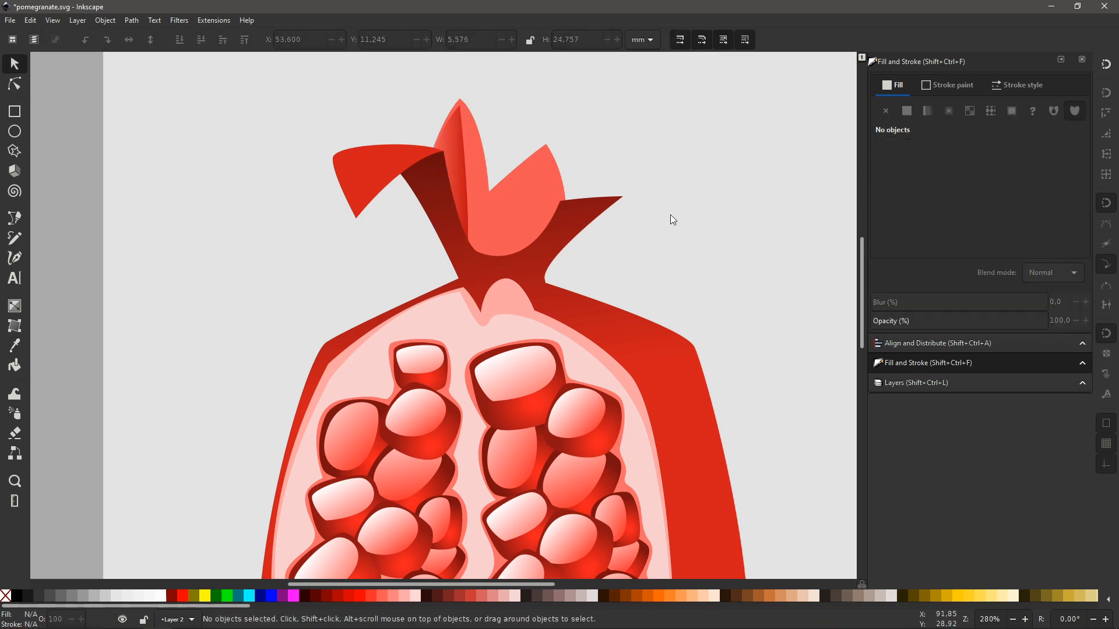
# Rotate the petal's shading shape to meet the petal tip, align it there, and stretch it to about 27 mm high
pyautogui.moveTo(598, 219); pyautogui.dragTo(565, 281)
pyautogui.click(429, 252)
pyautogui.moveTo(430, 253); pyautogui.dragTo(442, 263)
pyautogui.click(442, 263)
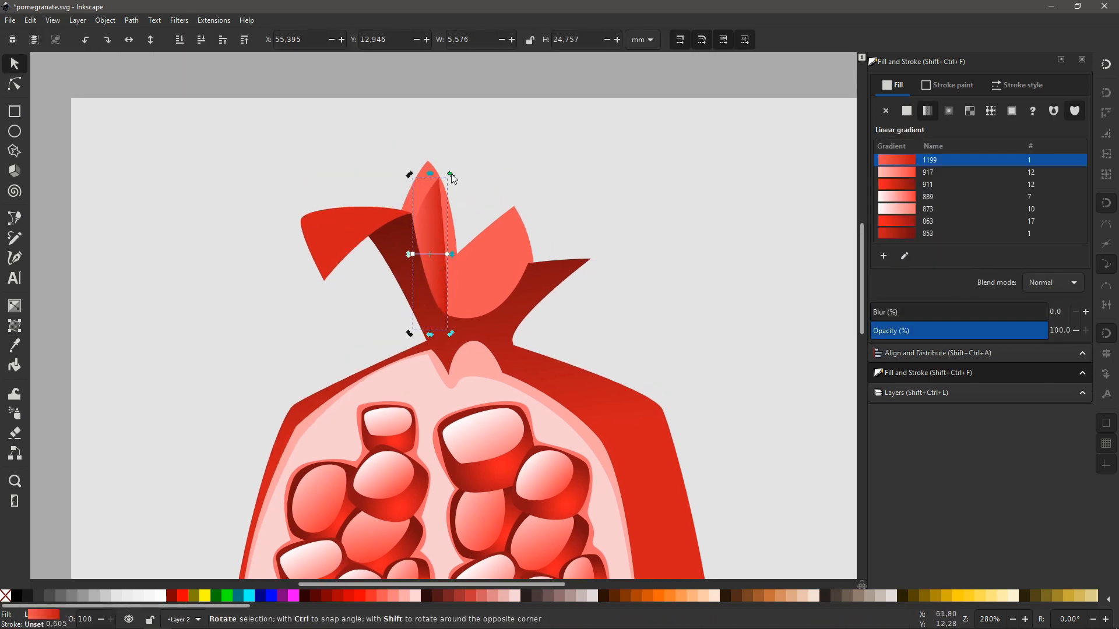
pyautogui.moveTo(450, 176); pyautogui.dragTo(439, 173)
pyautogui.moveTo(424, 226); pyautogui.dragTo(418, 213)
pyautogui.click(428, 325)
pyautogui.click(437, 303)
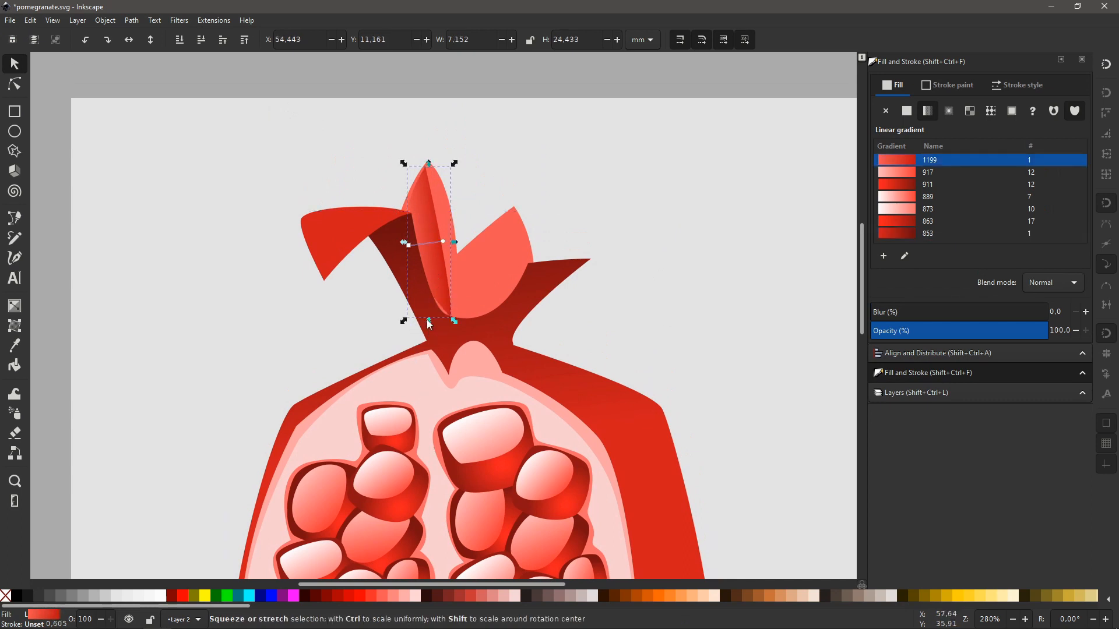
pyautogui.moveTo(430, 321); pyautogui.dragTo(428, 337)
pyautogui.click(647, 179)
# Reshape the pink petals path by moving the valley node between the two petals to the right
pyautogui.click(466, 264)
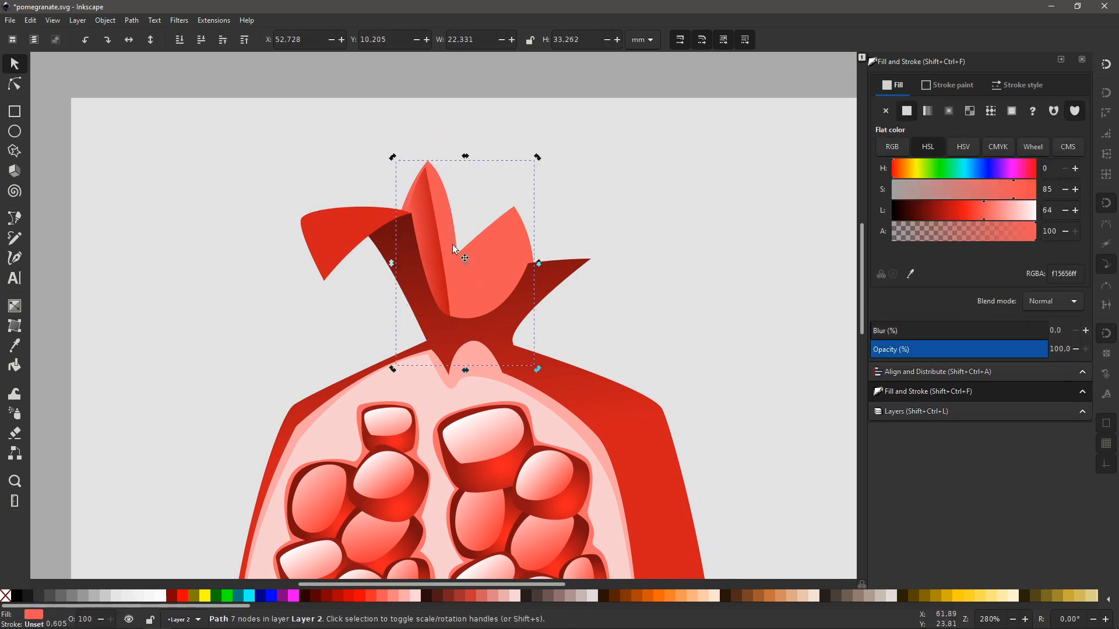
pyautogui.press('n')
pyautogui.click(472, 250)
pyautogui.press('s')
pyautogui.click(647, 238)
# Set the left petal shading's gradient end lightness to 49 and move the gradient's start up to tilt it
pyautogui.press('space')
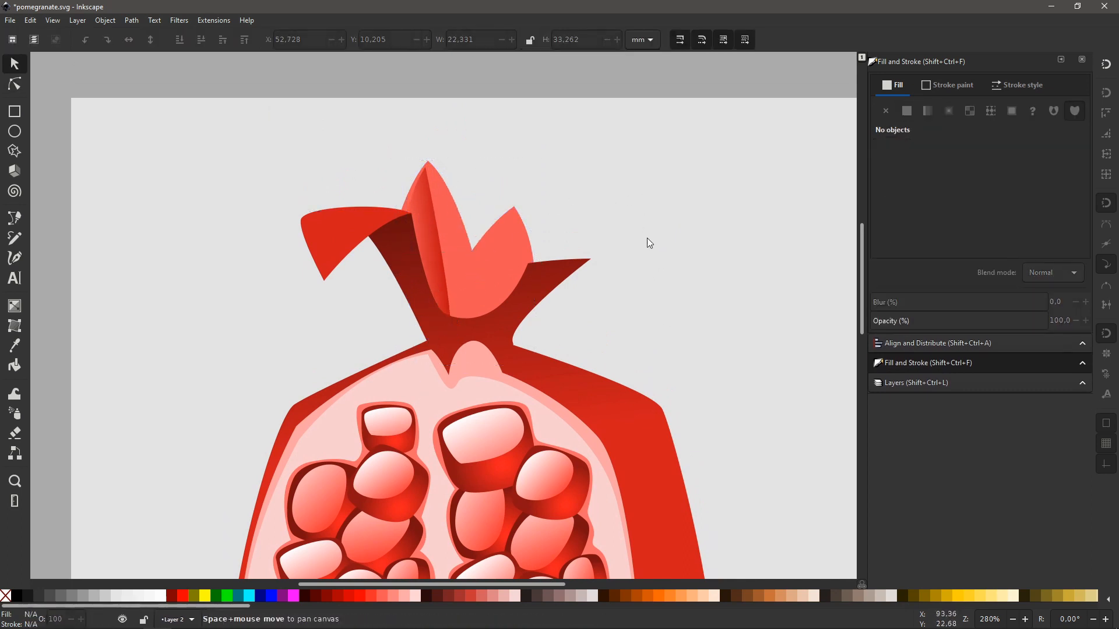
pyautogui.moveTo(646, 238); pyautogui.dragTo(675, 221)
pyautogui.press('-')
pyautogui.press('-')
pyautogui.press('+')
pyautogui.press('+')
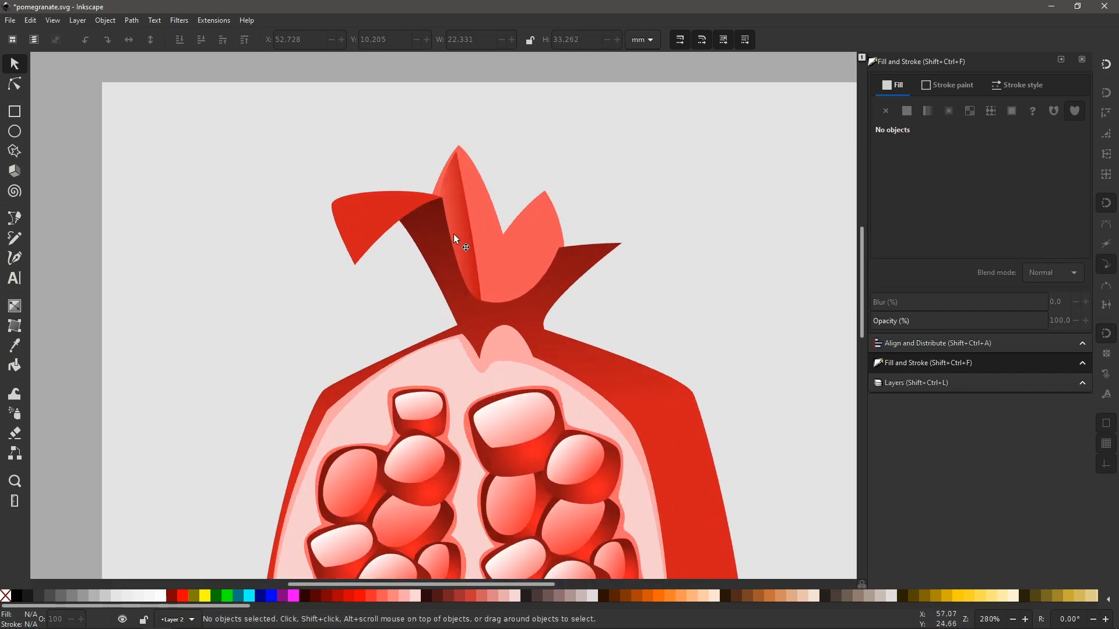
pyautogui.click(457, 234)
pyautogui.click(474, 234)
pyautogui.moveTo(961, 217); pyautogui.dragTo(984, 217)
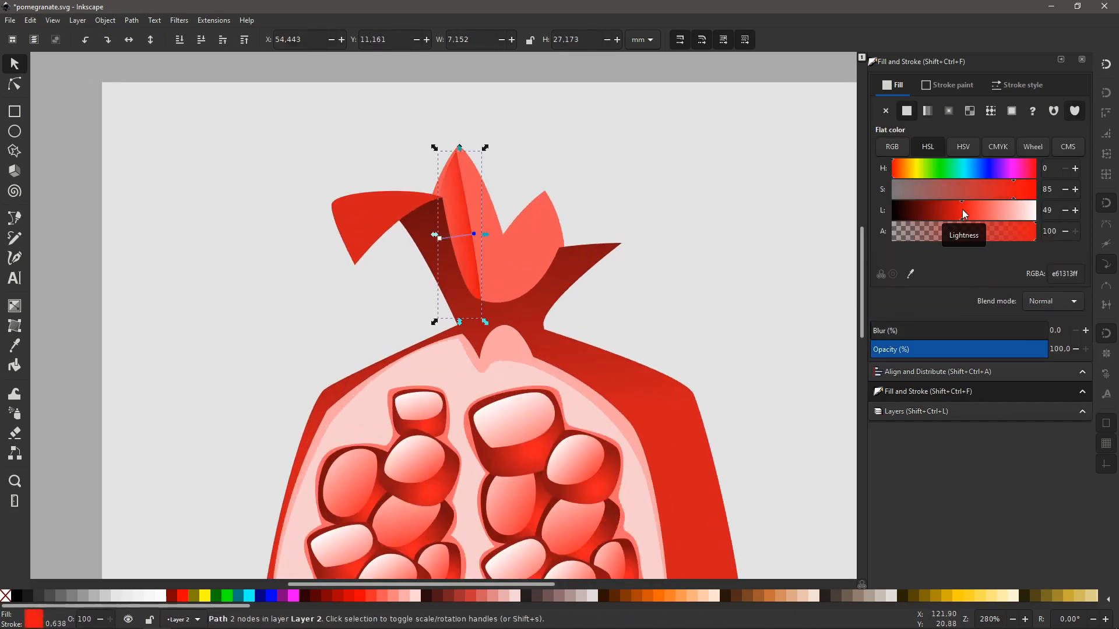
pyautogui.moveTo(439, 238); pyautogui.dragTo(427, 213)
pyautogui.click(636, 183)
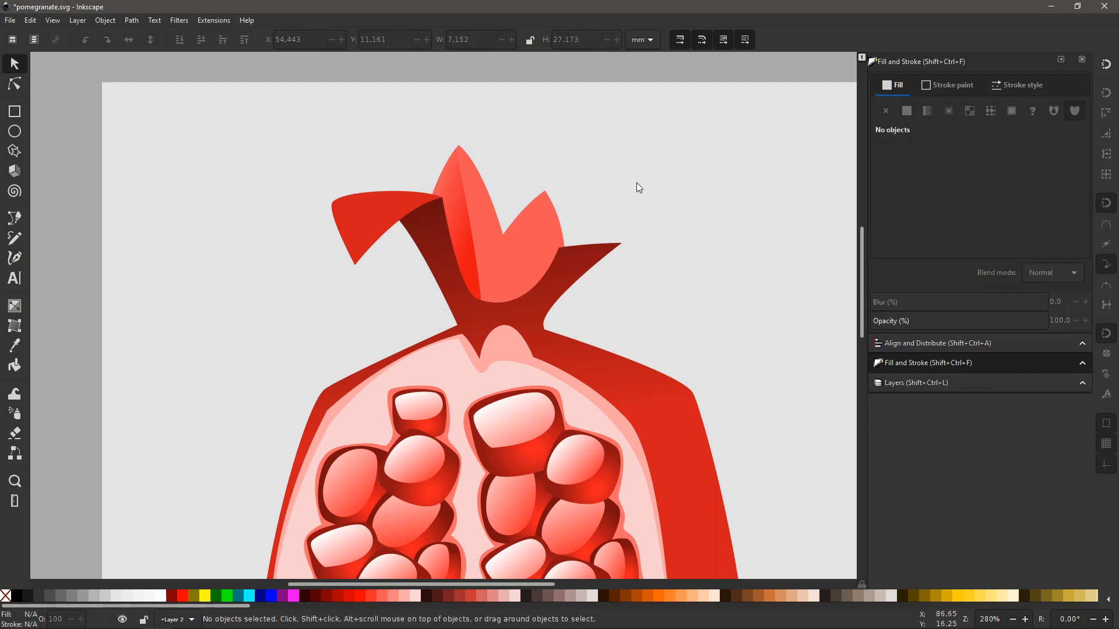
# Draw a closed curved Pen shape over the left half of the right petal, about 10 mm wide and 23 mm high
pyautogui.press('b')
pyautogui.click(544, 200)
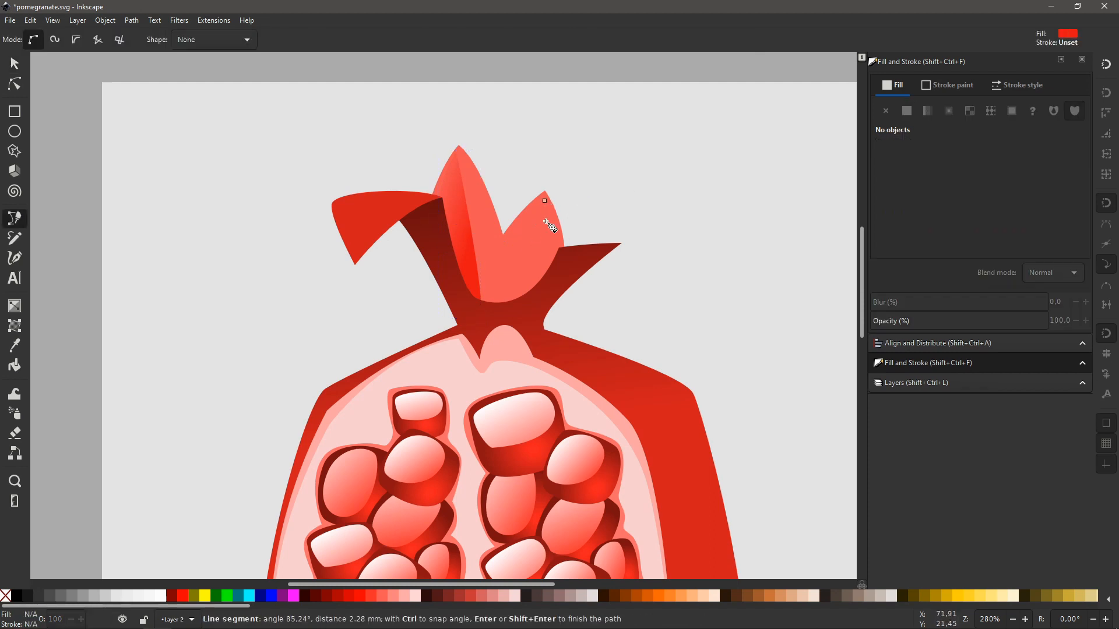
pyautogui.moveTo(498, 339); pyautogui.dragTo(488, 330)
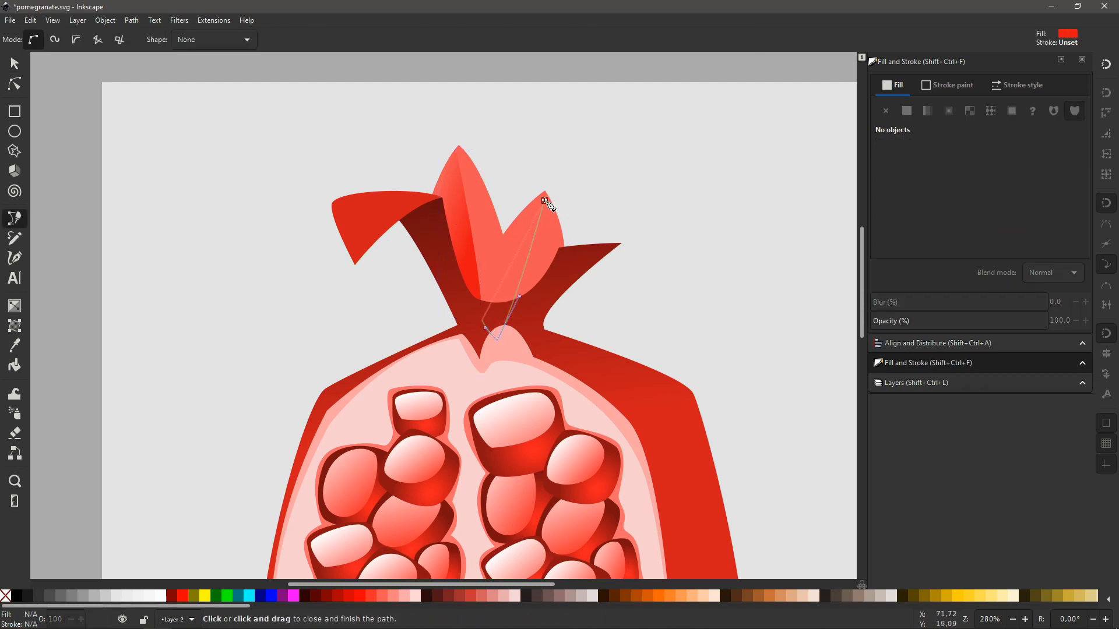
pyautogui.moveTo(544, 200); pyautogui.dragTo(607, 174)
pyautogui.press('s')
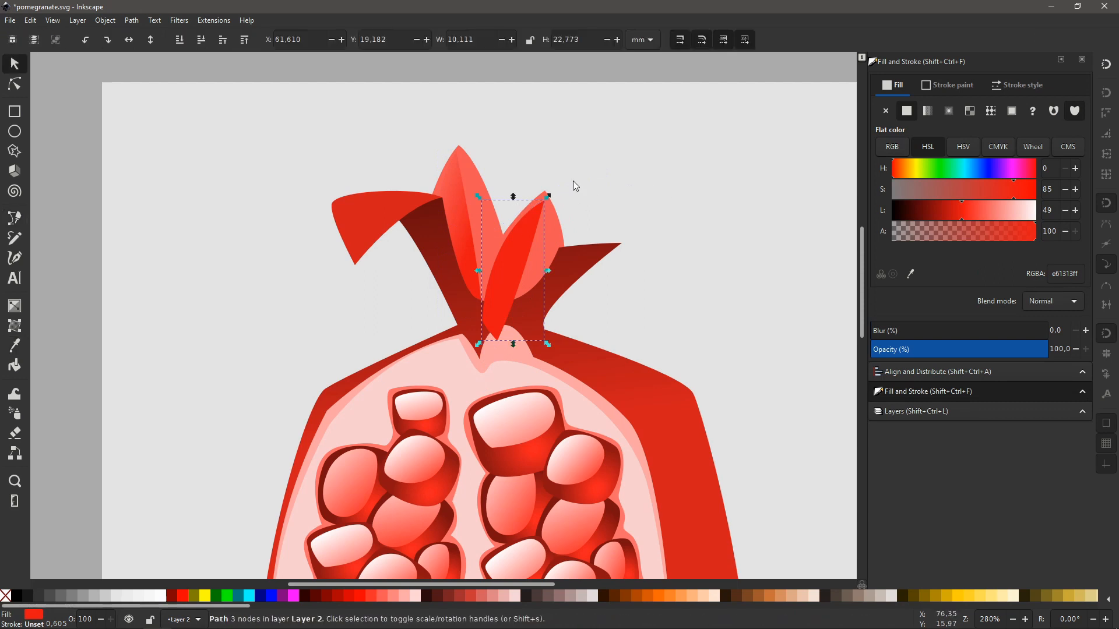
# Fill the right petal's shading shape with linear gradient 1199, tilt the gradient, and lower the shape behind the bag's neck
pyautogui.click(927, 110)
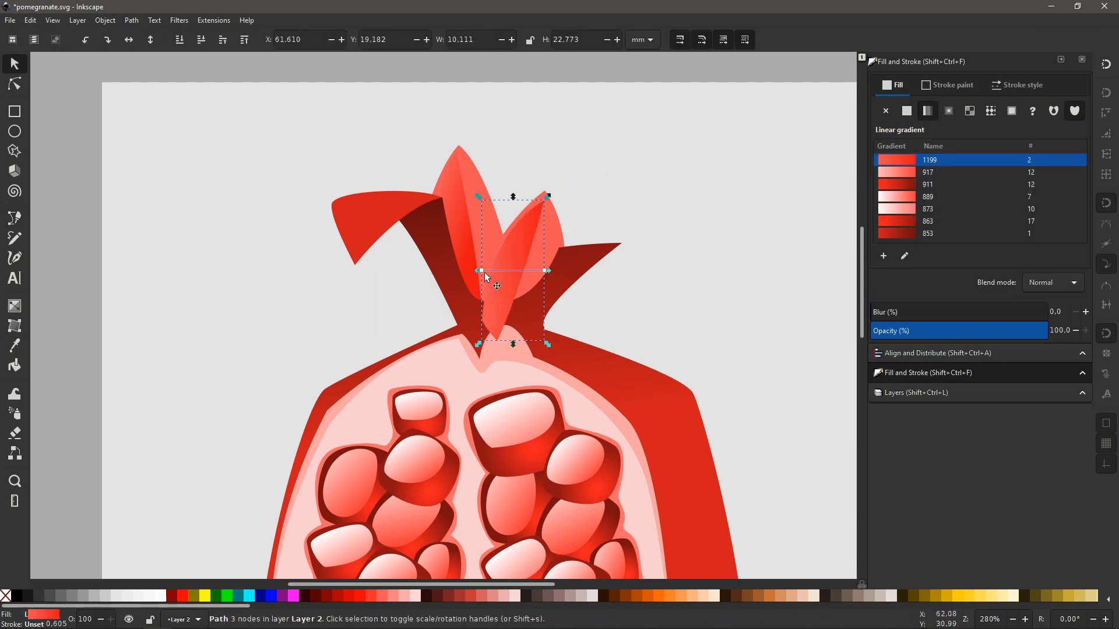
pyautogui.moveTo(482, 270); pyautogui.dragTo(497, 230)
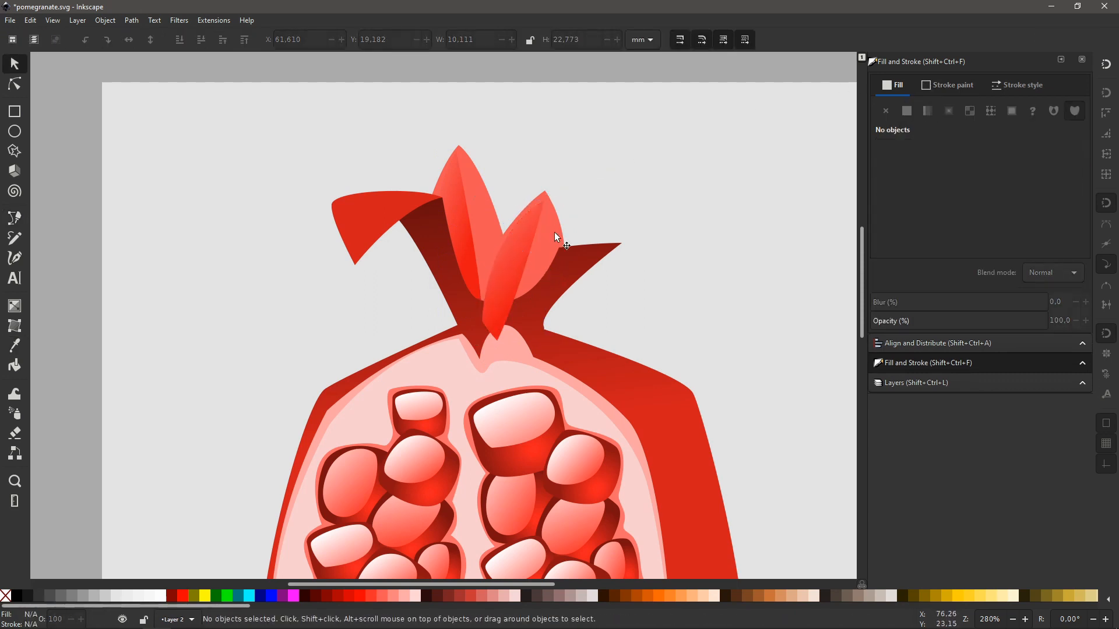
pyautogui.click(640, 179)
# Apply a linear gradient to the folded flap at the bag's top left and set its end colour's alpha to 100
pyautogui.press('-')
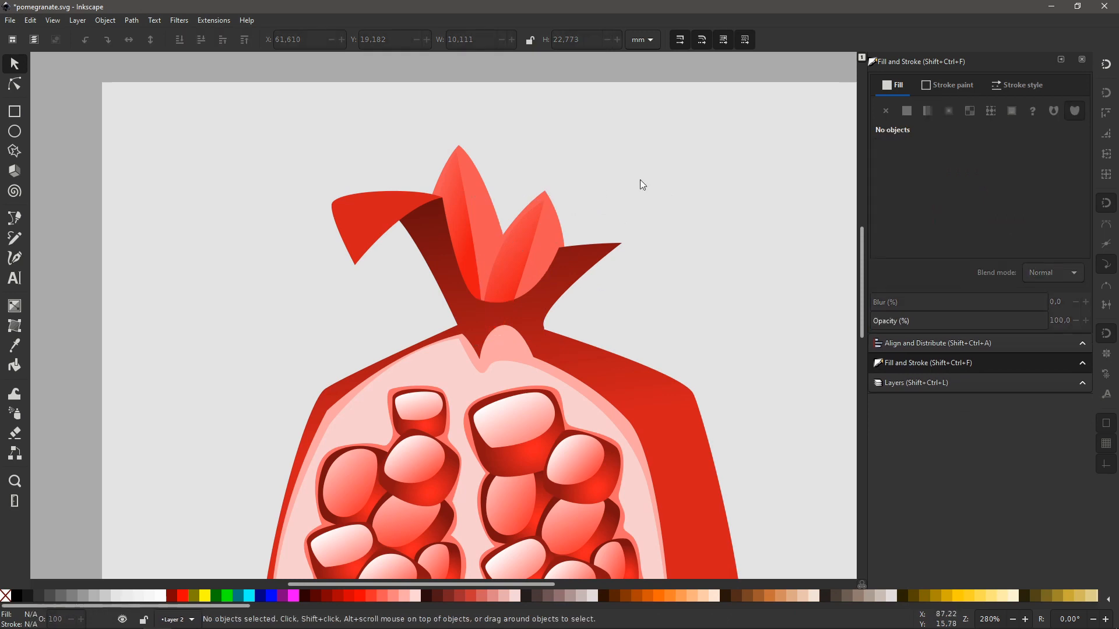
pyautogui.scroll(-3, 628, 172)
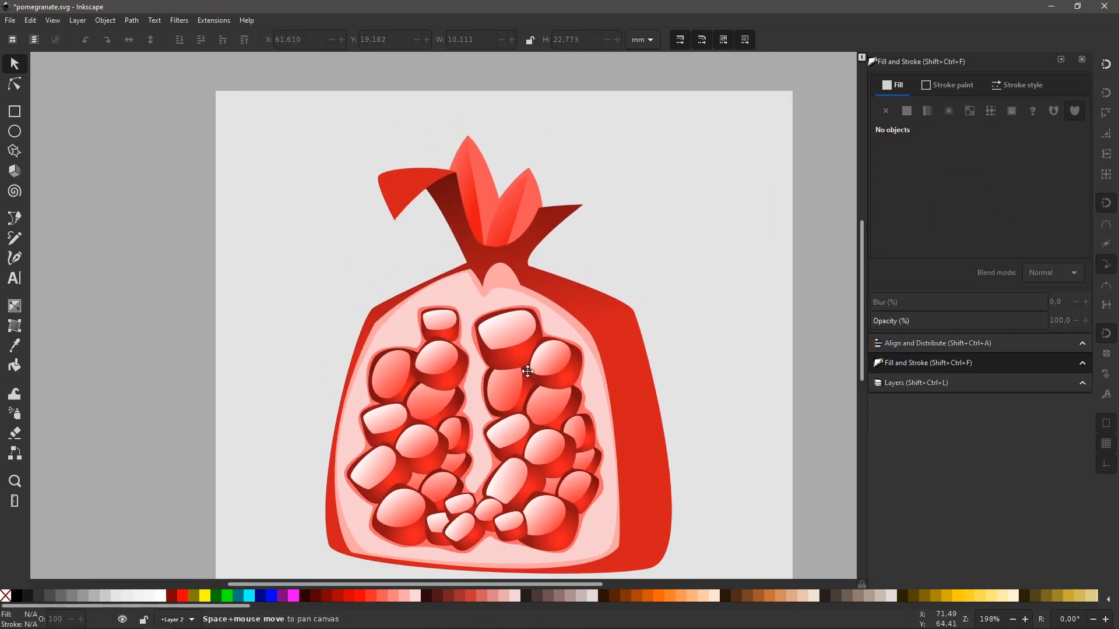
pyautogui.press('+')
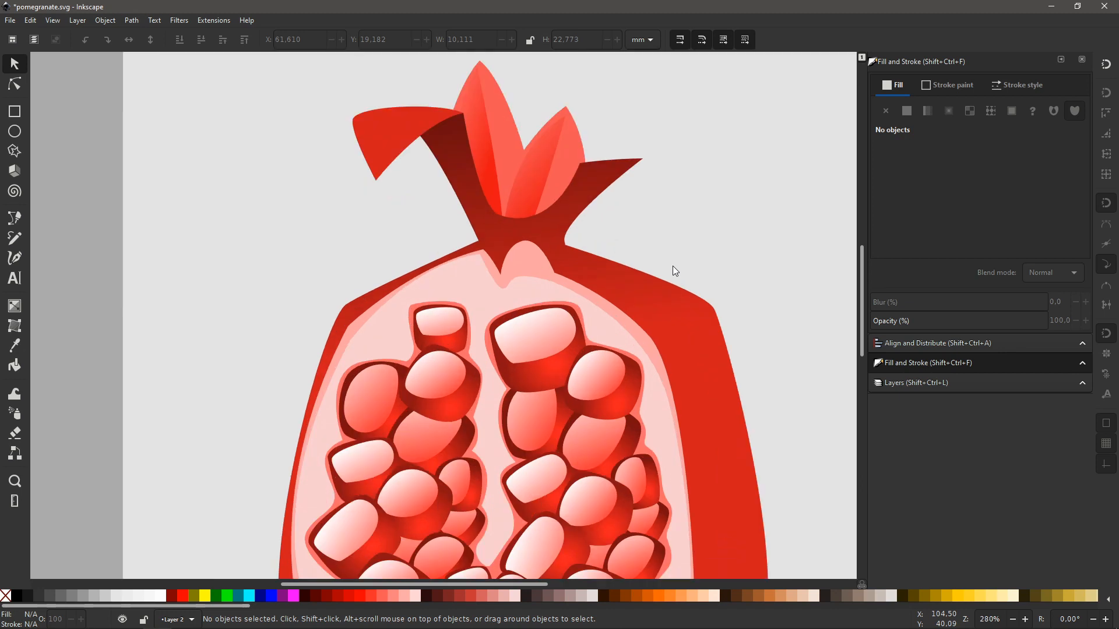
pyautogui.press('space')
pyautogui.moveTo(499, 258); pyautogui.dragTo(513, 330)
pyautogui.click(400, 192)
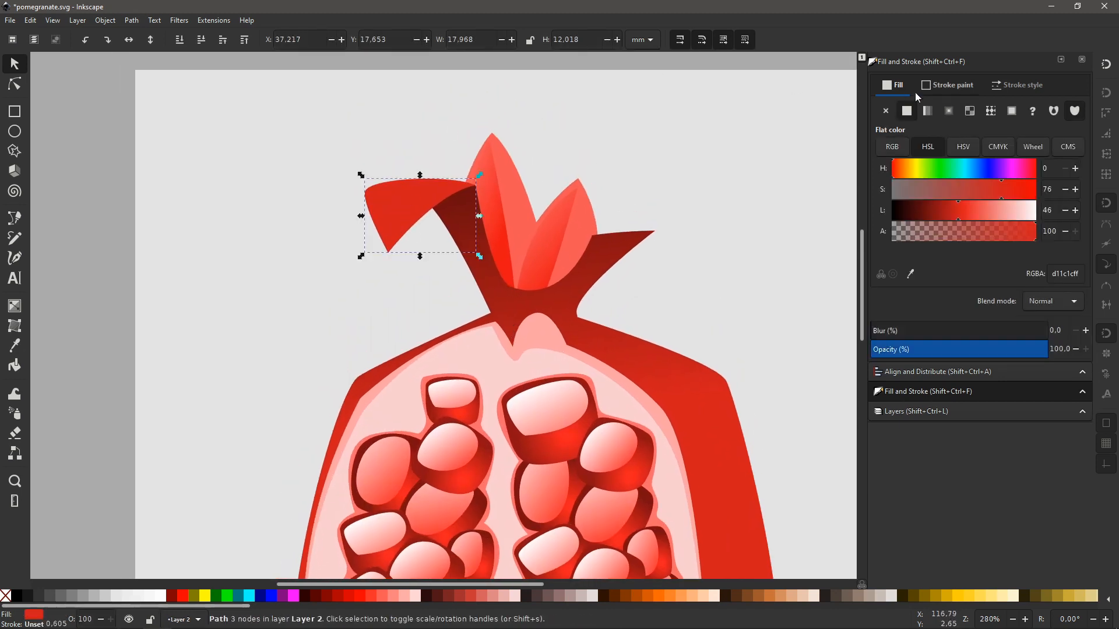
pyautogui.click(927, 111)
pyautogui.click(477, 216)
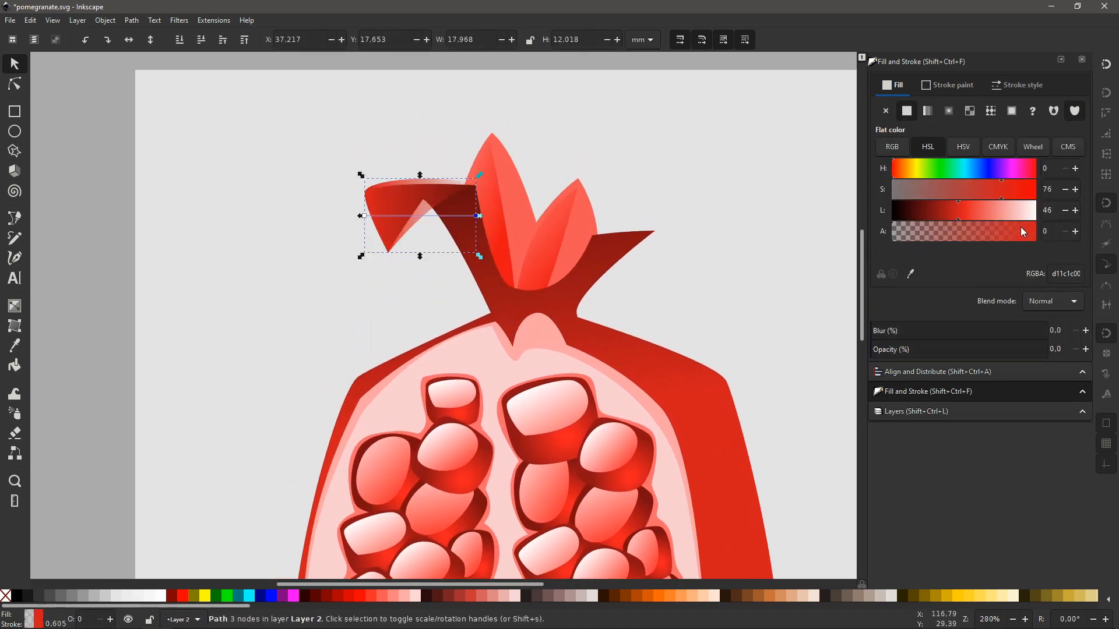
pyautogui.moveTo(1024, 232); pyautogui.dragTo(1040, 232)
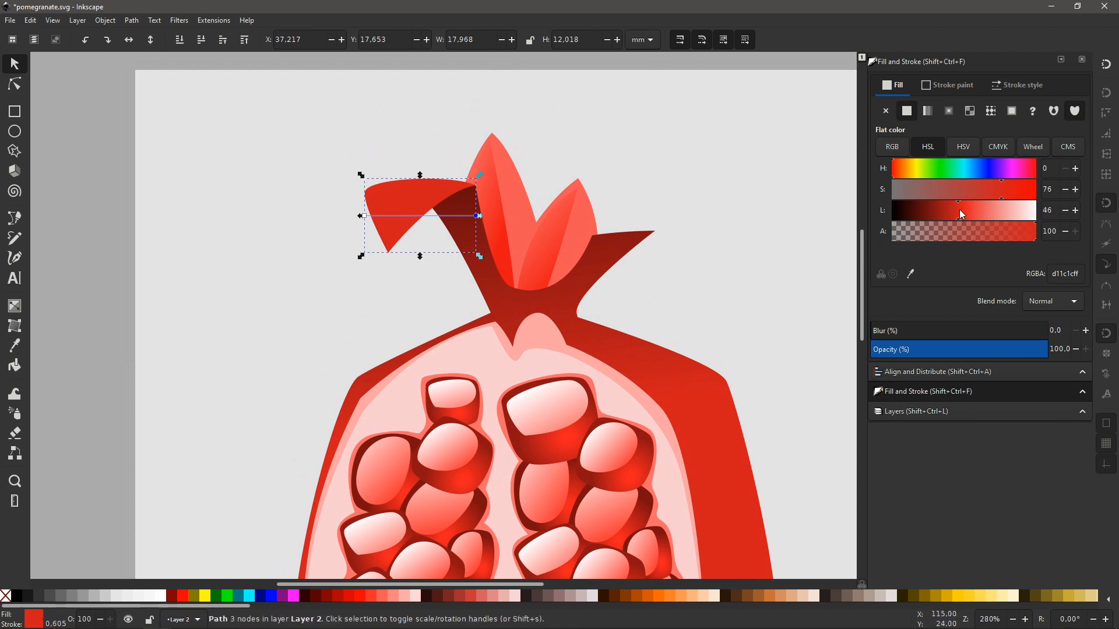
# Set the flap gradient's end lightness to 65 and run the gradient from the flap's upper edge to its lower tip
pyautogui.moveTo(959, 211); pyautogui.dragTo(984, 211)
pyautogui.click(364, 216)
pyautogui.moveTo(365, 216); pyautogui.dragTo(414, 175)
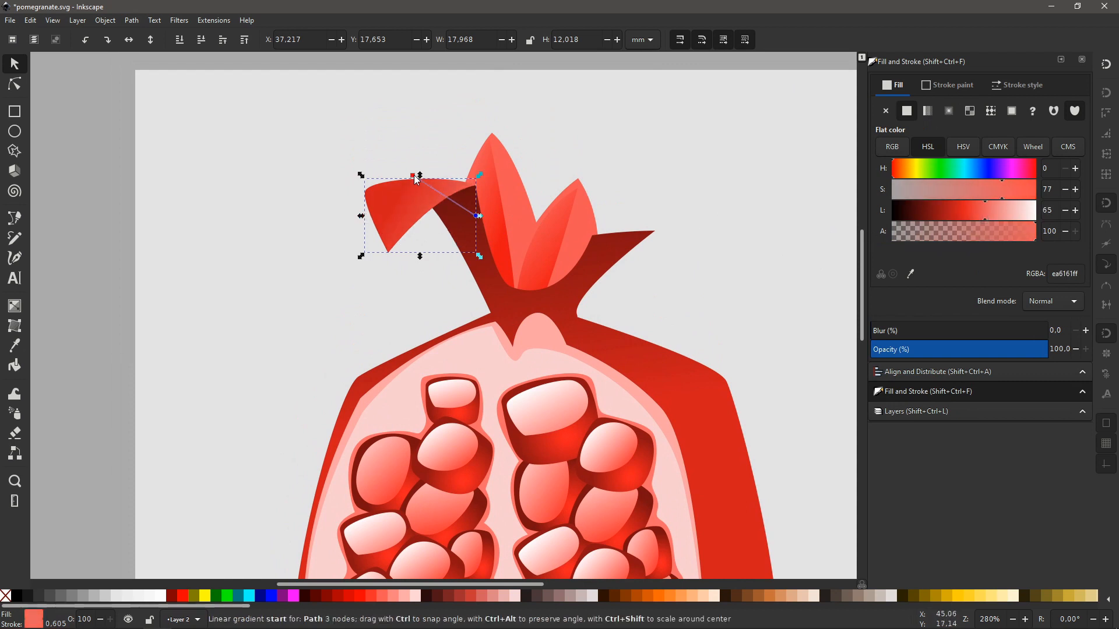
pyautogui.moveTo(479, 216); pyautogui.dragTo(388, 258)
pyautogui.moveTo(984, 211); pyautogui.dragTo(1019, 190)
pyautogui.click(744, 145)
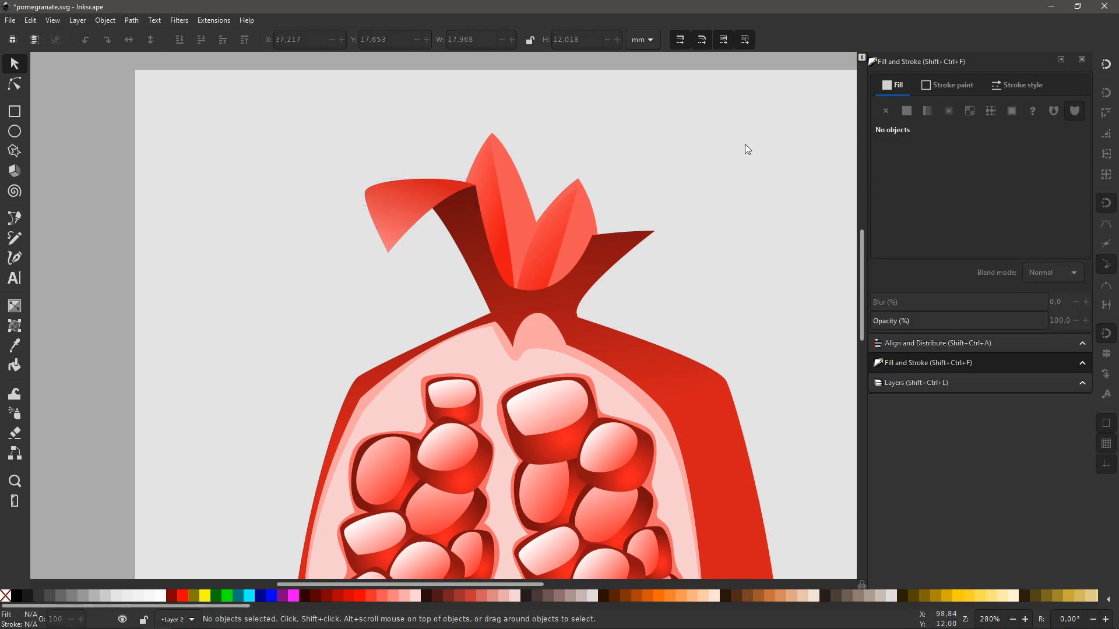
# Duplicate the red bag body and raise the copy to the top of the stack
pyautogui.press('-')
pyautogui.press('-')
pyautogui.press('space')
pyautogui.moveTo(568, 428); pyautogui.dragTo(575, 350)
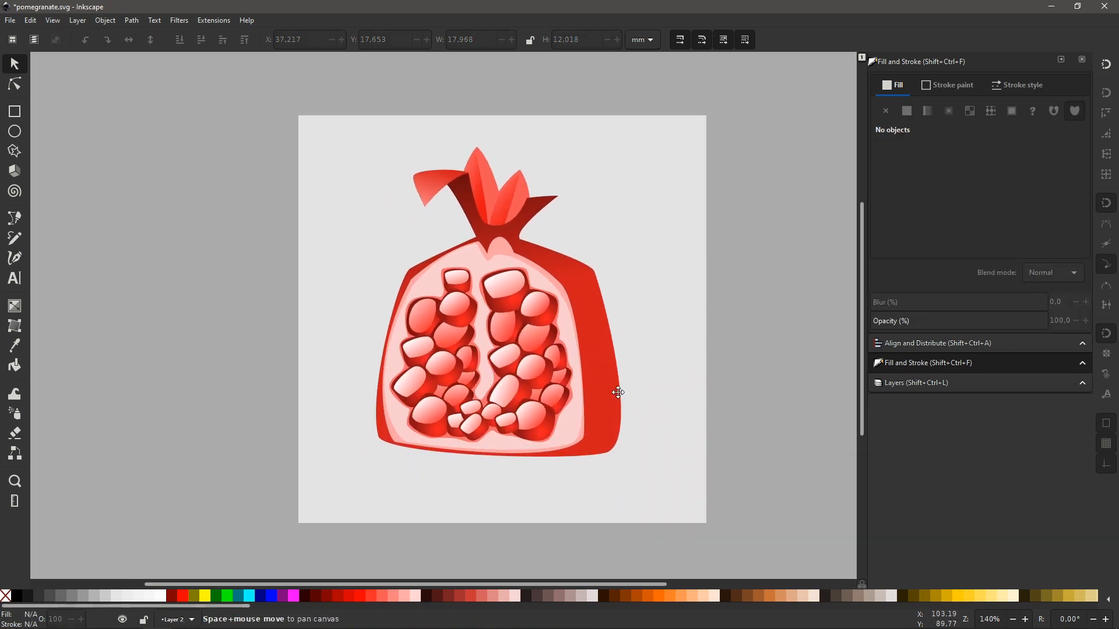
pyautogui.press('+')
pyautogui.press('space')
pyautogui.moveTo(661, 436); pyautogui.dragTo(638, 407)
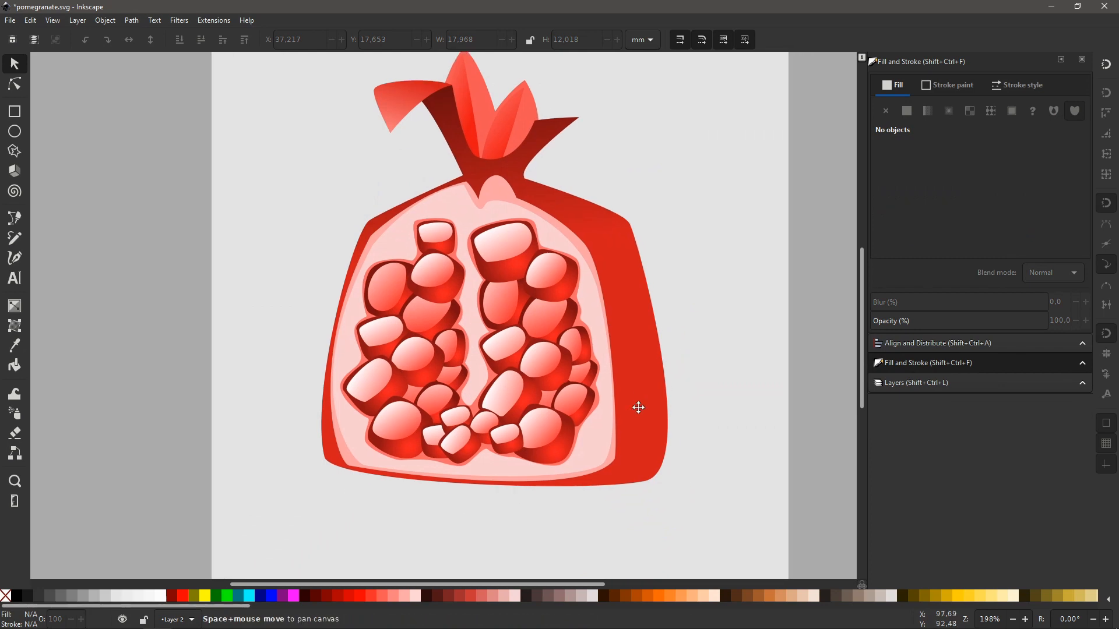
pyautogui.click(645, 347)
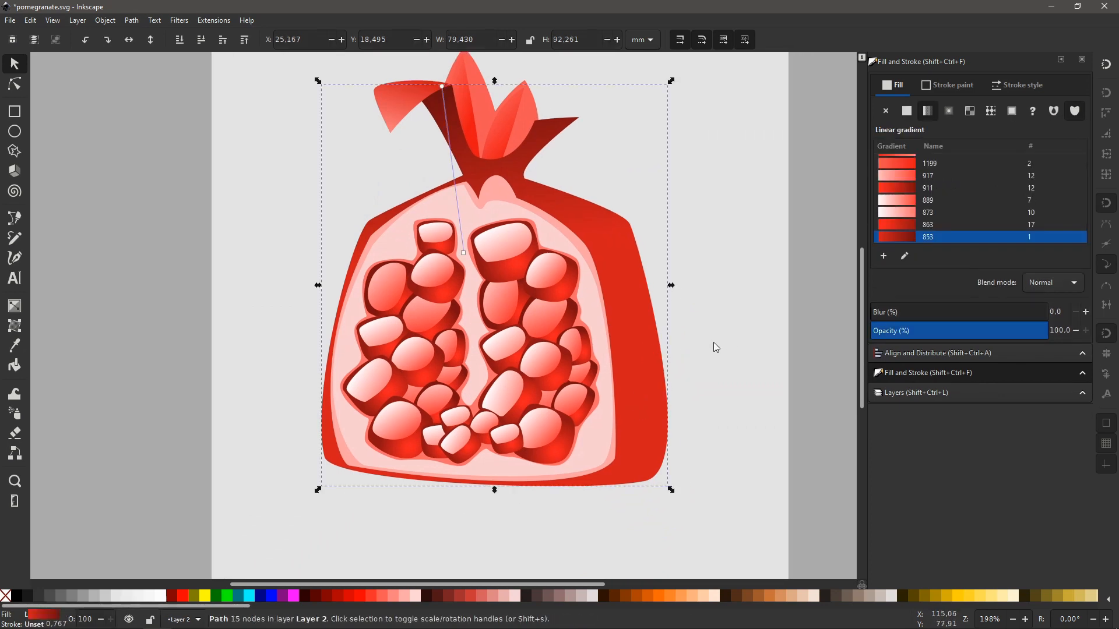
pyautogui.press('Home')
pyautogui.click(162, 274)
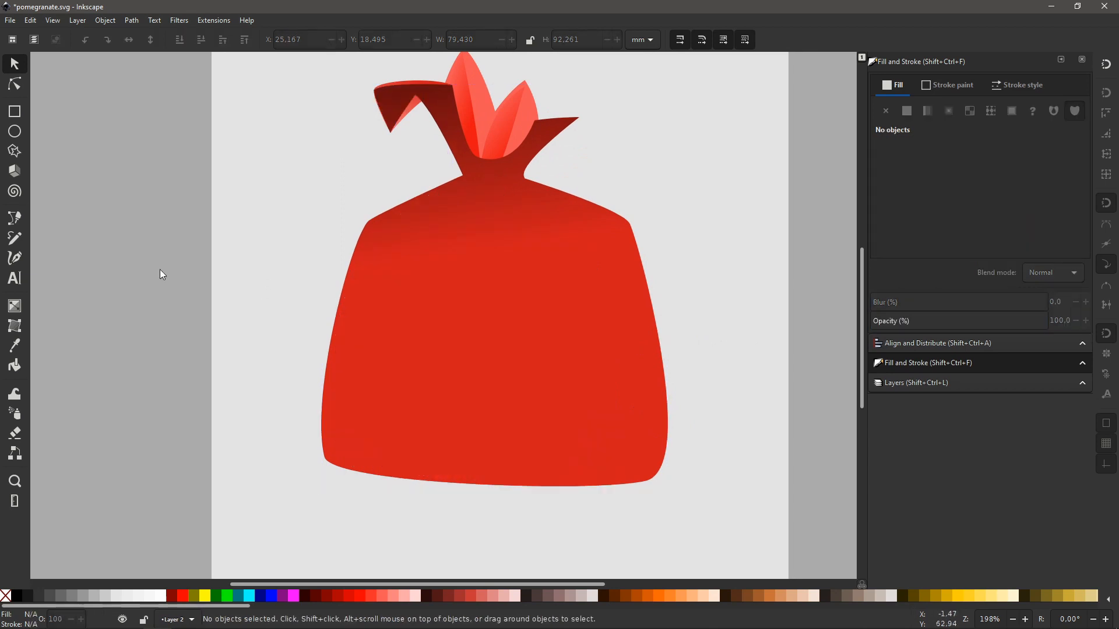
# Draw a closed Pen shape wider than the bag over its upper part, with a curved lower edge crossing the bag
pyautogui.press('b')
pyautogui.click(314, 345)
pyautogui.moveTo(682, 345); pyautogui.dragTo(711, 186)
pyautogui.scroll(3, 708, 181)
pyautogui.click(675, 122)
pyautogui.click(317, 112)
pyautogui.click(314, 415)
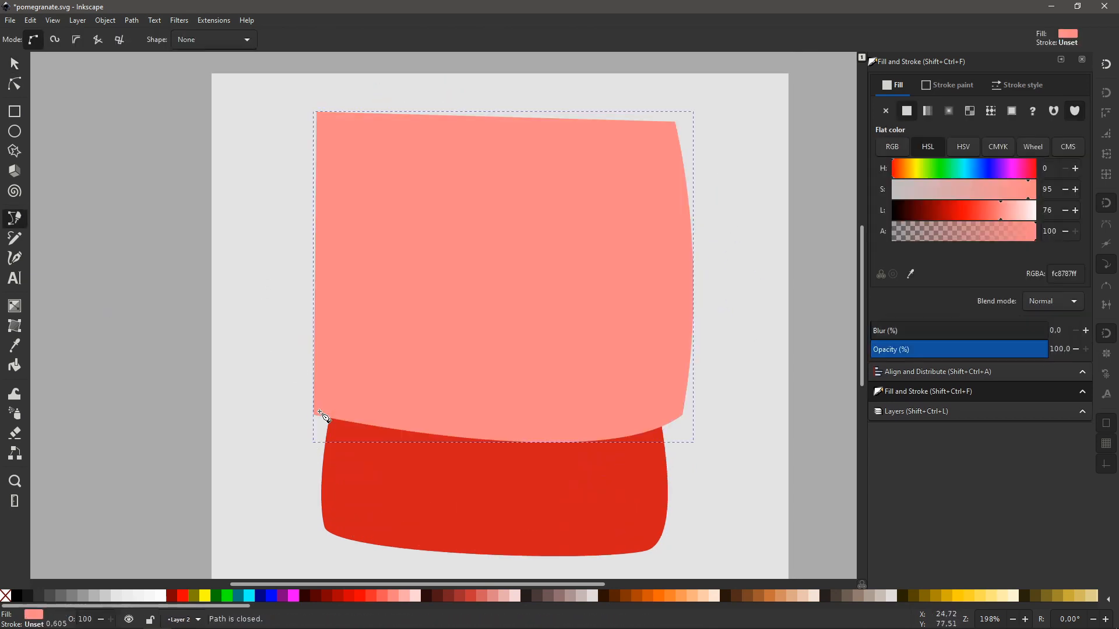
# Subtract the pink shape from the bag body copy, keeping only the curved lower band
pyautogui.press('s')
pyautogui.keyDown('shift'); pyautogui.click(541, 504); pyautogui.keyUp('shift')
pyautogui.hotkey('ctrl', '-')
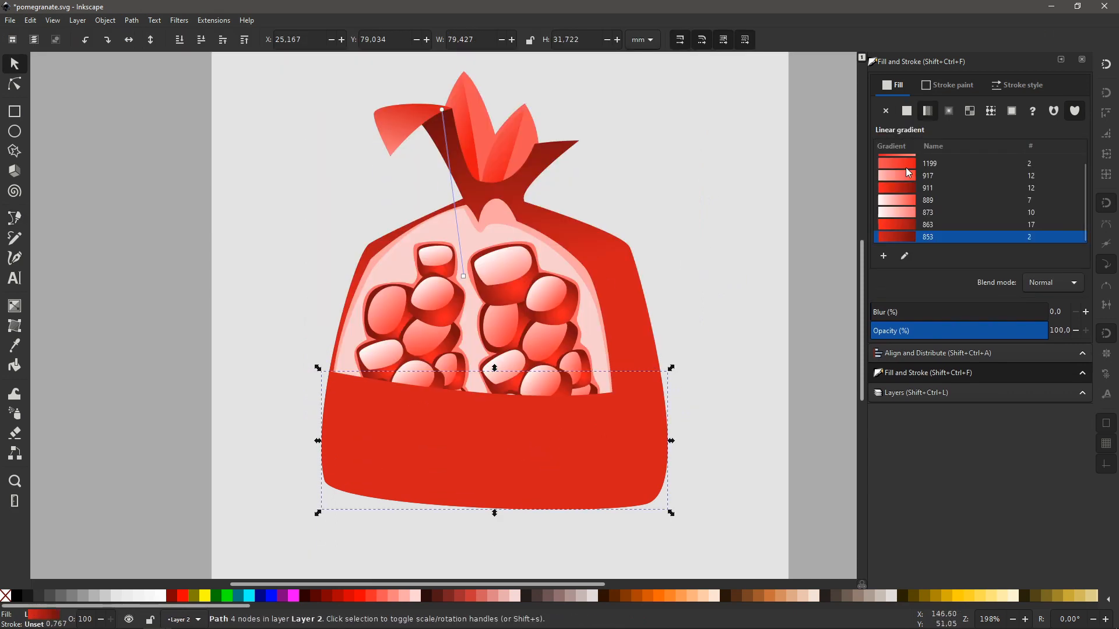
# Run the lower band's gradient vertically, from dark red at the bag's base to bright red near the band's upper edge
pyautogui.moveTo(441, 109); pyautogui.dragTo(462, 509)
pyautogui.moveTo(463, 277); pyautogui.dragTo(463, 404)
pyautogui.press('Escape')
# Lower the gradient band in the stack until it lies behind the seeds and the bag's light front
pyautogui.click(617, 442)
pyautogui.press('pagedown')
pyautogui.press('pagedown')
pyautogui.press('pagedown')
pyautogui.press('pagedown')
pyautogui.press('pagedown')
pyautogui.press('pagedown')
pyautogui.press('pagedown')
pyautogui.press('pagedown')
pyautogui.press('pagedown')
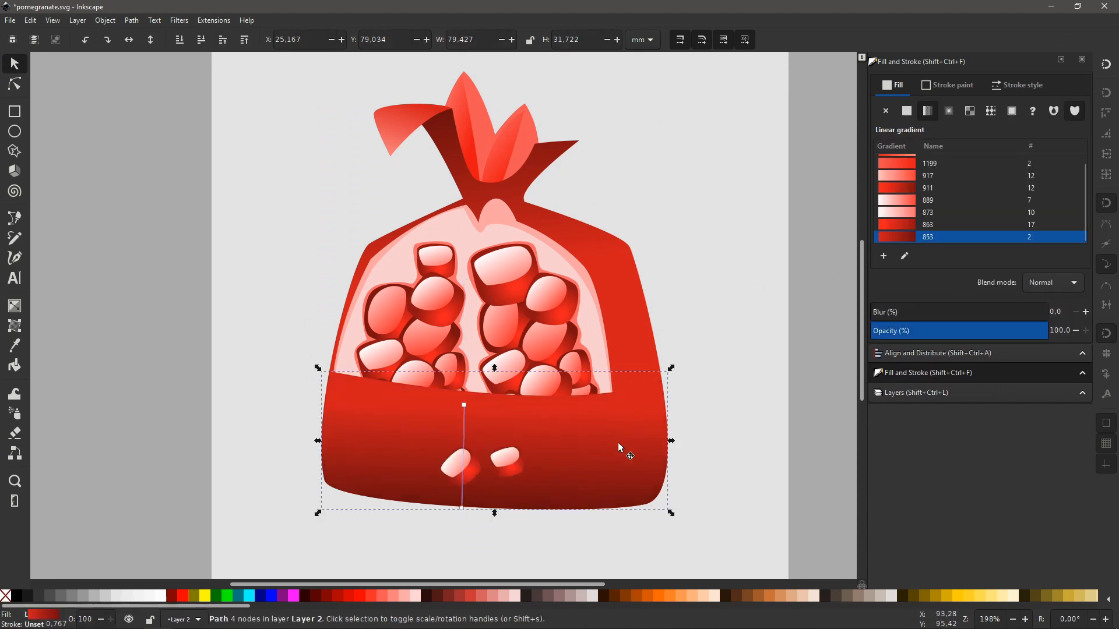
pyautogui.press('pagedown')
pyautogui.press('pagedown')
pyautogui.press('pagedown')
pyautogui.press('pagedown')
pyautogui.press('pagedown')
pyautogui.press('pagedown')
pyautogui.press('pagedown')
pyautogui.press('pagedown')
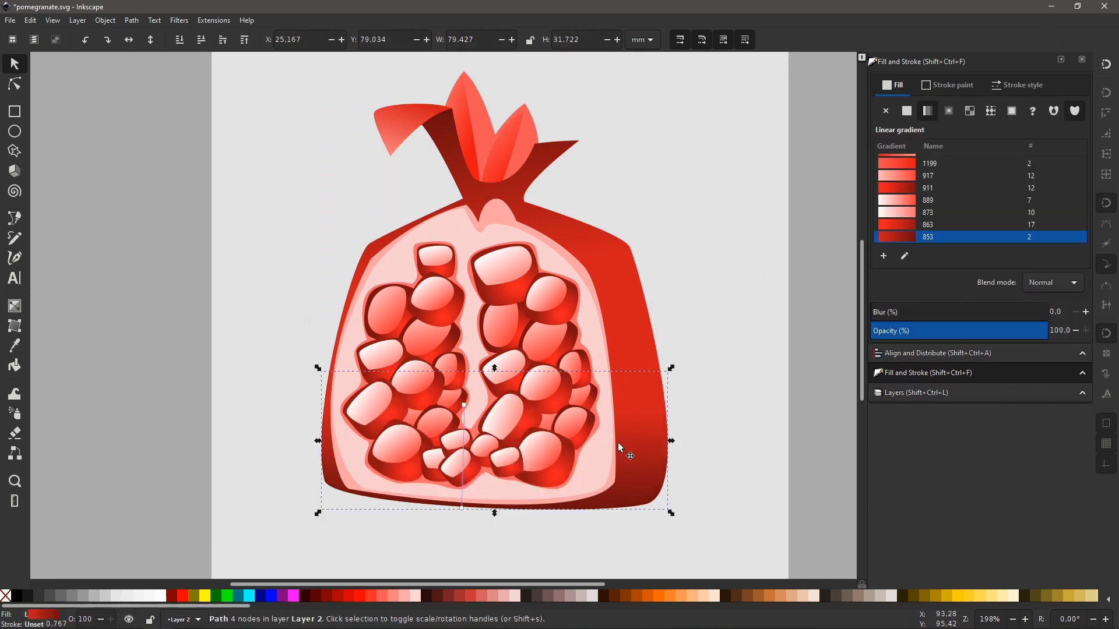
pyautogui.click(470, 354)
pyautogui.click(698, 318)
# Draw a small closed Pen shape with a rounded head and narrow stem in the empty area above the bag's right shoulder
pyautogui.press('-')
pyautogui.press('space')
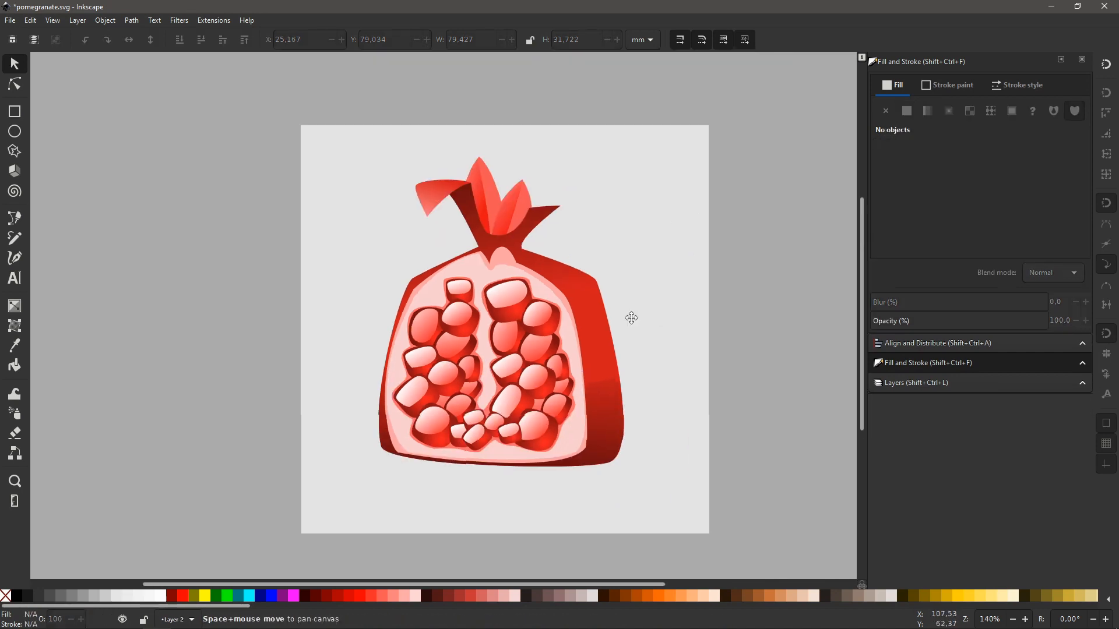
pyautogui.moveTo(631, 318); pyautogui.dragTo(628, 311)
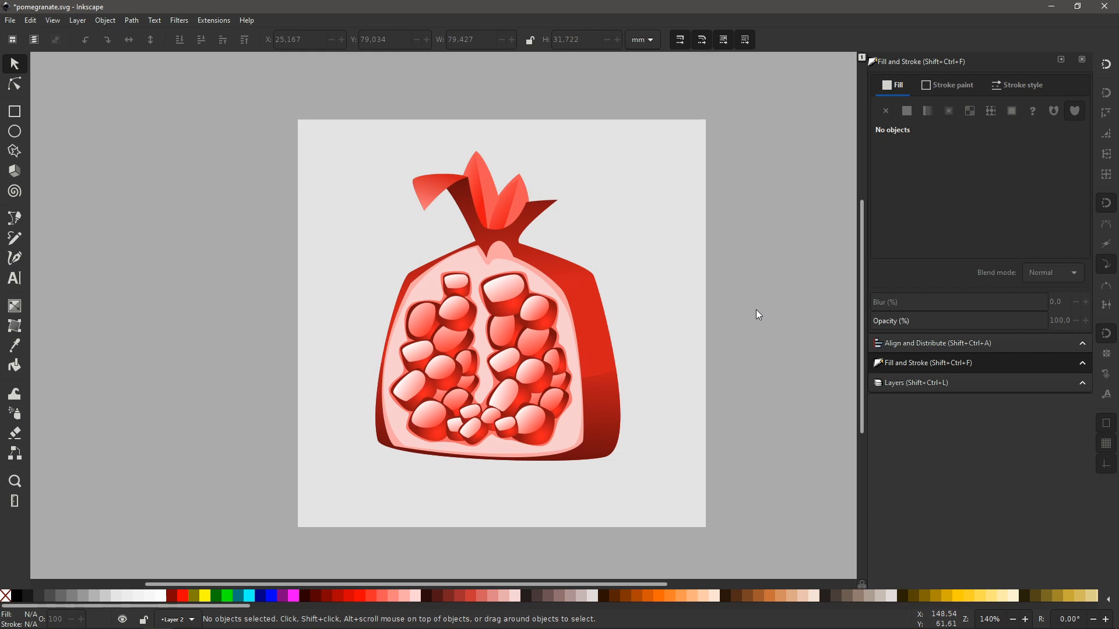
pyautogui.press('+')
pyautogui.press('space')
pyautogui.moveTo(590, 207); pyautogui.dragTo(503, 291)
pyautogui.press('+')
pyautogui.press('space')
pyautogui.press('b')
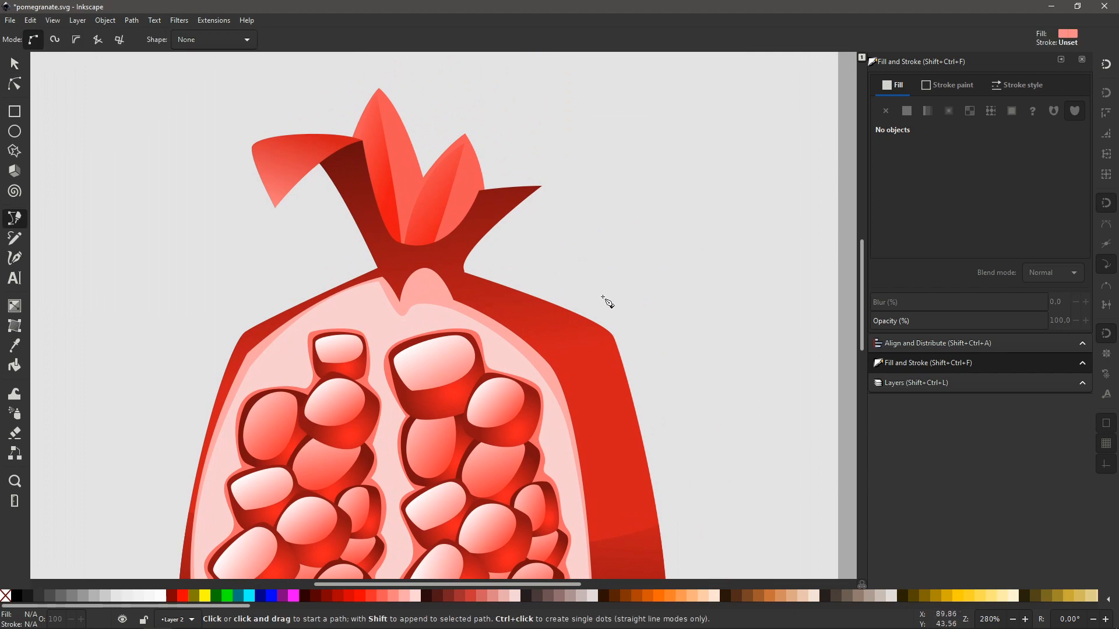
pyautogui.click(612, 260)
pyautogui.moveTo(601, 194); pyautogui.dragTo(613, 212)
pyautogui.click(612, 260)
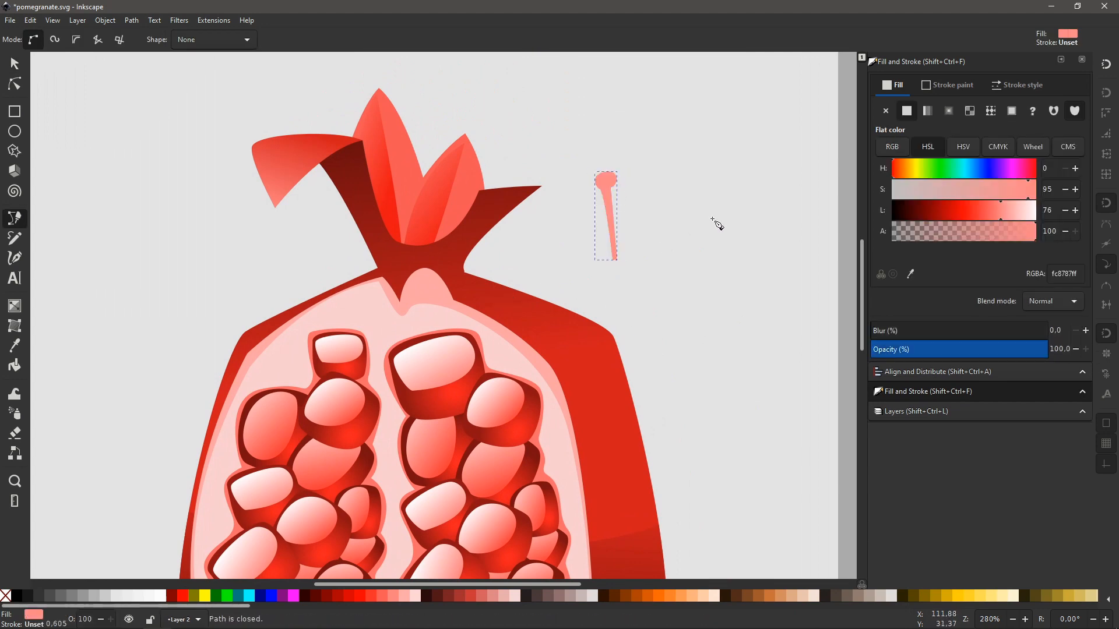
# Fill the small pin-shaped path with a linear gradient running from its rounded head down to the stem tip
pyautogui.press('s')
pyautogui.click(926, 109)
pyautogui.click(904, 170)
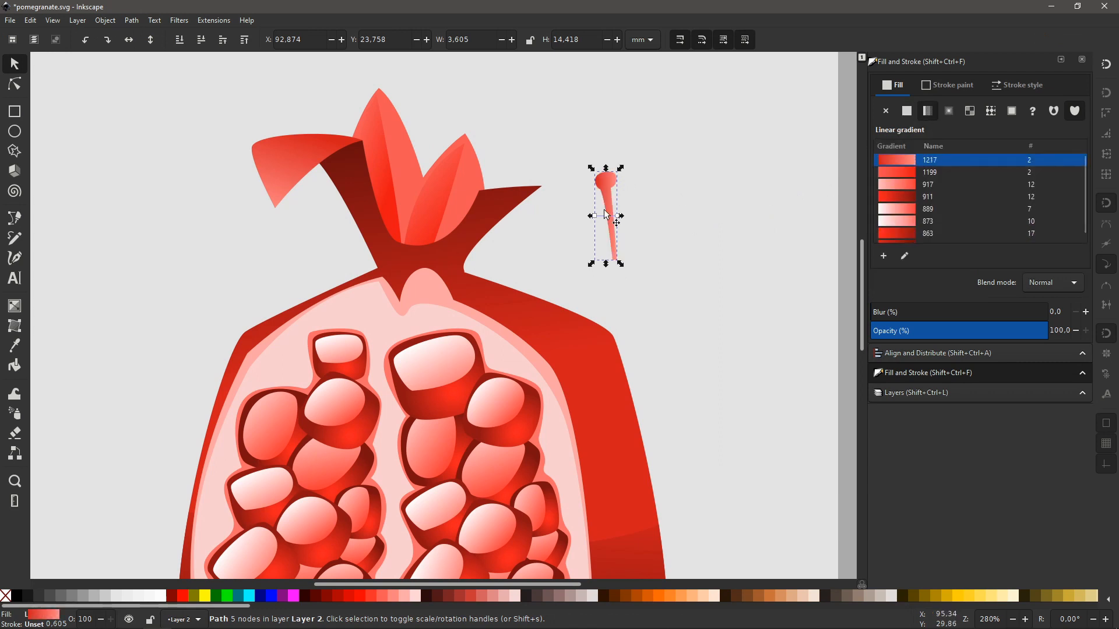
pyautogui.moveTo(595, 215); pyautogui.dragTo(615, 264)
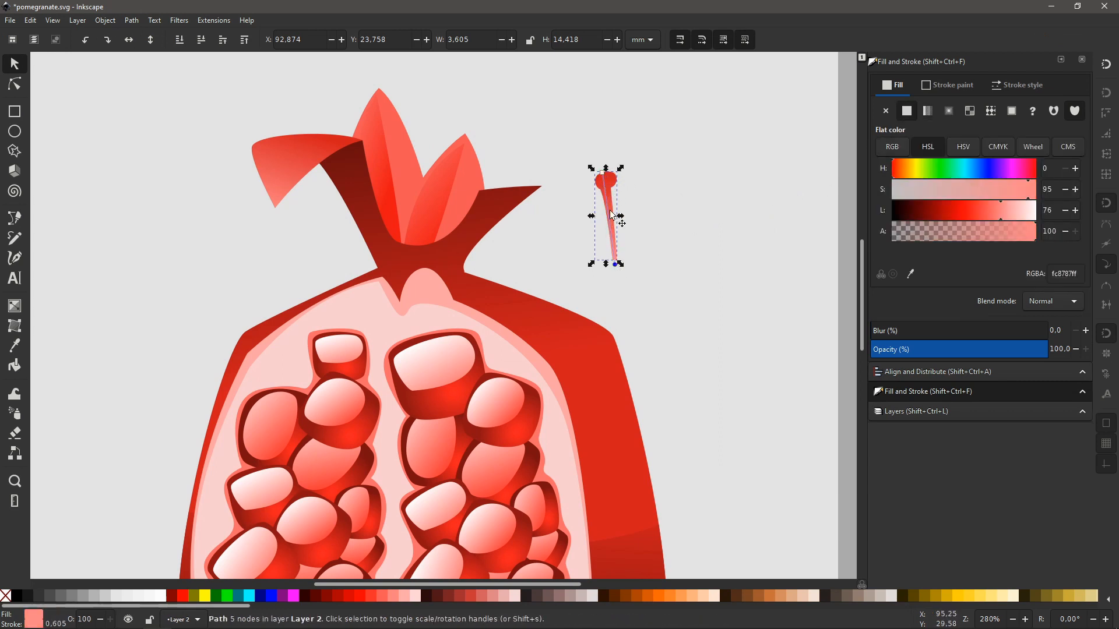
# Recolour the pin shape's gradient from light orange ffce67 at the head to bright red f50606 at the stem tip
pyautogui.click(603, 175)
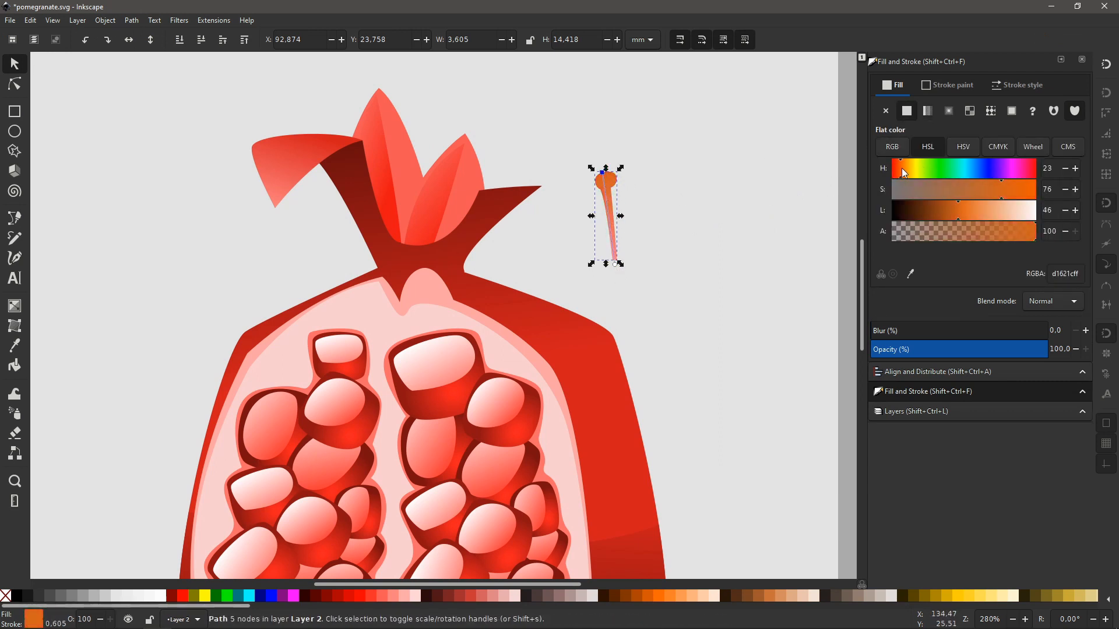
pyautogui.click(977, 209)
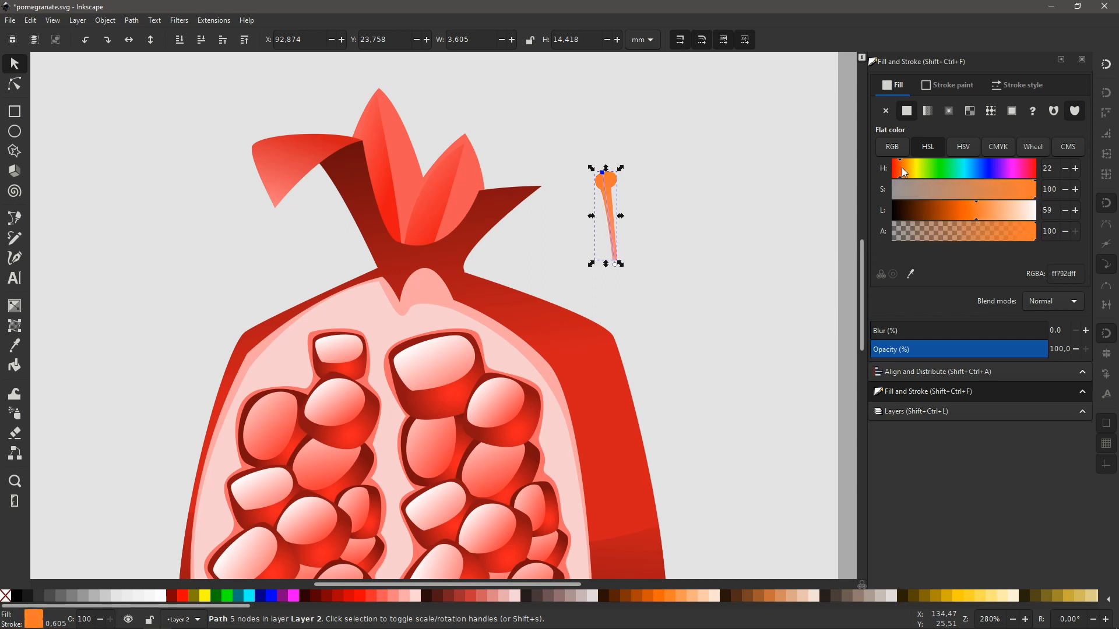
pyautogui.moveTo(901, 167); pyautogui.dragTo(905, 167)
pyautogui.click(615, 264)
pyautogui.moveTo(995, 213); pyautogui.dragTo(962, 225)
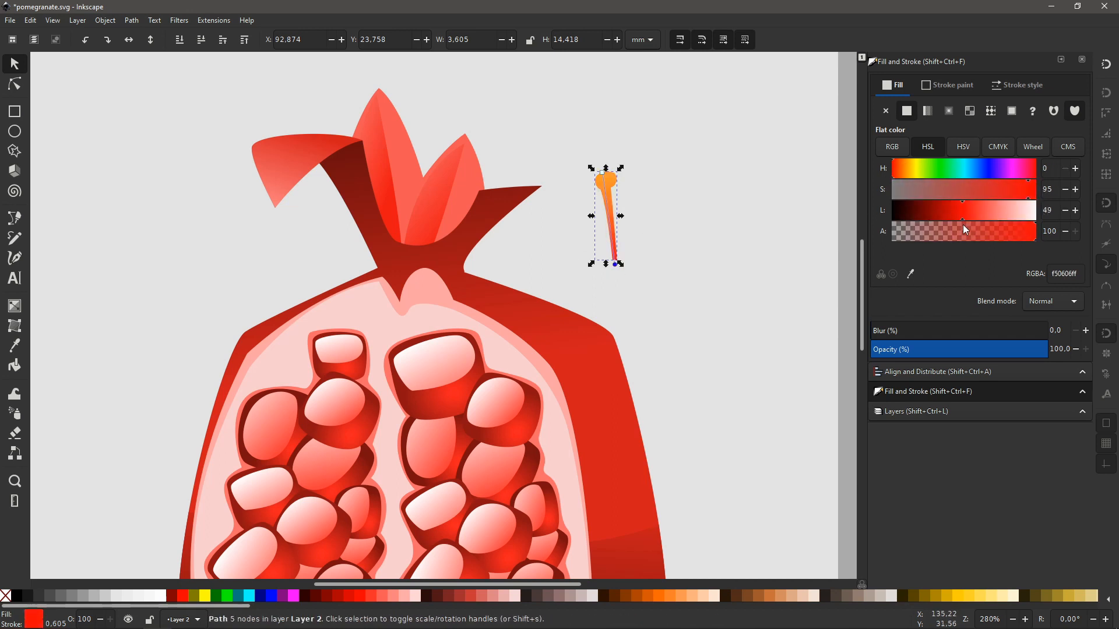
pyautogui.click(602, 173)
pyautogui.click(992, 211)
pyautogui.moveTo(904, 166); pyautogui.dragTo(908, 166)
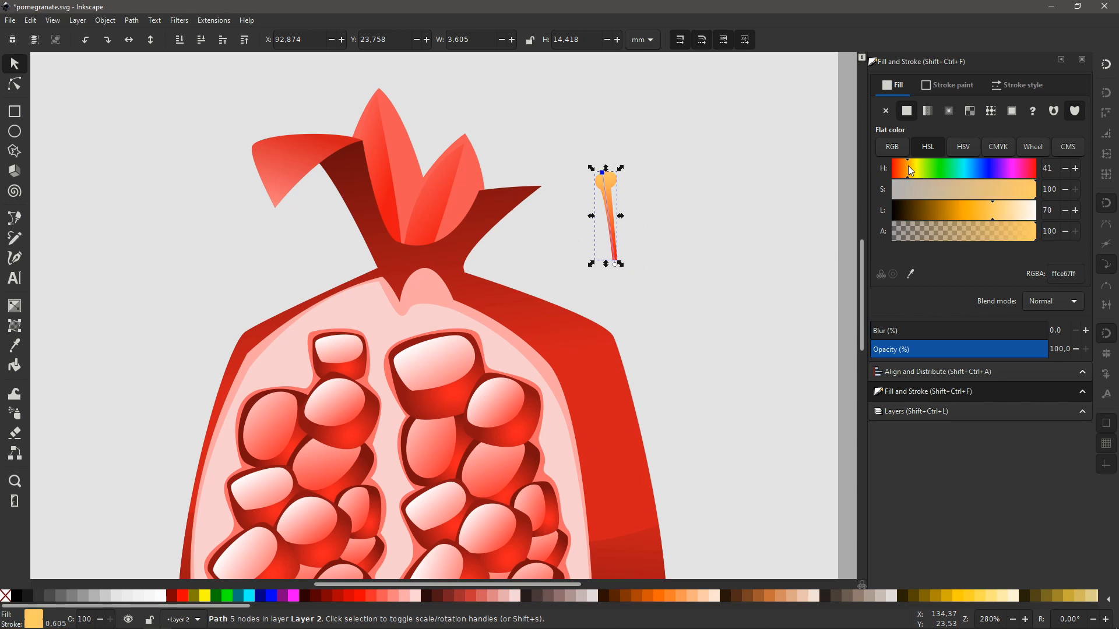
# Move the stamen onto the petals above the bag's neck and lighten its stem-tip gradient colour to fa3a3a
pyautogui.moveTo(612, 182); pyautogui.dragTo(402, 190)
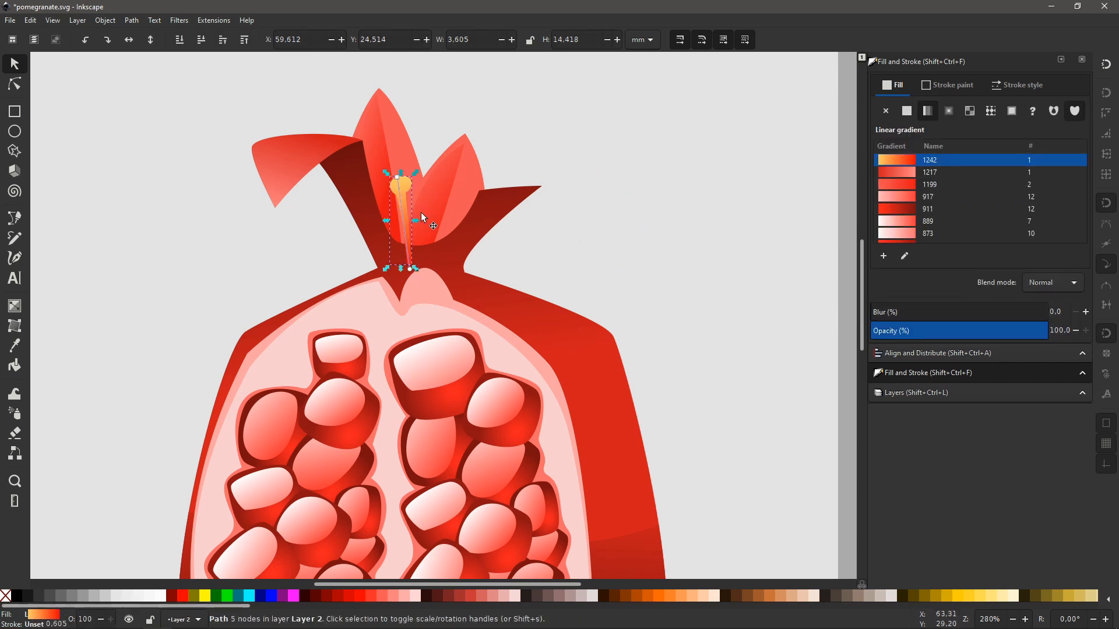
pyautogui.moveTo(957, 213); pyautogui.dragTo(978, 221)
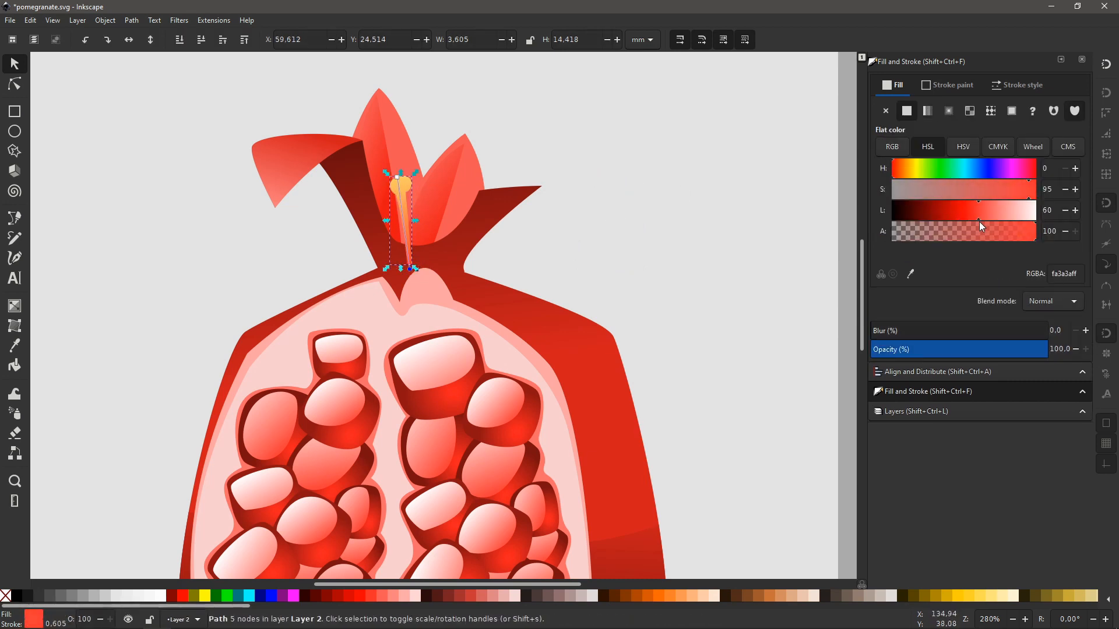
pyautogui.click(717, 236)
# Duplicate the stamen twice, fan the three out at different tilts over the petals, and tuck their stems behind the bag's neck
pyautogui.moveTo(398, 181); pyautogui.dragTo(472, 196)
pyautogui.hotkey('ctrl', 'd')
pyautogui.click(421, 187)
pyautogui.hotkey('ctrl', 'd')
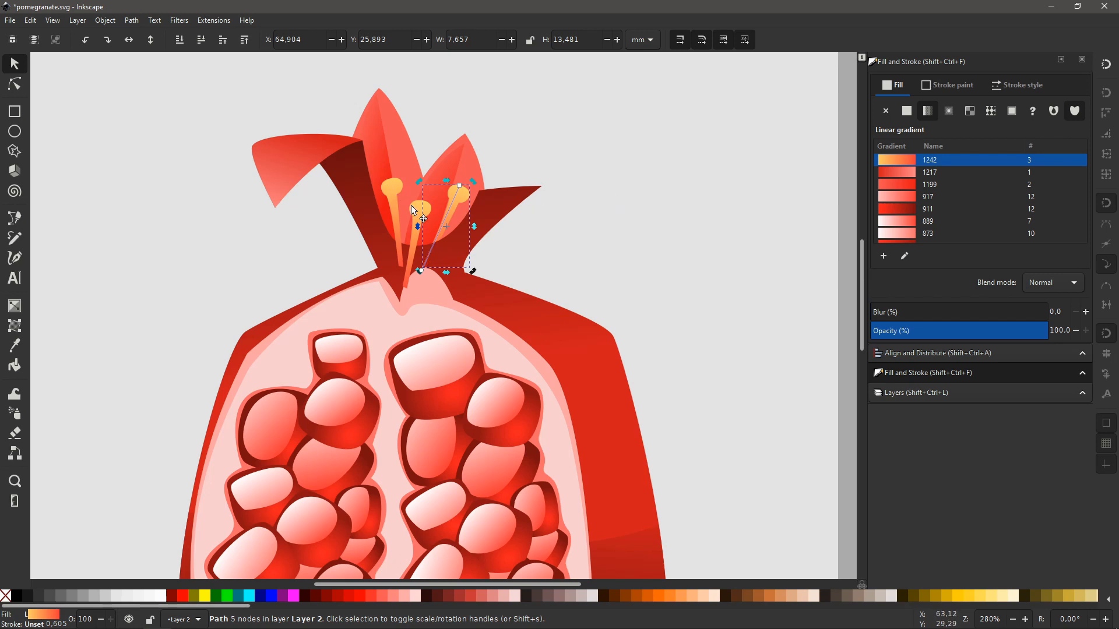
pyautogui.click(392, 183)
pyautogui.click(622, 209)
pyautogui.press('-')
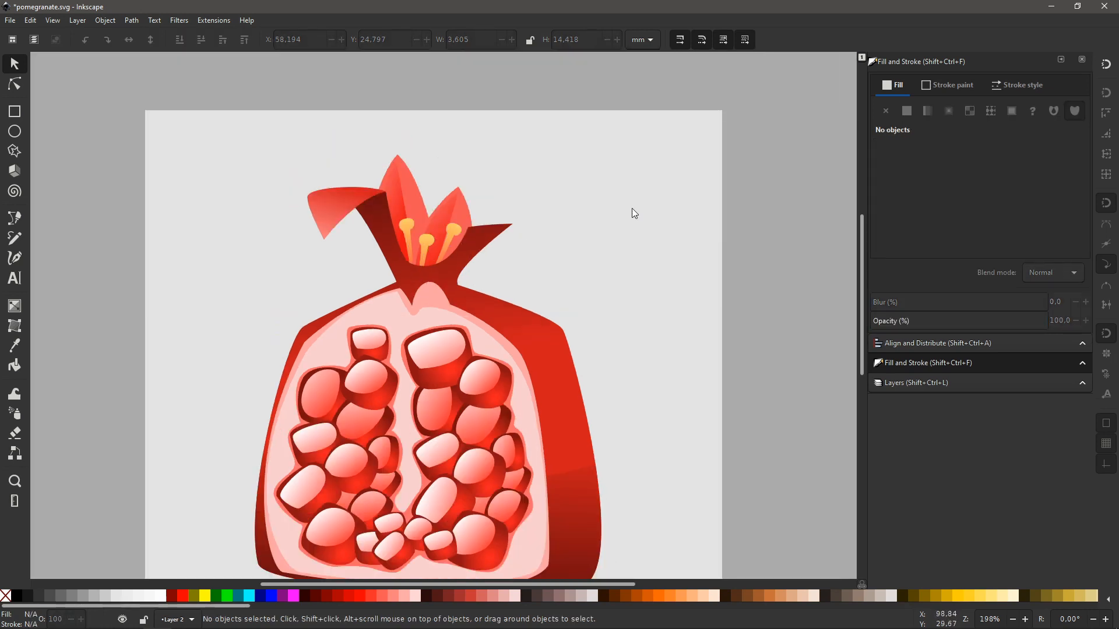
pyautogui.press('-')
pyautogui.scroll(-2, 567, 315)
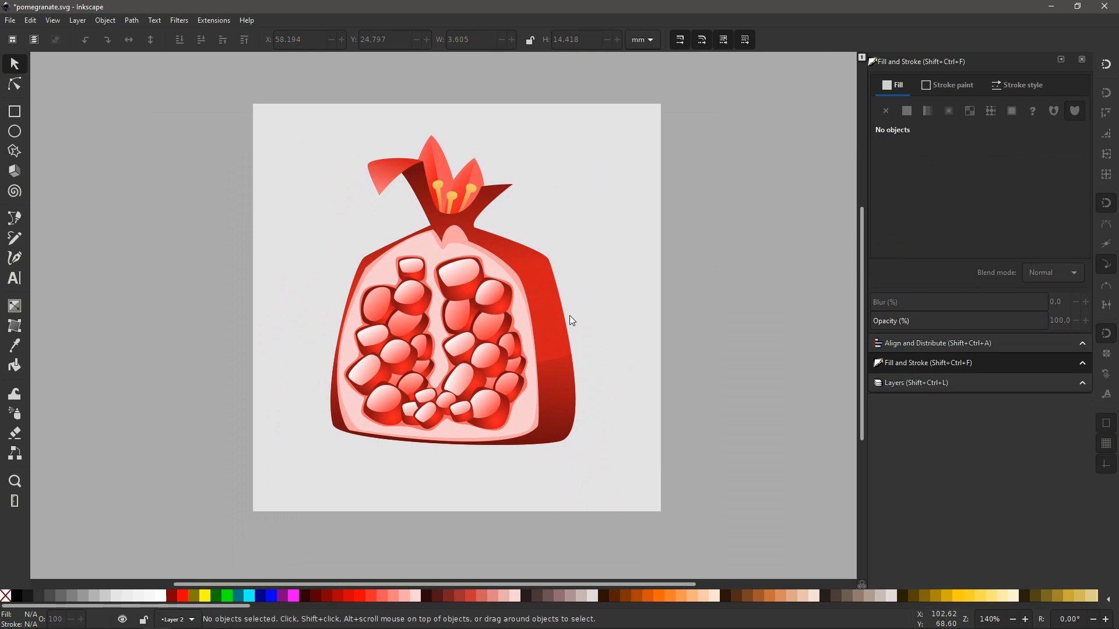
pyautogui.press('+')
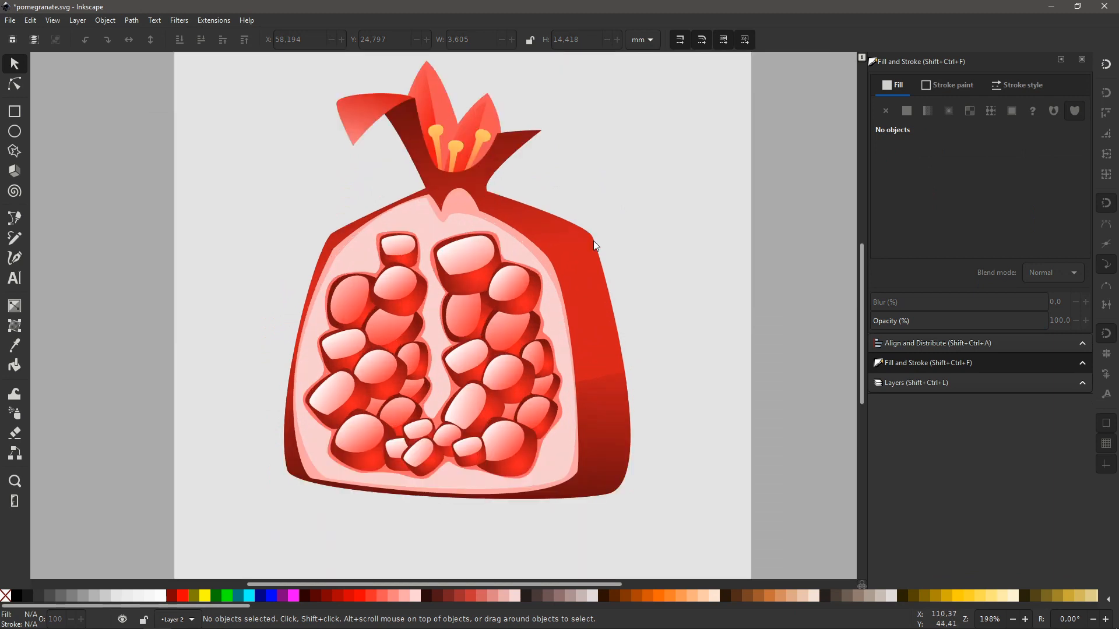
pyautogui.moveTo(565, 394); pyautogui.dragTo(557, 337)
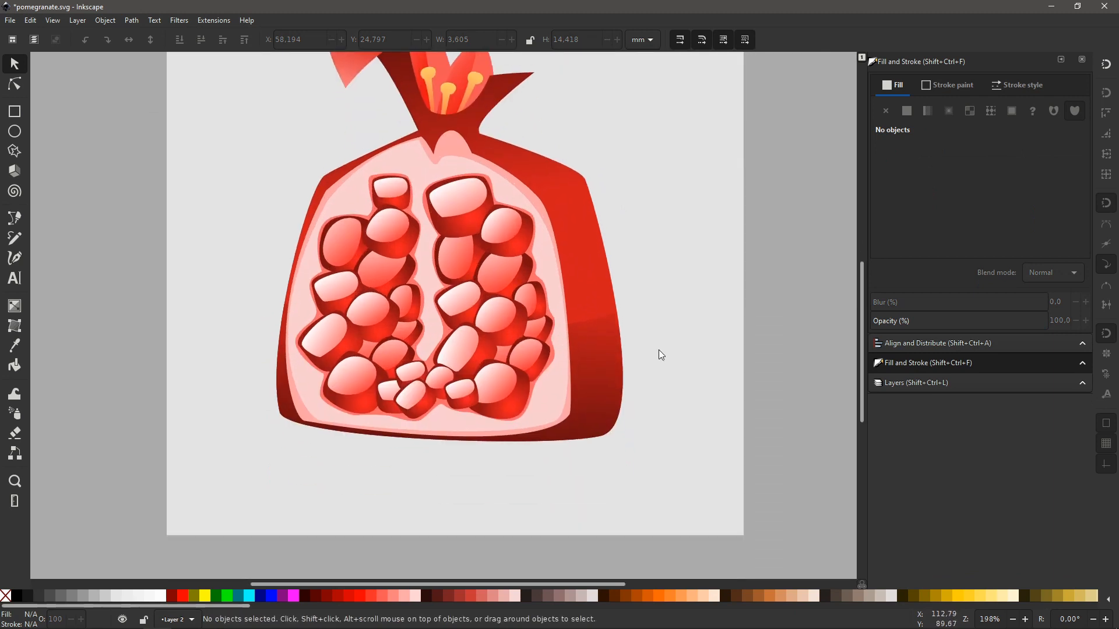
# Try to unite all parts of the pomegranate into a single path
pyautogui.press('-')
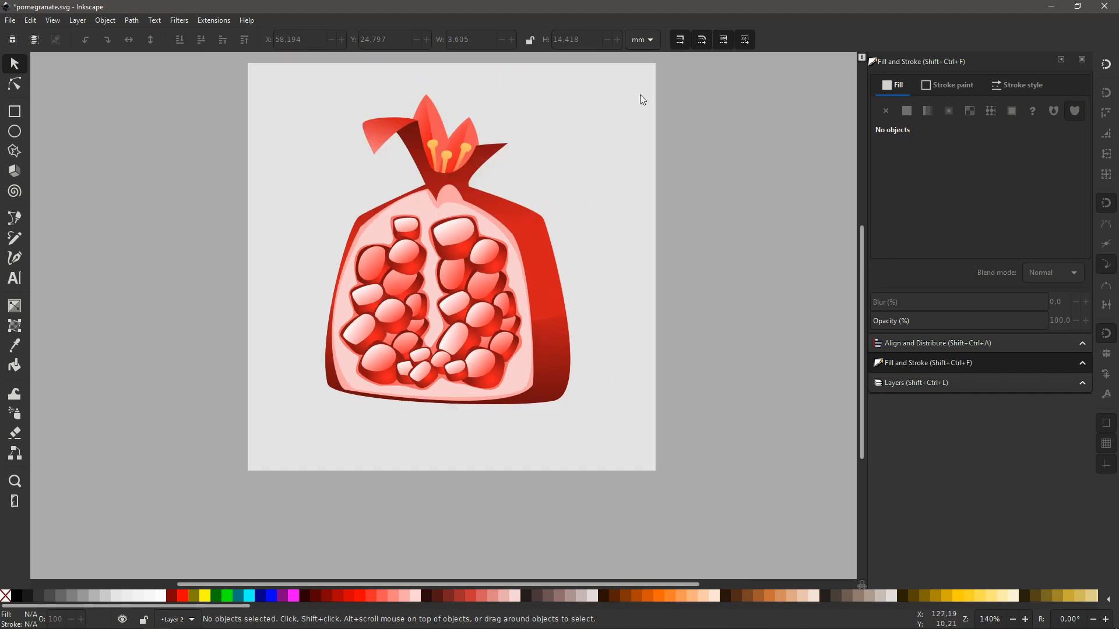
pyautogui.moveTo(674, 83); pyautogui.dragTo(232, 421)
pyautogui.hotkey('ctrl', '+')
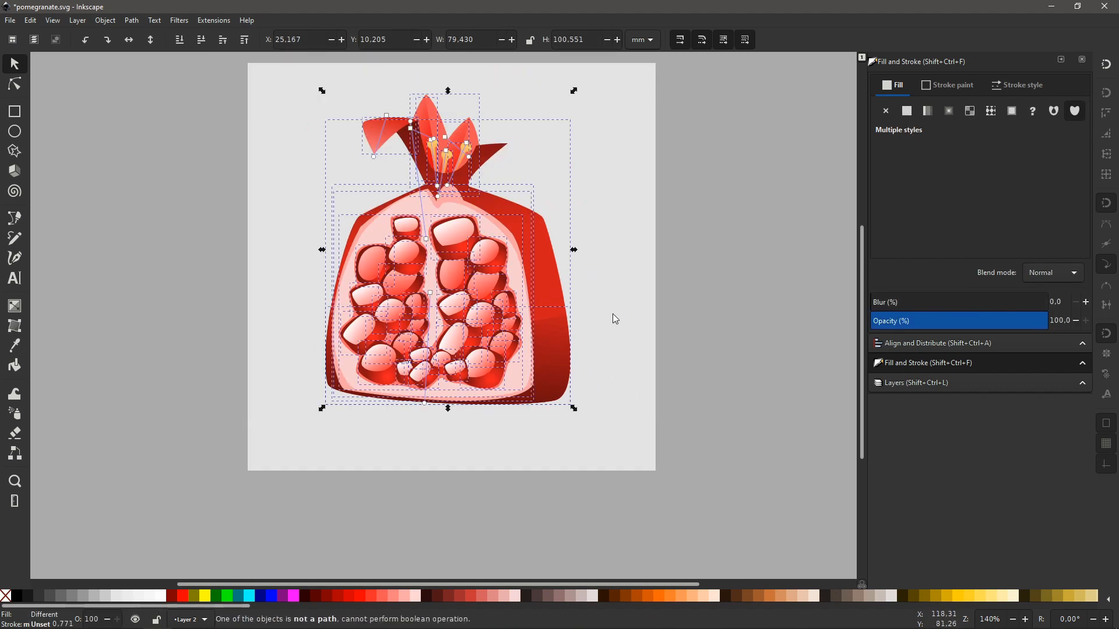
pyautogui.click(613, 313)
pyautogui.click(547, 273)
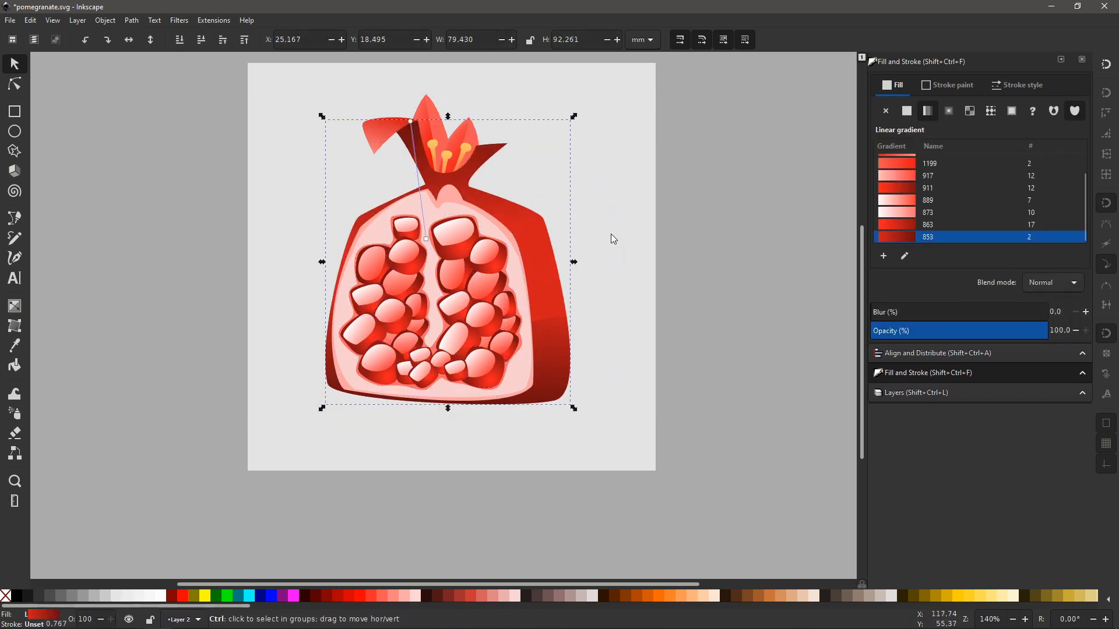
# Ungroup every part of the pomegranate and unite a copy of them into one silhouette path
pyautogui.hotkey('ctrl', 'a')
pyautogui.hotkey('ctrl', 'shift', 'g')
pyautogui.hotkey('ctrl', 'shift', 'g')
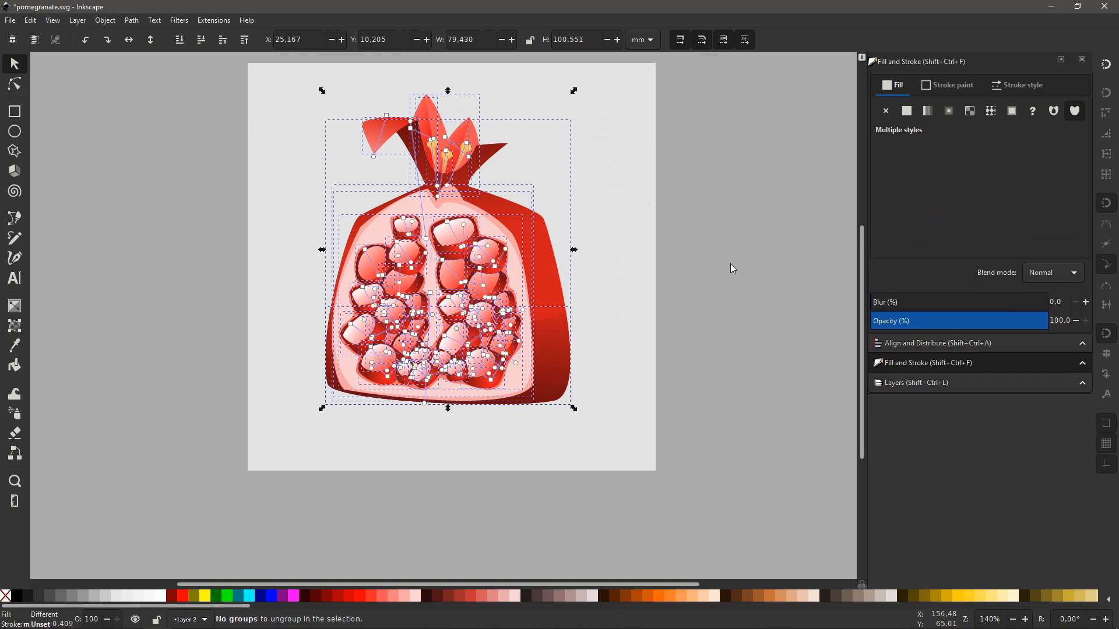
pyautogui.hotkey('ctrl', '+')
# Flip the silhouette upside down below the bag, about 67 mm tall, with its upper edge overlapping the bag's base
pyautogui.moveTo(447, 91); pyautogui.dragTo(448, 498)
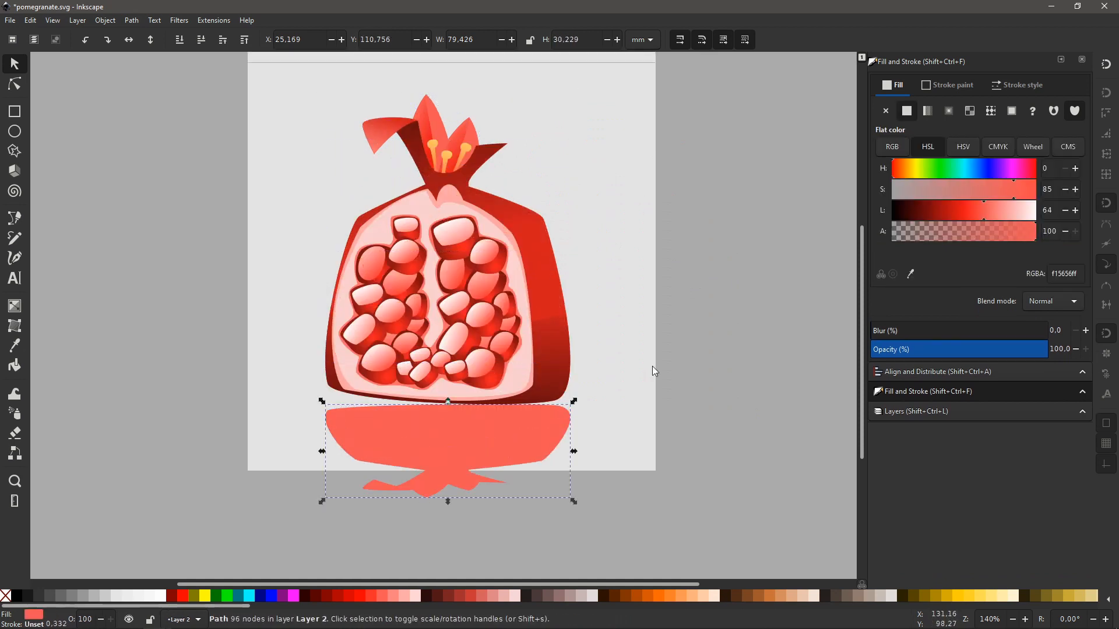
pyautogui.scroll(-4, 654, 369)
pyautogui.moveTo(447, 408); pyautogui.dragTo(458, 369)
pyautogui.press('super+space')
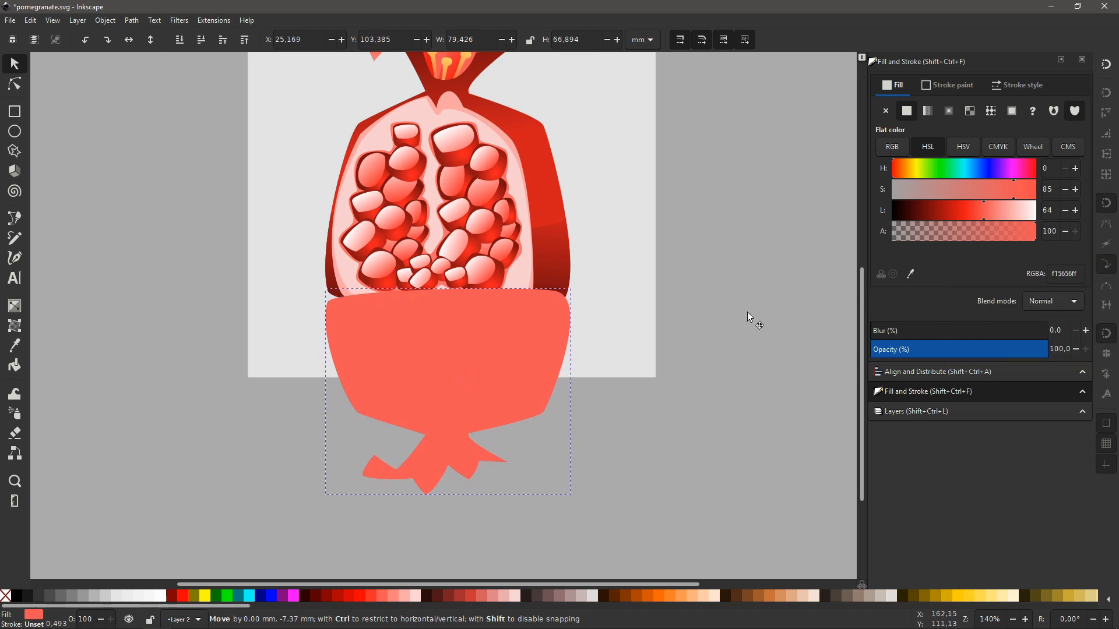
pyautogui.scroll(3, 634, 294)
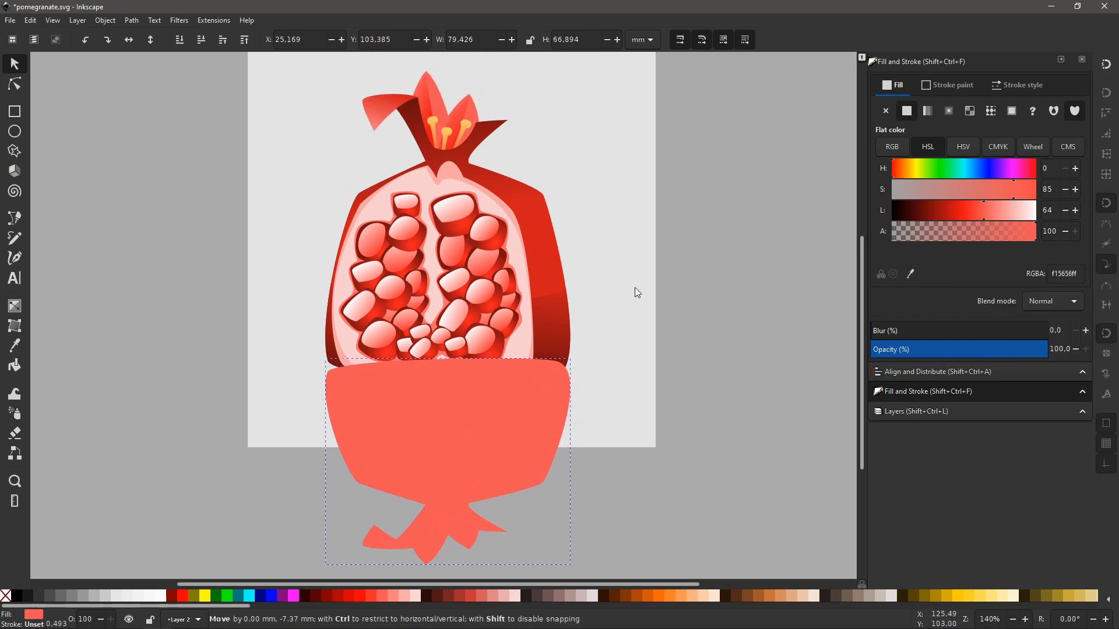
# Recolour the flipped silhouette dull red a04848 and send it behind the whole bag
pyautogui.moveTo(957, 207)
pyautogui.mouseDown()
pyautogui.moveTo(936, 211)
pyautogui.moveTo(936, 201)
pyautogui.moveTo(957, 210)
pyautogui.mouseUp()
pyautogui.press('End')
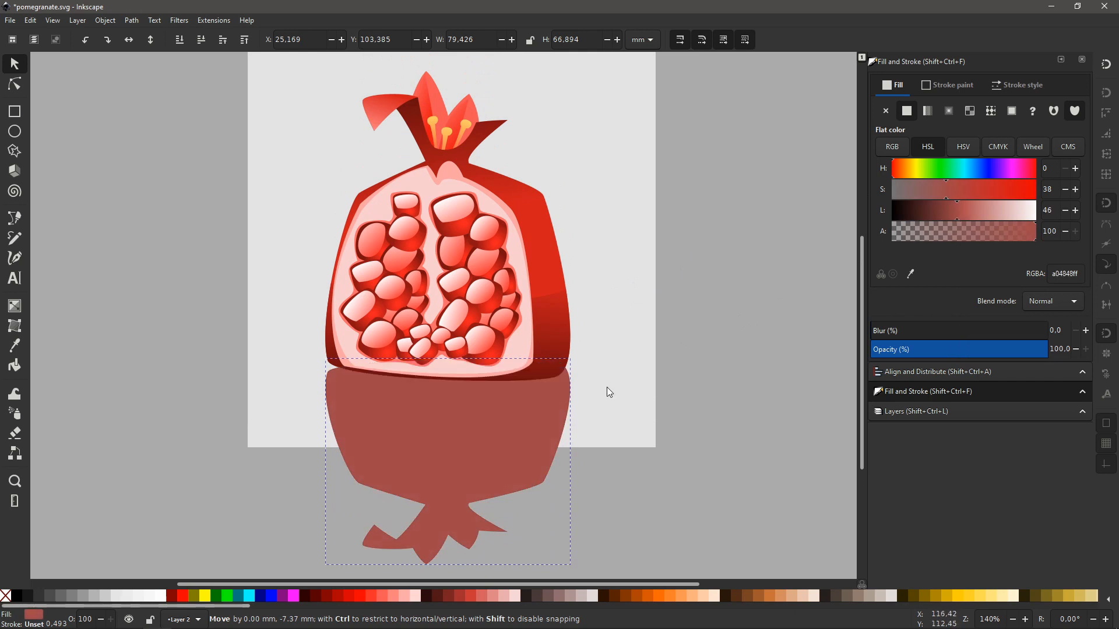
pyautogui.click(577, 401)
# Simplify the silhouette path and shift its nodes near the bag's lower right corner to follow the base
pyautogui.click(513, 421)
pyautogui.press('n')
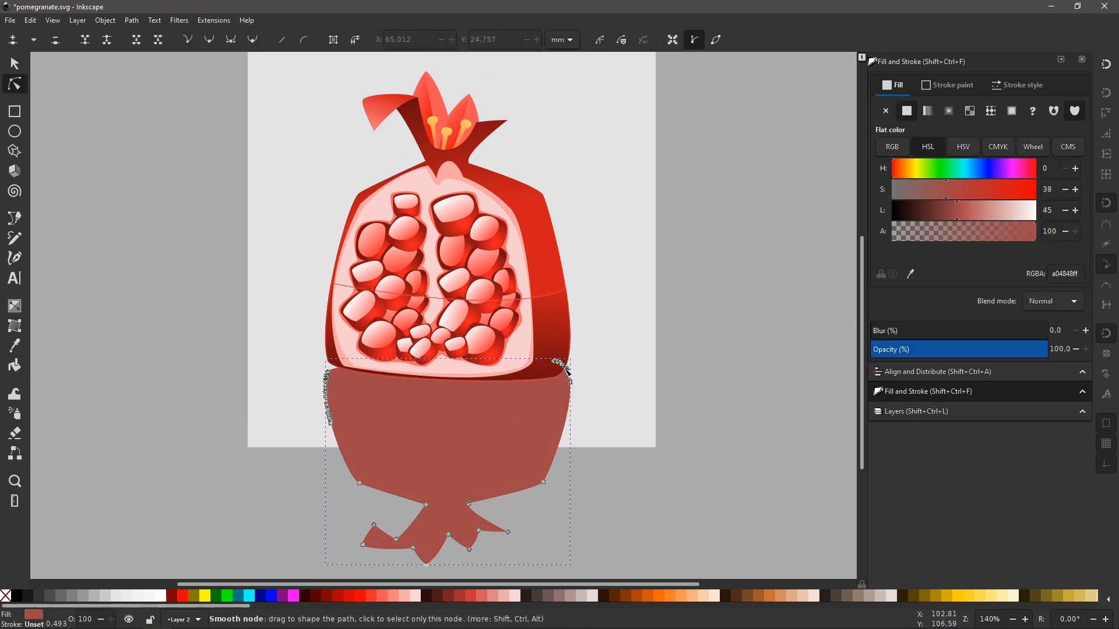
pyautogui.click(131, 21)
pyautogui.click(174, 246)
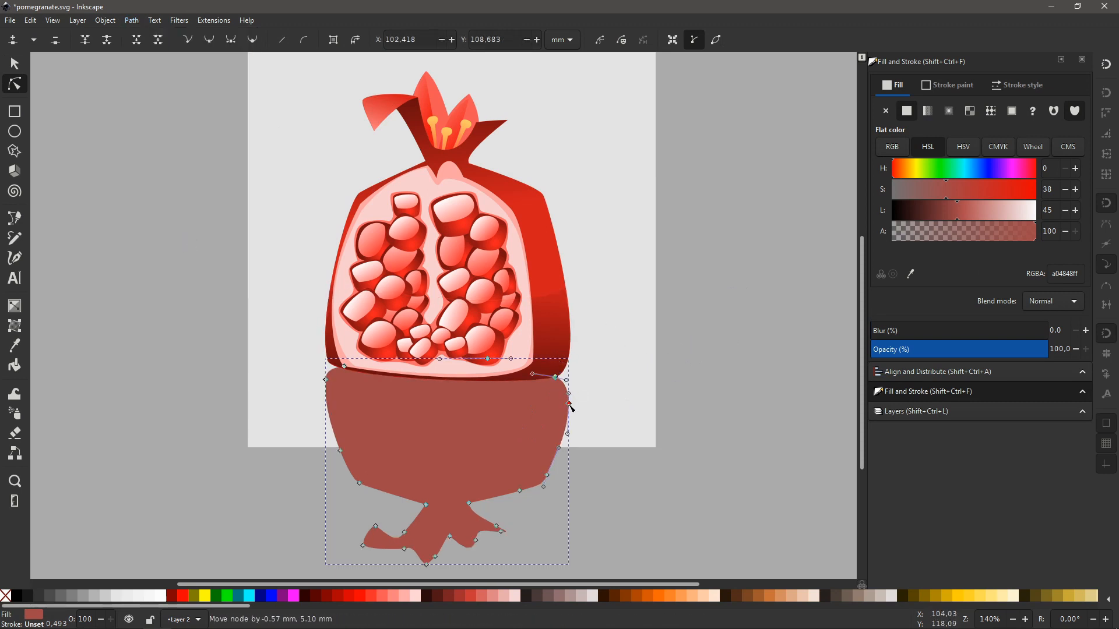
pyautogui.press('s')
pyautogui.click(707, 382)
# Draw a rectangle about 146 by 42 mm over the silhouette's part below the page and subtract it from the silhouette
pyautogui.scroll(-2, 703, 367)
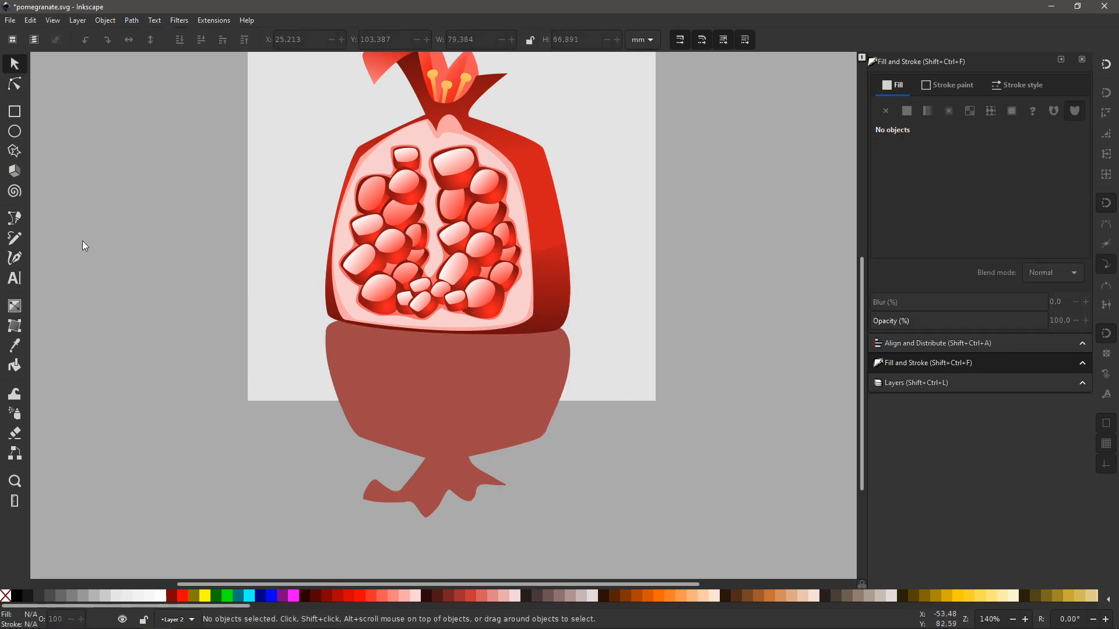
pyautogui.press('r')
pyautogui.moveTo(235, 528)
pyautogui.mouseDown()
pyautogui.moveTo(634, 442)
pyautogui.moveTo(684, 400)
pyautogui.mouseUp()
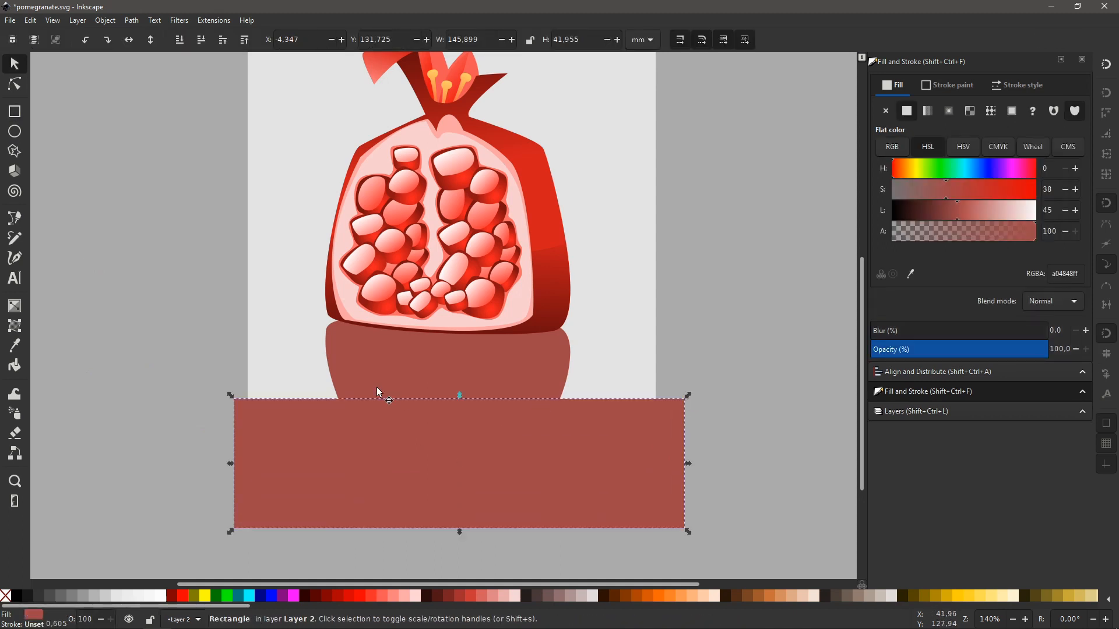
pyautogui.keyDown('shift'); pyautogui.click(417, 366); pyautogui.keyUp('shift')
pyautogui.hotkey('ctrl', '-')
pyautogui.scroll(3, 621, 325)
pyautogui.click(711, 323)
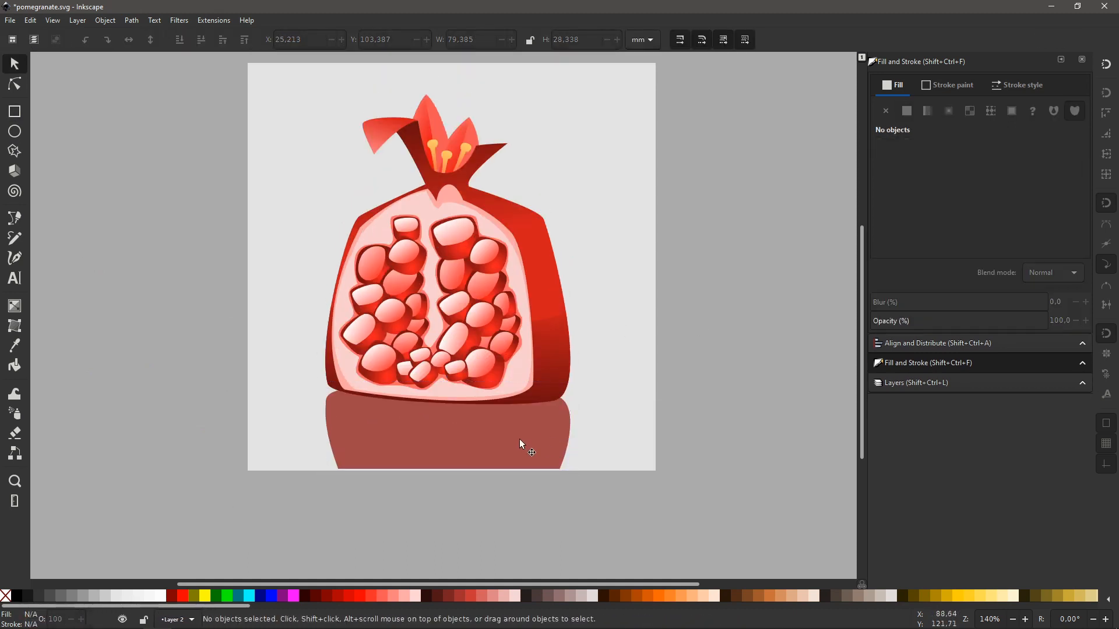
# Give the reflection a vertical linear gradient from a04848 at the bag's base to the page's sampled light grey at the lower edge
pyautogui.click(519, 439)
pyautogui.click(927, 111)
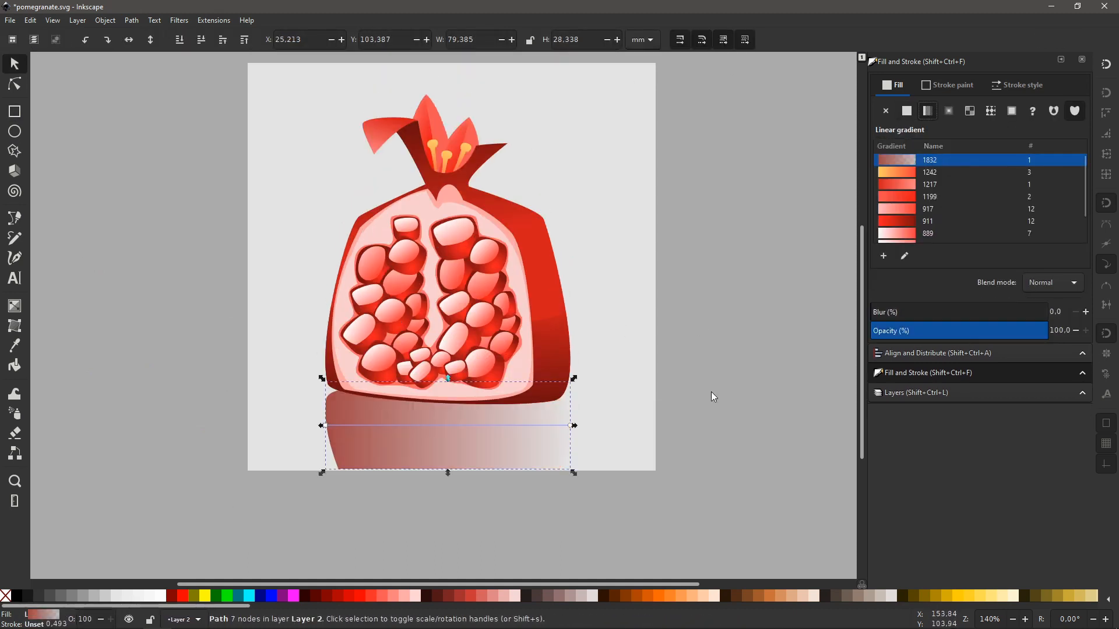
pyautogui.click(571, 426)
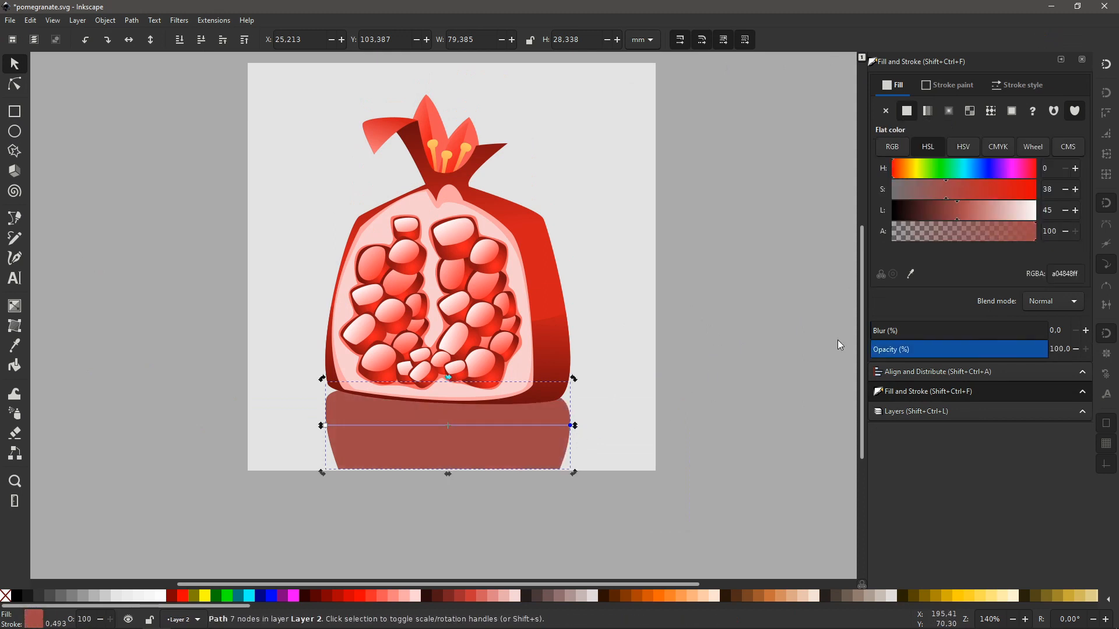
pyautogui.moveTo(322, 426); pyautogui.dragTo(449, 397)
pyautogui.moveTo(571, 426); pyautogui.dragTo(451, 473)
pyautogui.press('d')
pyautogui.click(640, 388)
pyautogui.press('s')
pyautogui.click(729, 379)
pyautogui.scroll(1, 729, 379)
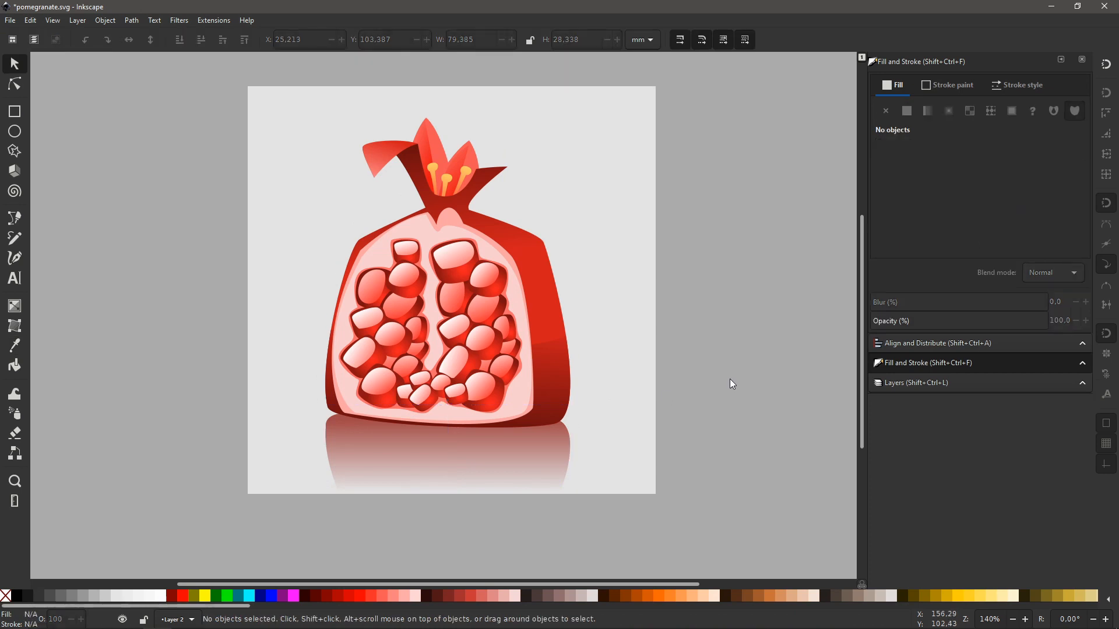
# Brighten the reflection gradient's upper colour to c64c4c
pyautogui.scroll(1, 730, 379)
pyautogui.click(474, 458)
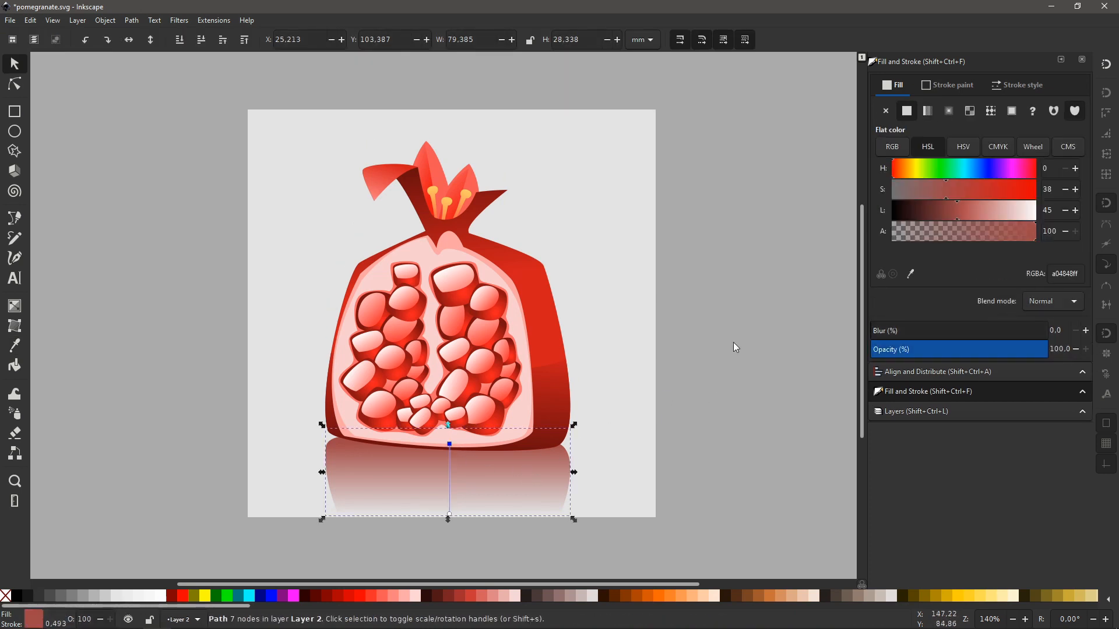
pyautogui.click(970, 211)
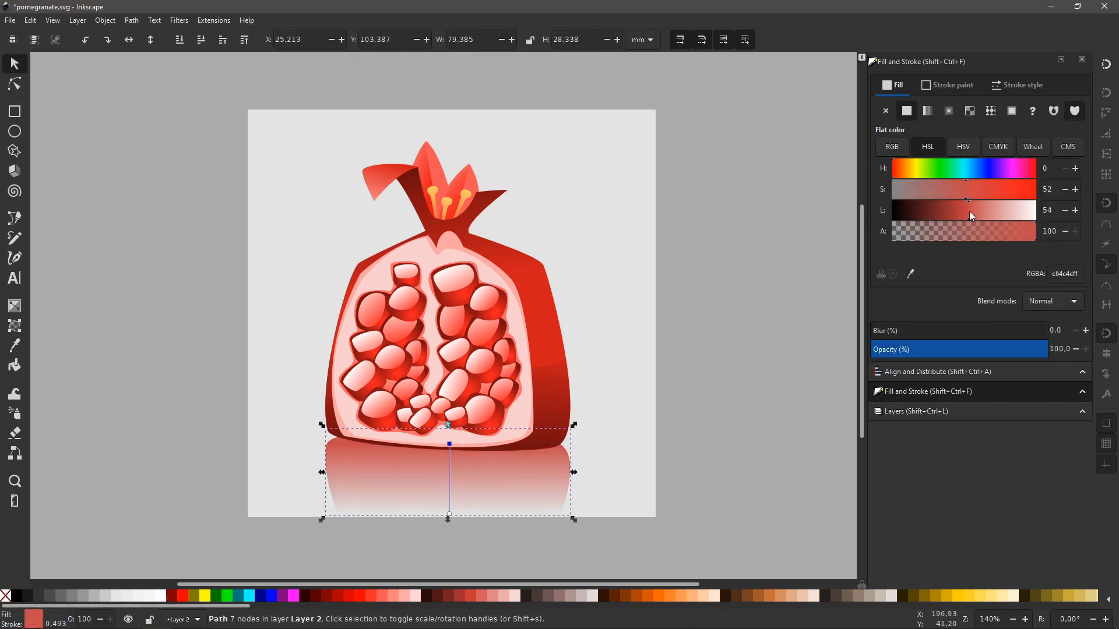
pyautogui.click(714, 373)
pyautogui.scroll(-1, 715, 374)
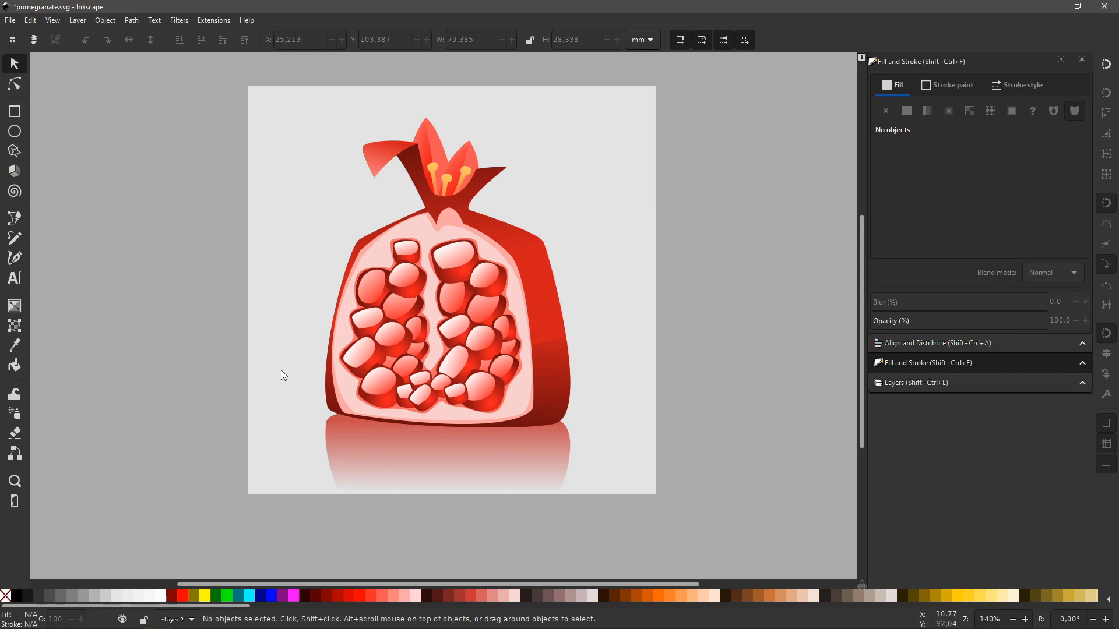
# Draw a flat closed Pen ellipse about 88 by 10 mm across the bag's base, extending slightly beyond both sides
pyautogui.press('b')
pyautogui.click(368, 403)
pyautogui.moveTo(326, 408); pyautogui.dragTo(297, 425)
pyautogui.moveTo(489, 431); pyautogui.dragTo(500, 407)
pyautogui.moveTo(368, 403); pyautogui.dragTo(342, 406)
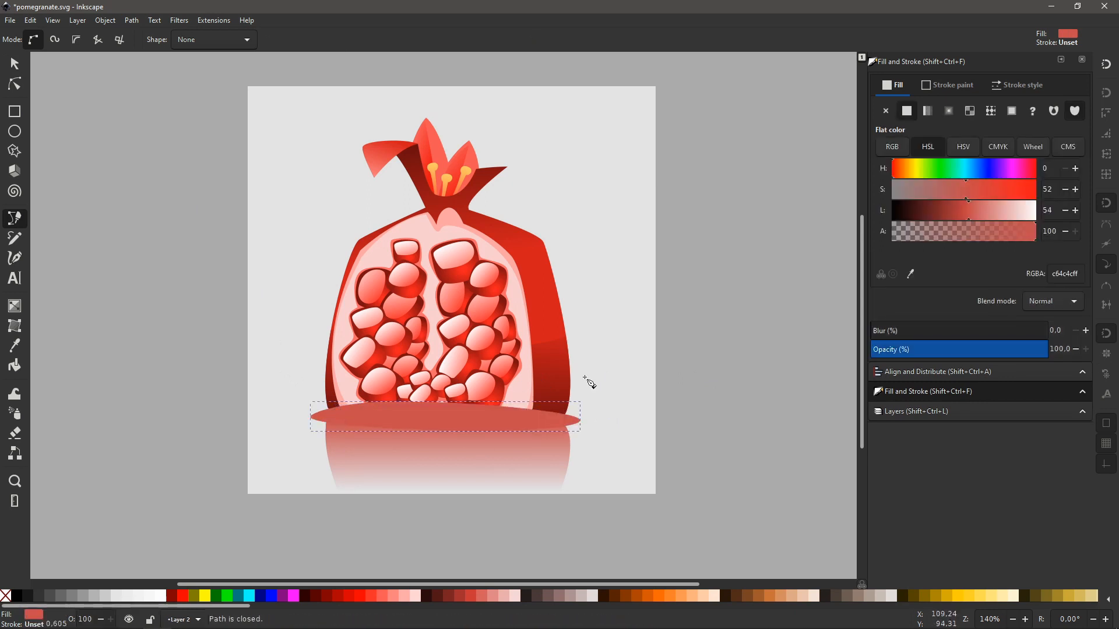
# Turn the flat ellipse into a black shadow at 49% opacity and place it behind the bag
pyautogui.press('s')
pyautogui.moveTo(912, 211); pyautogui.dragTo(889, 209)
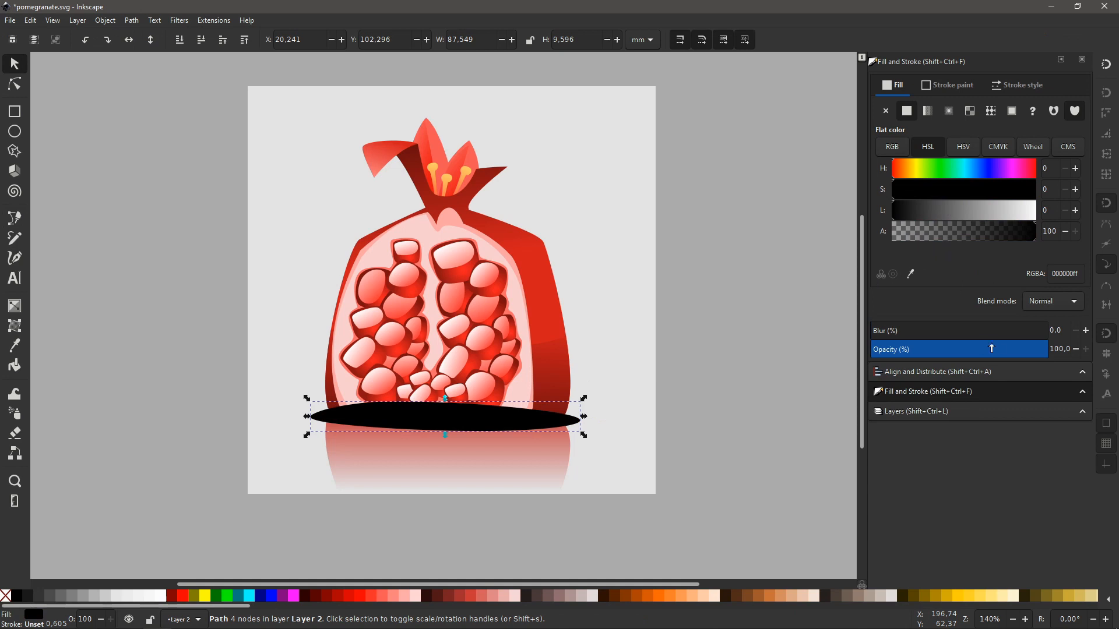
pyautogui.moveTo(991, 350); pyautogui.dragTo(958, 349)
pyautogui.press('Escape')
pyautogui.click(517, 418)
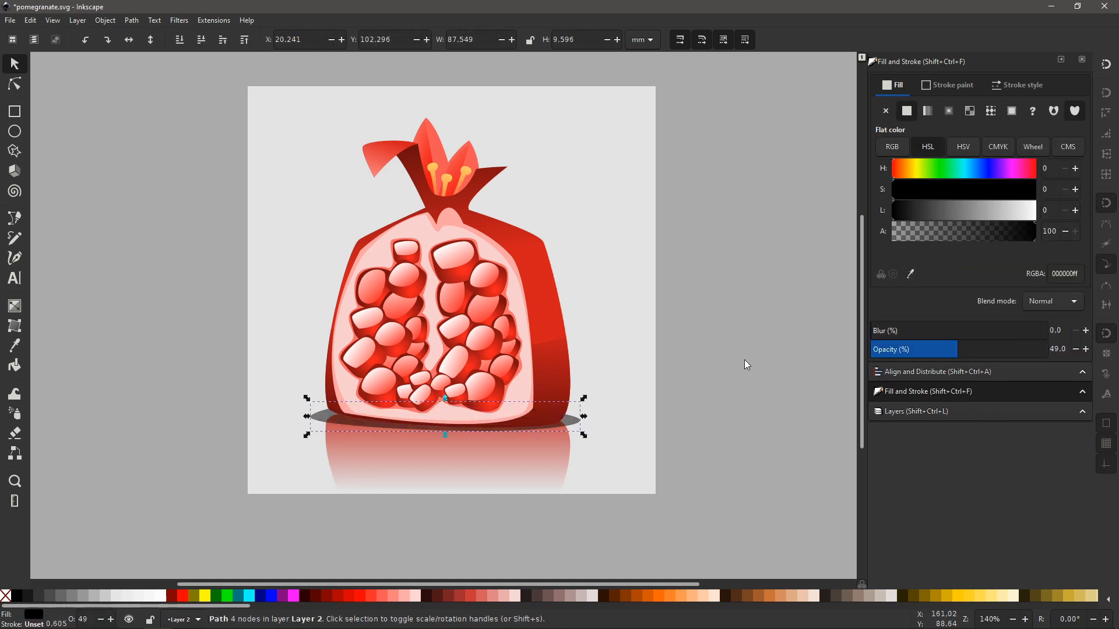
# Lower the ground shadow's opacity to 23.5%
pyautogui.press('+')
pyautogui.press('+')
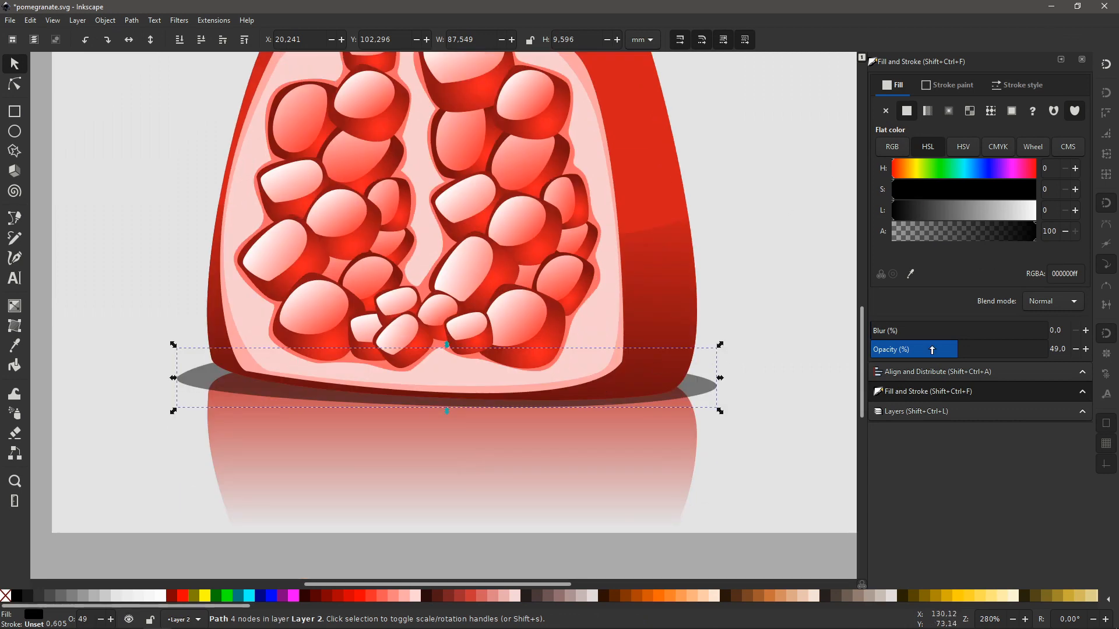
pyautogui.moveTo(931, 350); pyautogui.dragTo(885, 350)
pyautogui.click(747, 384)
# Duplicate the ground shadow and shrink the copy to about 84 by 8 mm inside the original
pyautogui.hotkey('ctrl', 'd')
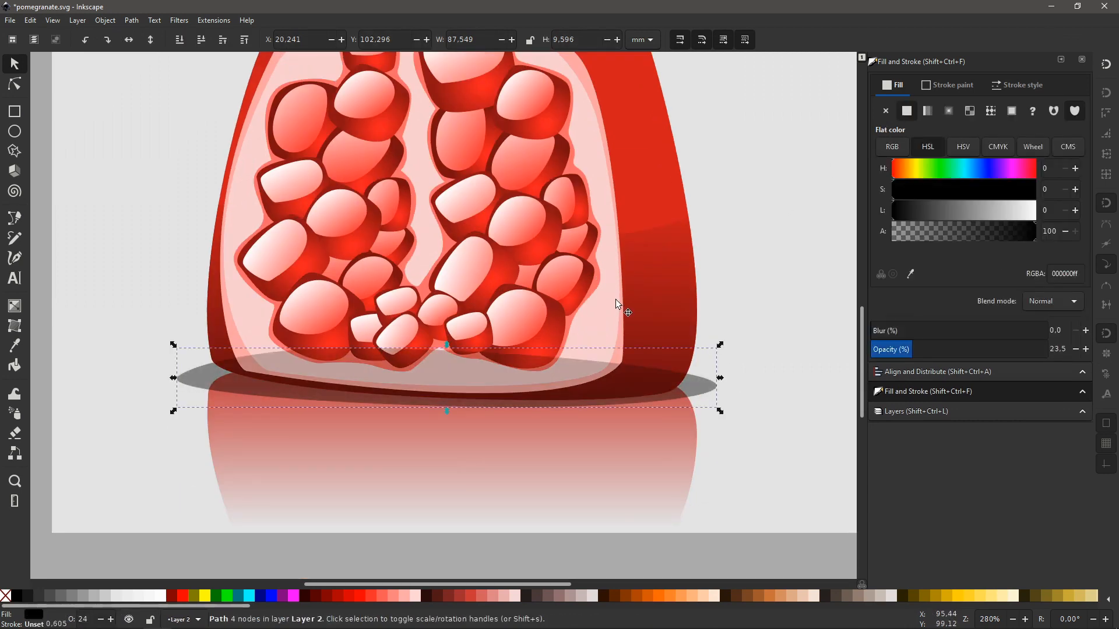
pyautogui.moveTo(720, 377); pyautogui.dragTo(709, 377)
pyautogui.moveTo(173, 377); pyautogui.dragTo(184, 376)
pyautogui.moveTo(448, 411); pyautogui.dragTo(447, 407)
pyautogui.moveTo(448, 345); pyautogui.dragTo(448, 350)
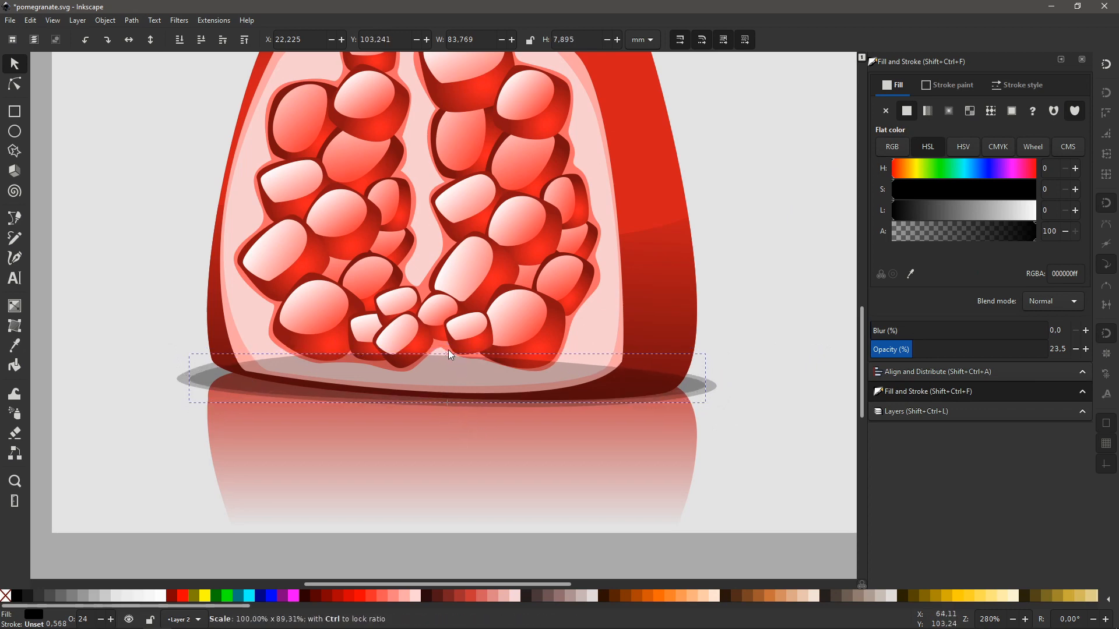
# Set the inner shadow to 35.6% opacity, narrow it to about 81 mm and place it behind the bag
pyautogui.moveTo(942, 351); pyautogui.dragTo(933, 356)
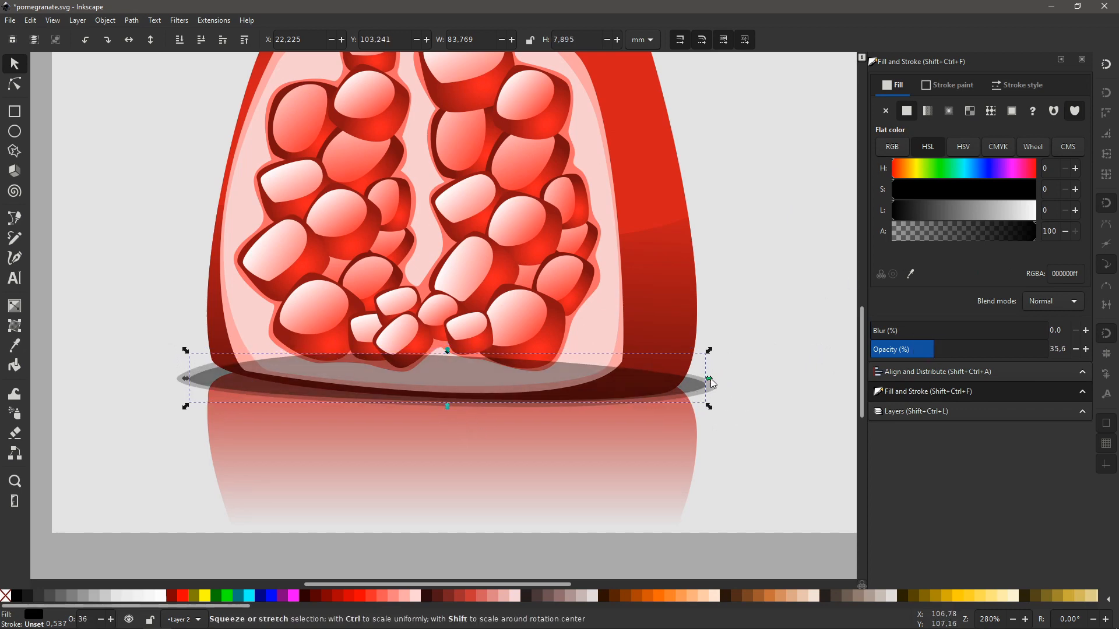
pyautogui.moveTo(709, 378); pyautogui.dragTo(702, 379)
pyautogui.moveTo(185, 379); pyautogui.dragTo(195, 378)
pyautogui.click(718, 308)
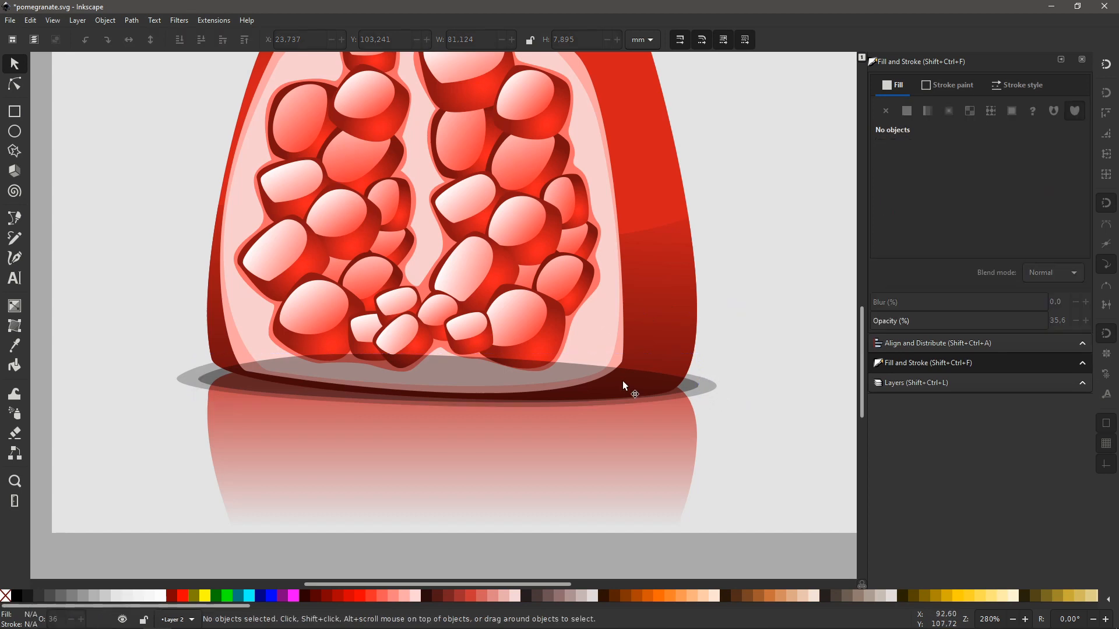
pyautogui.click(624, 385)
pyautogui.press('End')
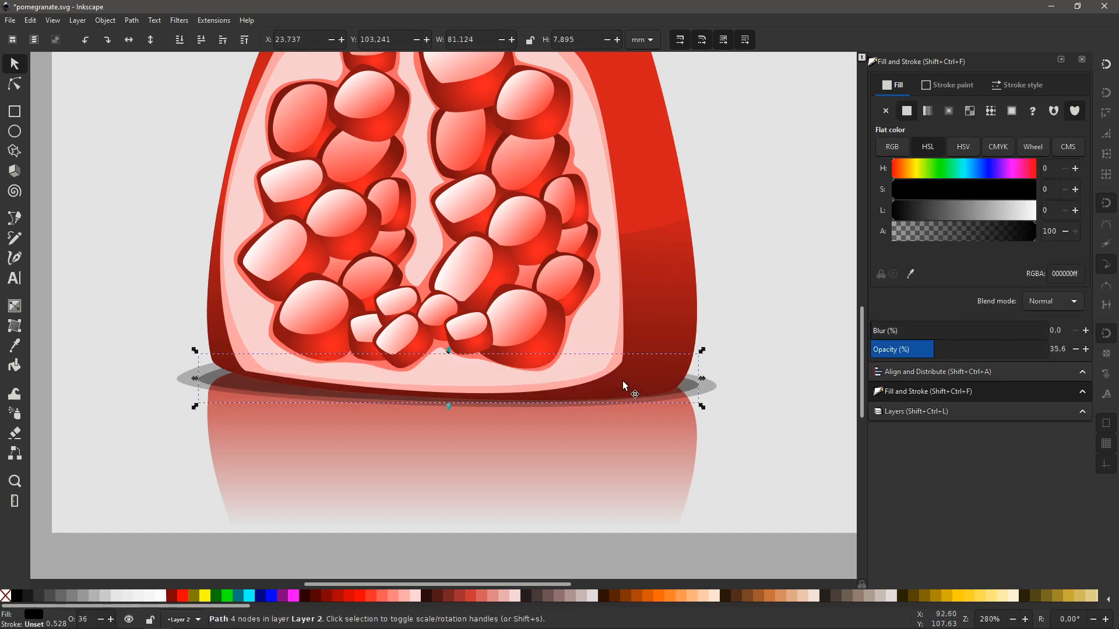
# Shift both shadow ellipses slightly down and stretch them together to the right, to about 90 mm overall width
pyautogui.press('-')
pyautogui.press('-')
pyautogui.press('+')
pyautogui.press('+')
pyautogui.keyDown('shift'); pyautogui.click(708, 392); pyautogui.keyUp('shift')
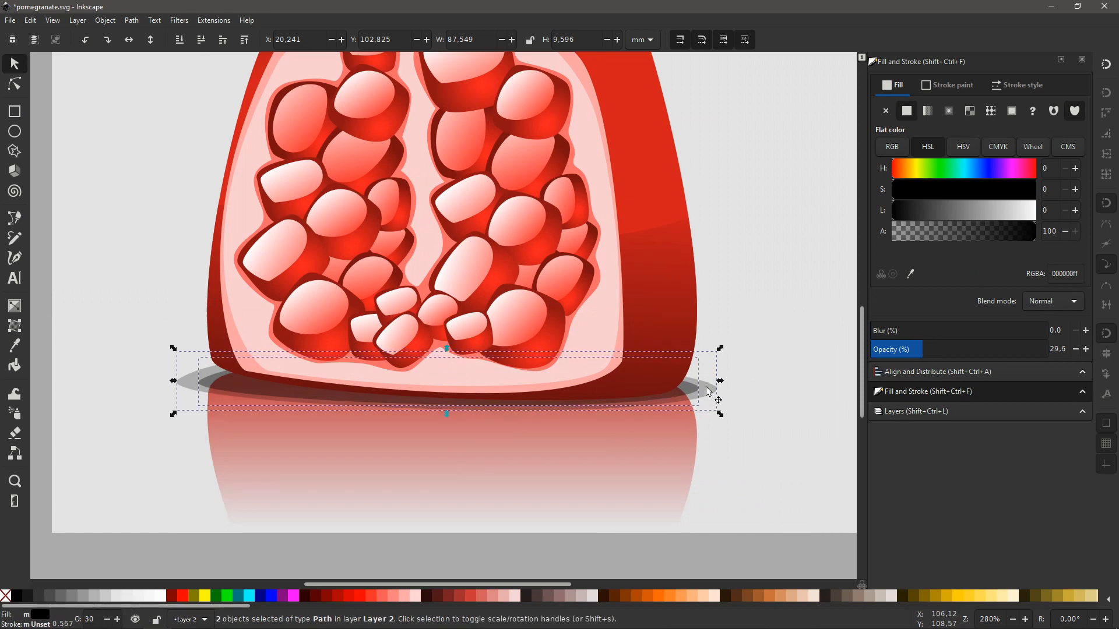
pyautogui.moveTo(726, 380); pyautogui.dragTo(733, 380)
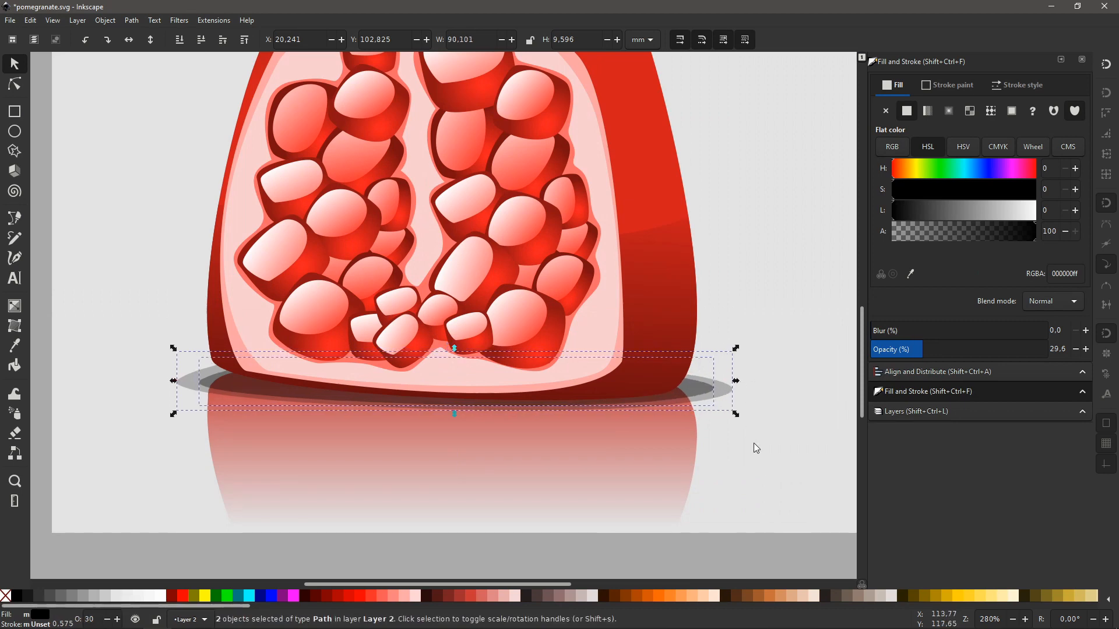
pyautogui.click(753, 443)
# Widen the outer shadow ellipse on both sides to about 93.5 mm
pyautogui.click(180, 382)
pyautogui.moveTo(171, 382); pyautogui.dragTo(161, 379)
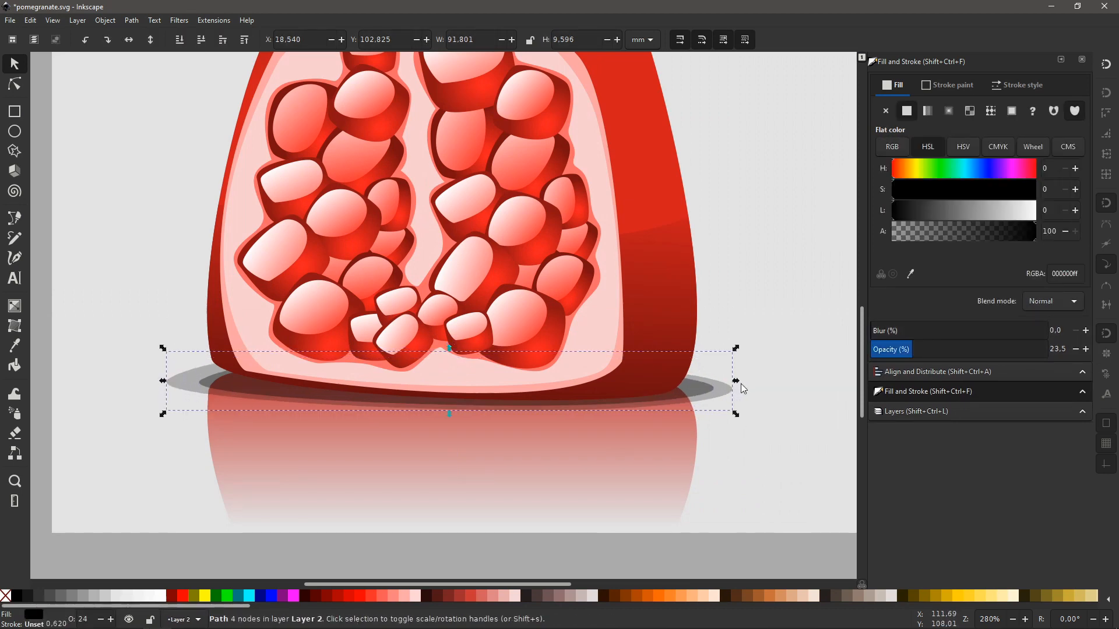
pyautogui.moveTo(738, 383); pyautogui.dragTo(747, 381)
pyautogui.press('Escape')
# Duplicate the inner shadow, bring the copy to the front and shrink it to about 78 by 6 mm
pyautogui.click(709, 391)
pyautogui.press('Home')
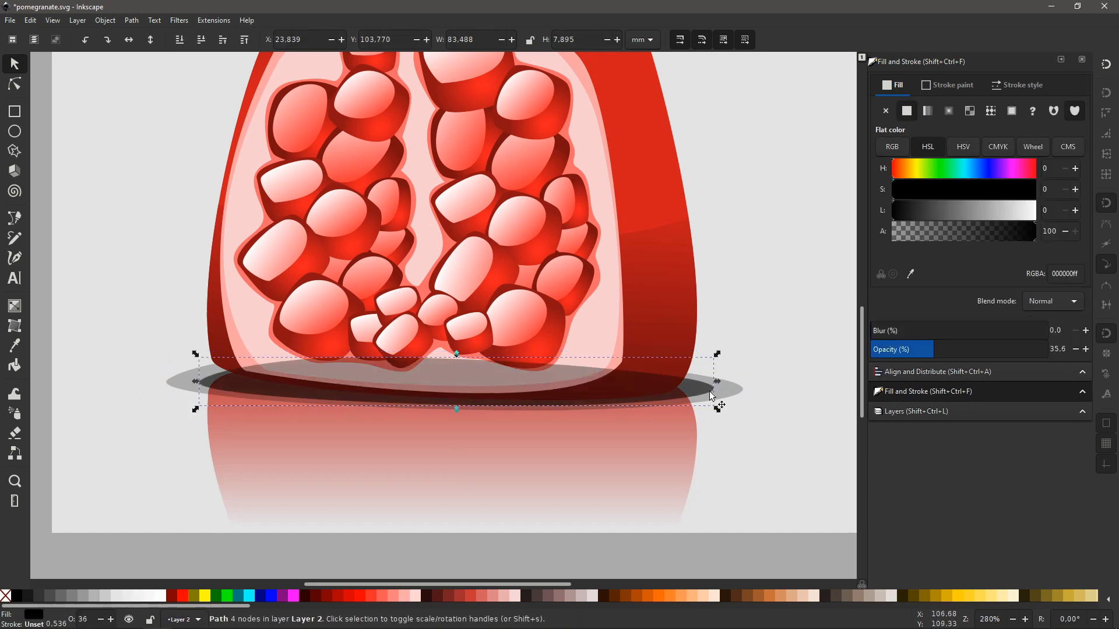
pyautogui.moveTo(456, 412); pyautogui.dragTo(458, 408)
pyautogui.moveTo(457, 354); pyautogui.dragTo(457, 361)
pyautogui.moveTo(722, 385); pyautogui.dragTo(707, 385)
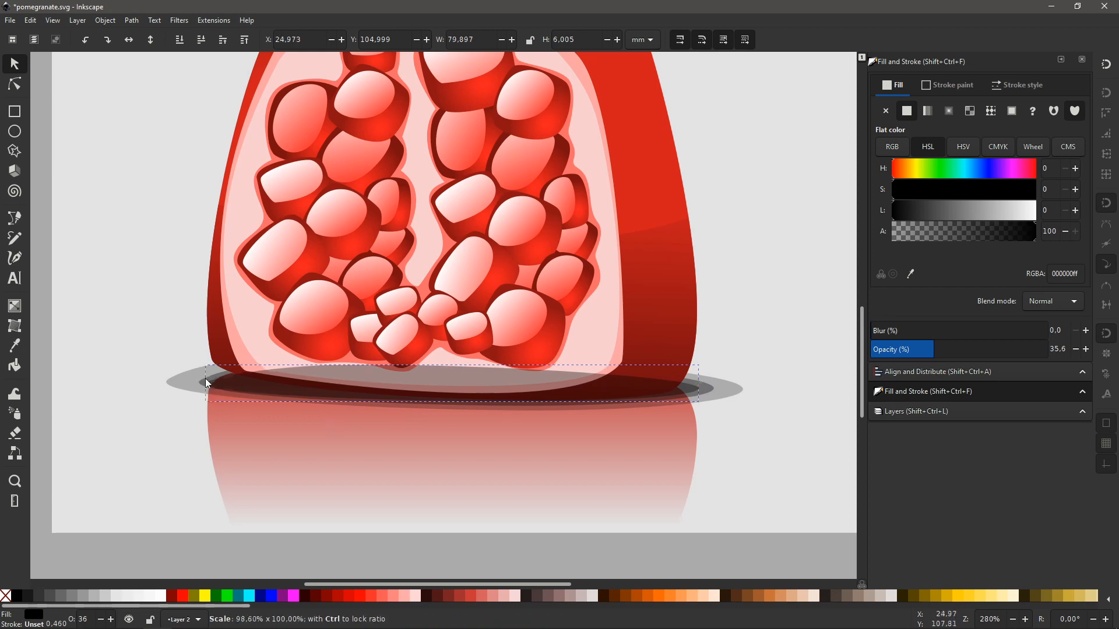
pyautogui.moveTo(204, 383); pyautogui.dragTo(225, 382)
# Set the smallest shadow's opacity to 69% and place it behind the bag but above the reflection and other shadows
pyautogui.moveTo(981, 352); pyautogui.dragTo(993, 351)
pyautogui.click(771, 358)
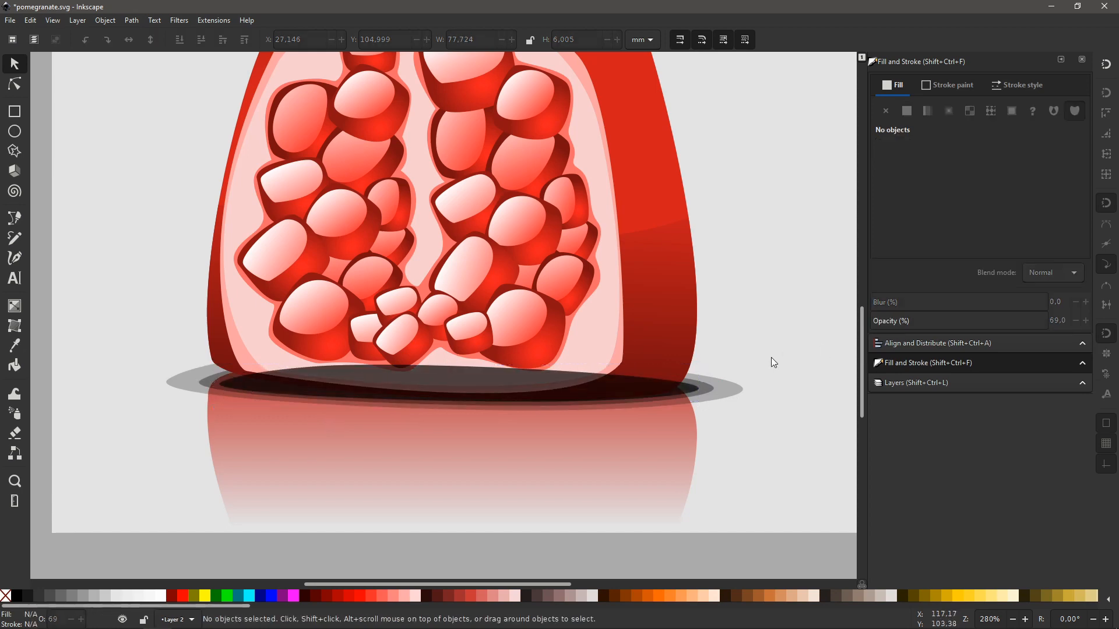
pyautogui.click(592, 383)
pyautogui.press('End')
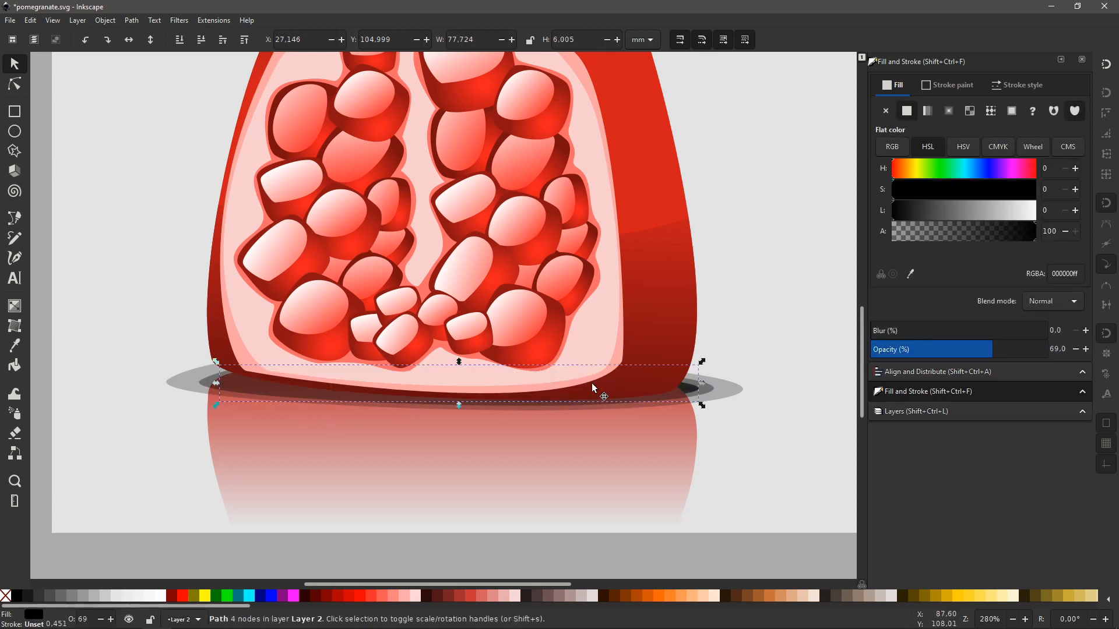
pyautogui.press('pageup')
pyautogui.press('pageup')
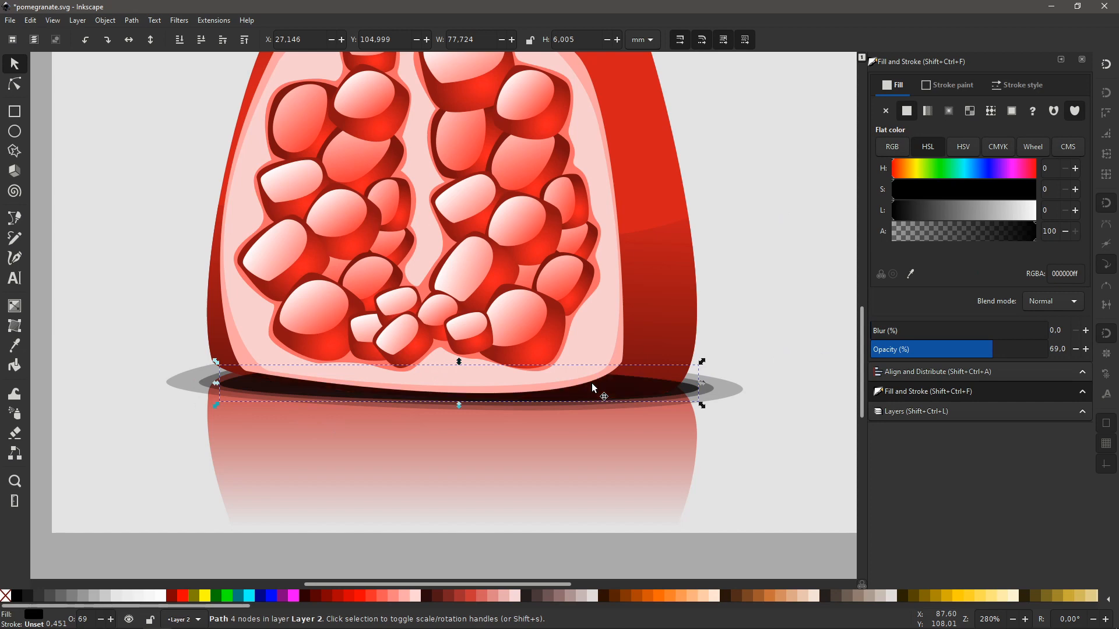
pyautogui.press('pagedown')
pyautogui.click(770, 308)
# Set the middle shadow ellipse's opacity to 32.4%
pyautogui.press('5')
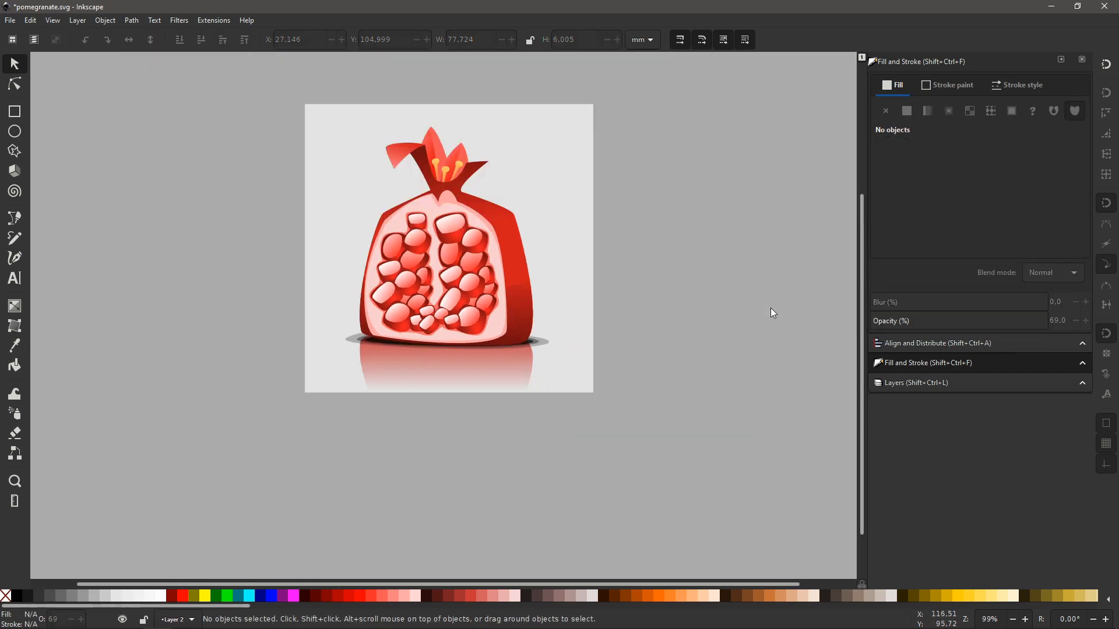
pyautogui.press('+')
pyautogui.press('+')
pyautogui.press('+')
pyautogui.press('+')
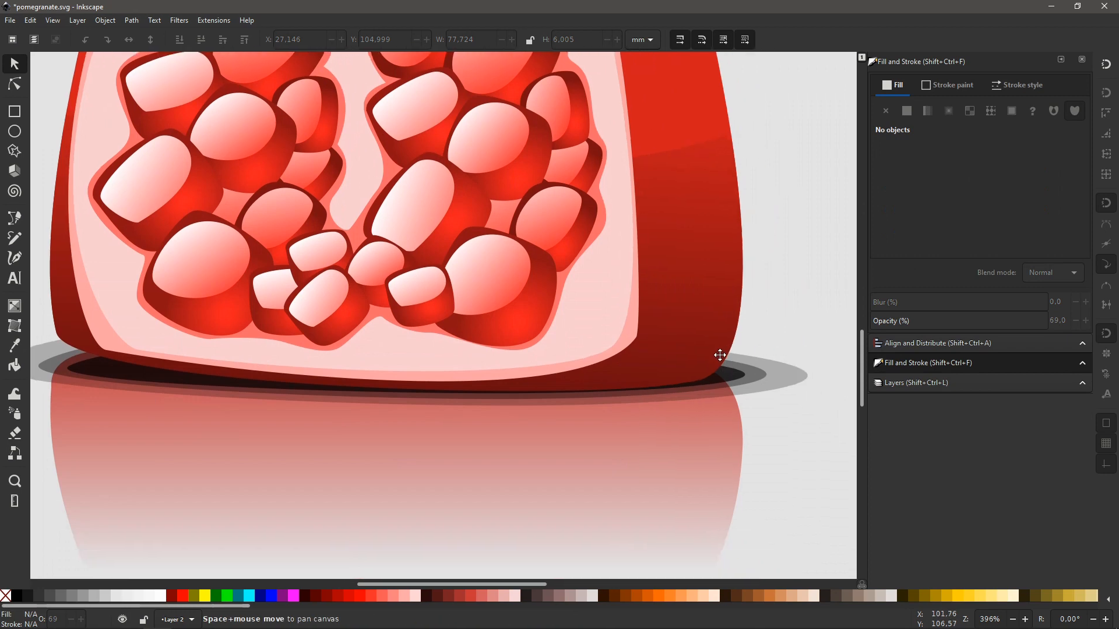
pyautogui.click(766, 376)
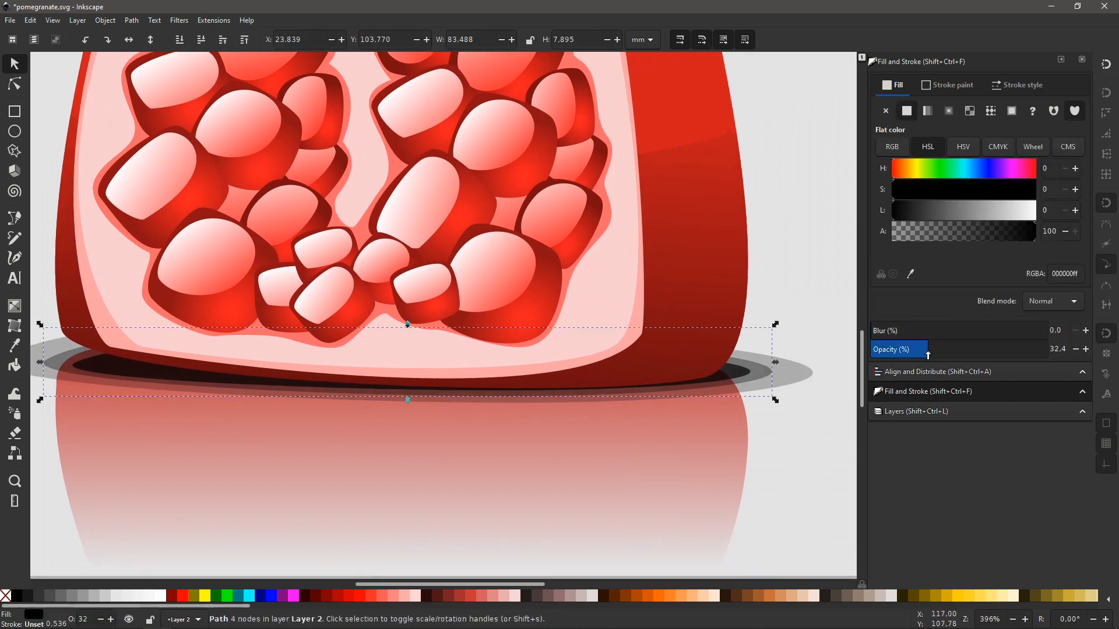
# Duplicate the outermost shadow and enlarge the copy on all sides to about 105 by 11 mm
pyautogui.click(803, 375)
pyautogui.hotkey('ctrl', 'd')
pyautogui.press('-')
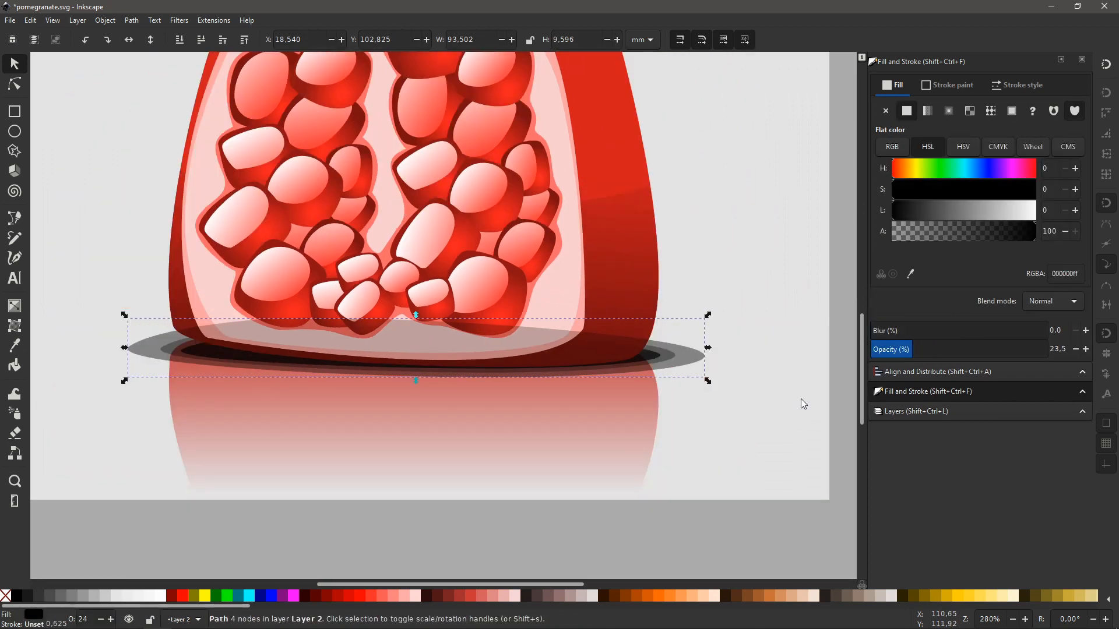
pyautogui.moveTo(709, 351); pyautogui.dragTo(743, 348)
pyautogui.moveTo(124, 348); pyautogui.dragTo(89, 348)
pyautogui.moveTo(415, 380); pyautogui.dragTo(414, 384)
pyautogui.moveTo(416, 316); pyautogui.dragTo(417, 310)
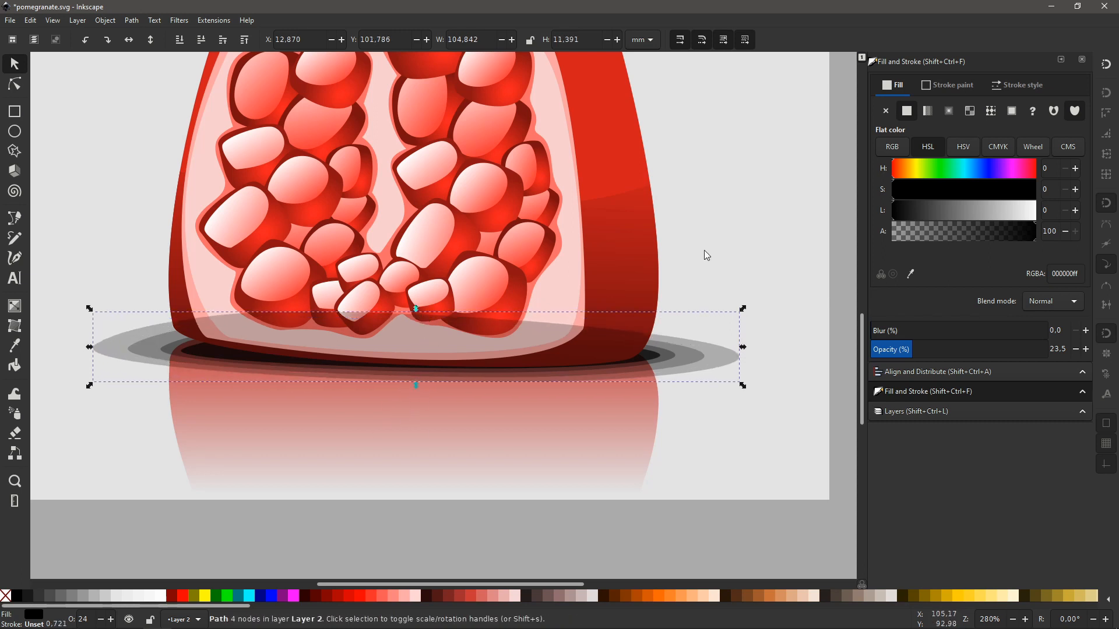
# Set the largest shadow's opacity to 12.4% and place it behind the bag
pyautogui.click(892, 349)
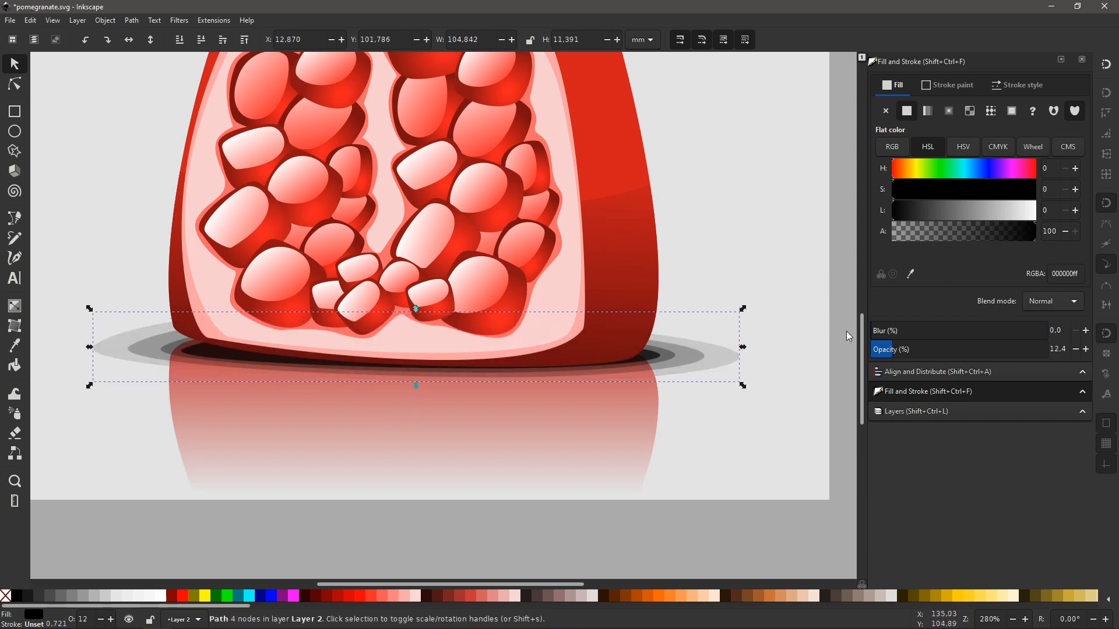
pyautogui.press('pageup')
pyautogui.click(747, 518)
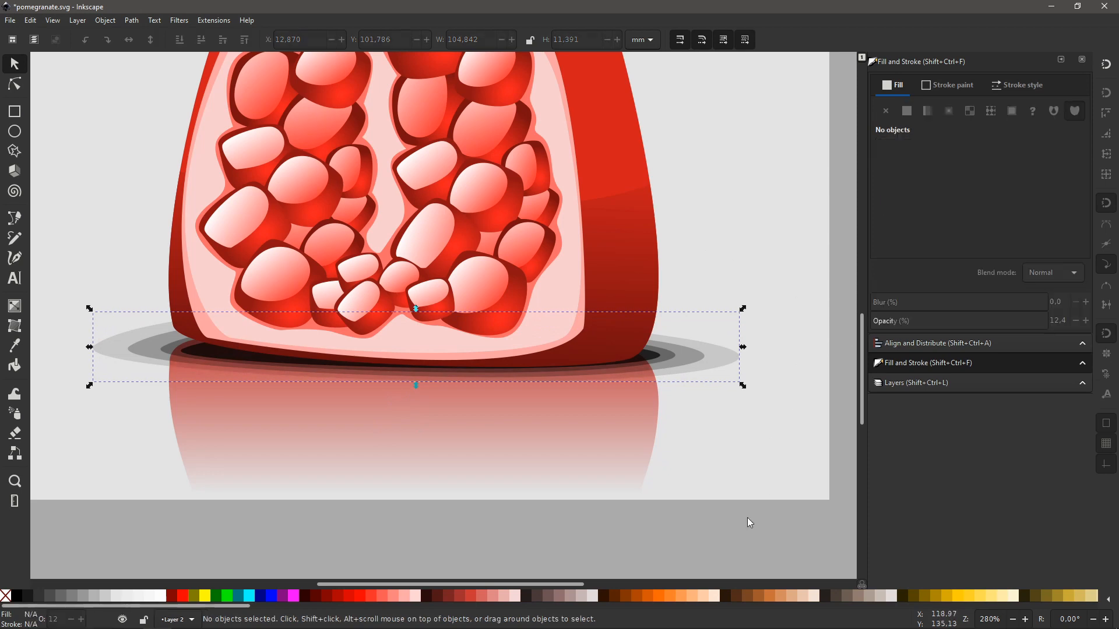
# Save the pomegranate document
pyautogui.press('-')
pyautogui.press('-')
pyautogui.press('space')
pyautogui.moveTo(518, 285); pyautogui.dragTo(544, 333)
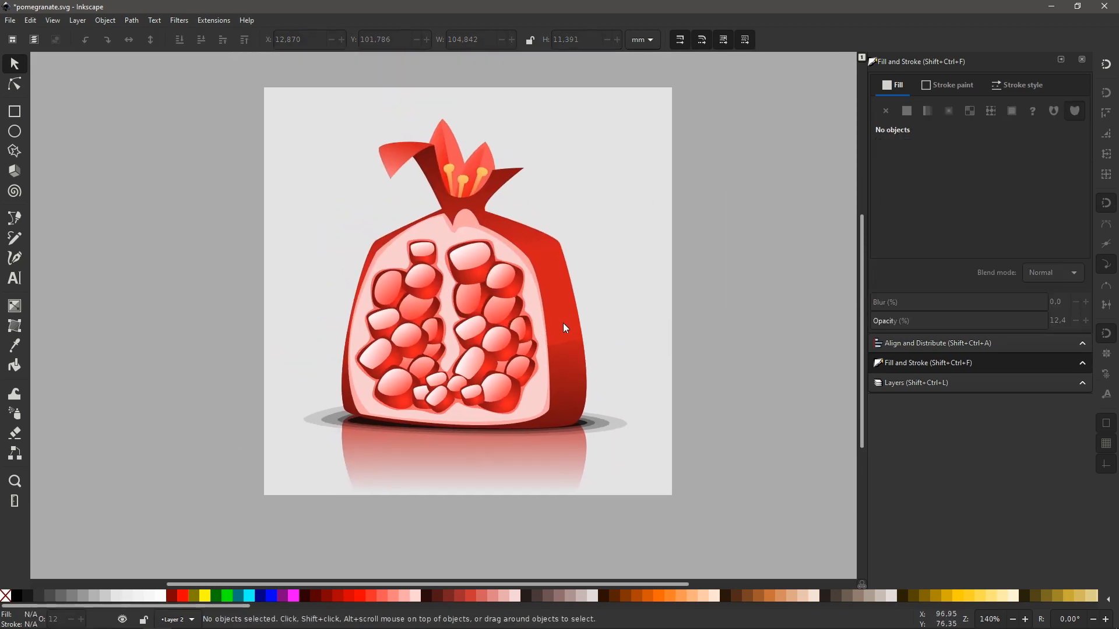
pyautogui.hotkey('ctrl', 's')
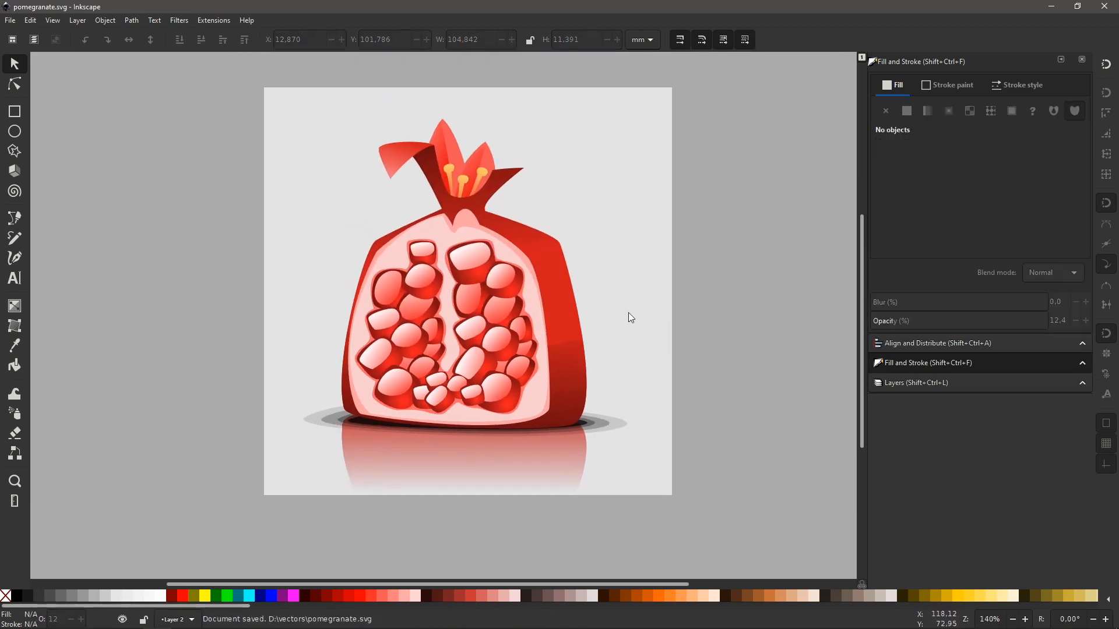
# Duplicate the large top seed of the right column and place the copy in front of the bag's lower right base
pyautogui.moveTo(473, 269); pyautogui.dragTo(534, 439)
pyautogui.hotkey('ctrl', 'z')
pyautogui.hotkey('ctrl', 'd')
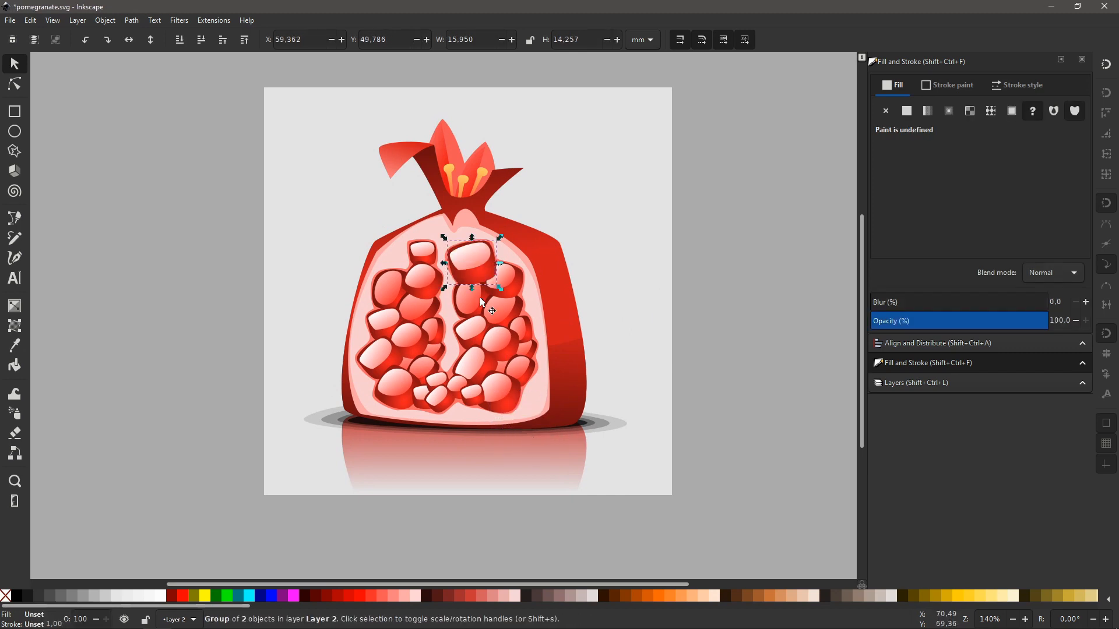
pyautogui.moveTo(466, 259); pyautogui.dragTo(560, 393)
pyautogui.click(532, 428)
pyautogui.click(718, 368)
pyautogui.click(528, 432)
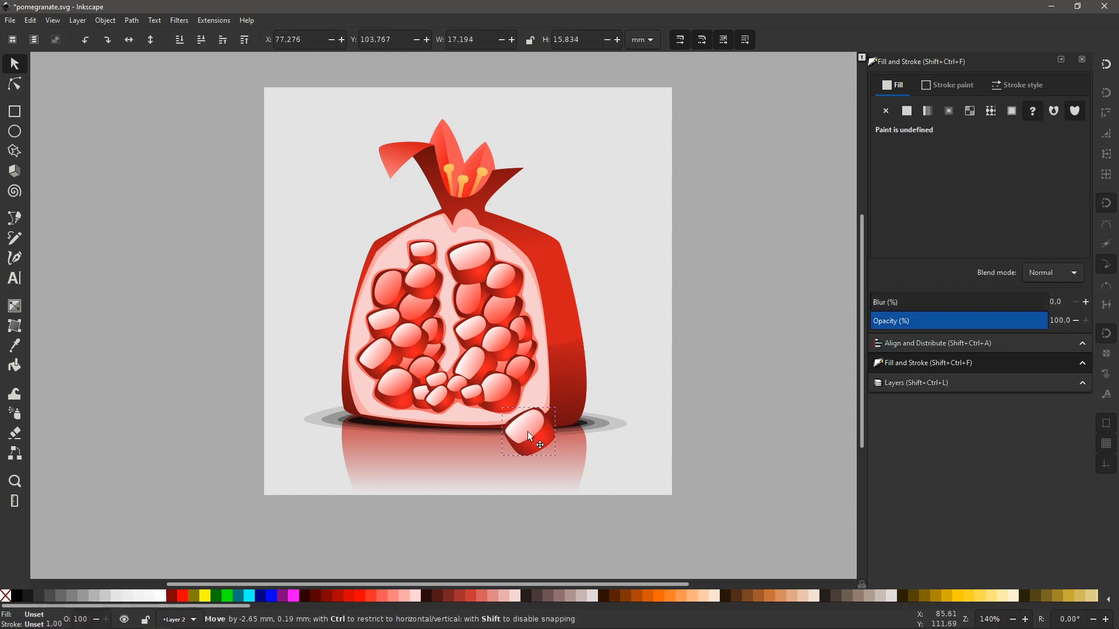
pyautogui.click(729, 391)
# Rotate the loose seed until it sits flat on the ground, with its highlight facing up
pyautogui.scroll(-1, 723, 381)
pyautogui.click(516, 397)
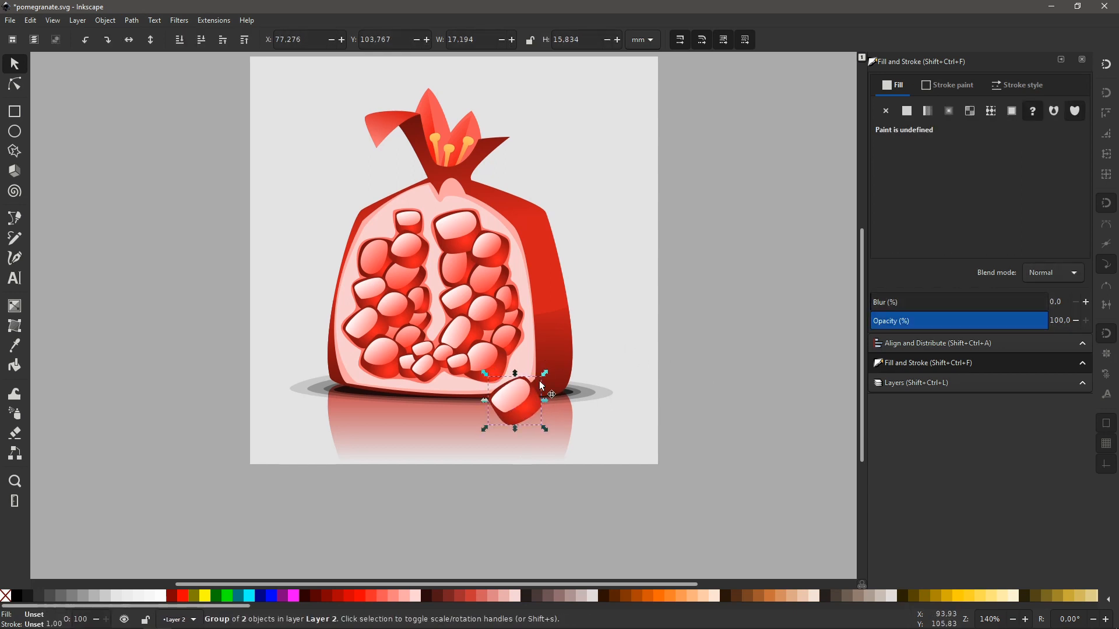
pyautogui.click(516, 398)
pyautogui.moveTo(542, 378); pyautogui.dragTo(512, 402)
pyautogui.click(699, 378)
# Place a copy of a smaller right-column seed, about 11 by 10 mm, on the ground right of the first loose seed
pyautogui.press('+')
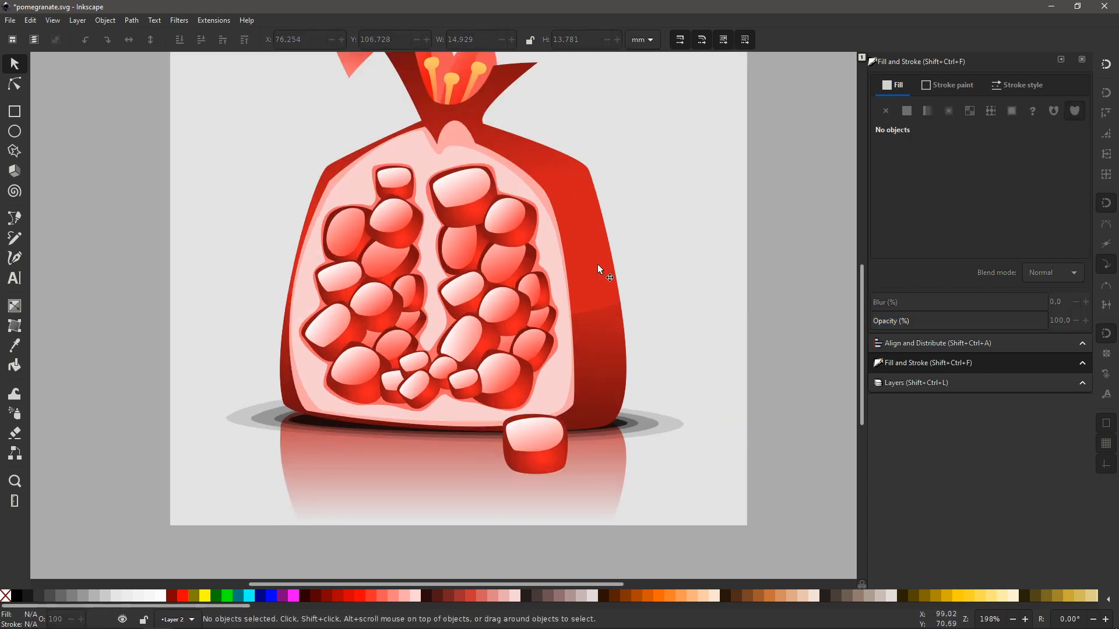
pyautogui.keyDown('ctrl'); pyautogui.click(506, 306); pyautogui.keyUp('ctrl')
pyautogui.moveTo(506, 306); pyautogui.dragTo(652, 442)
pyautogui.click(785, 379)
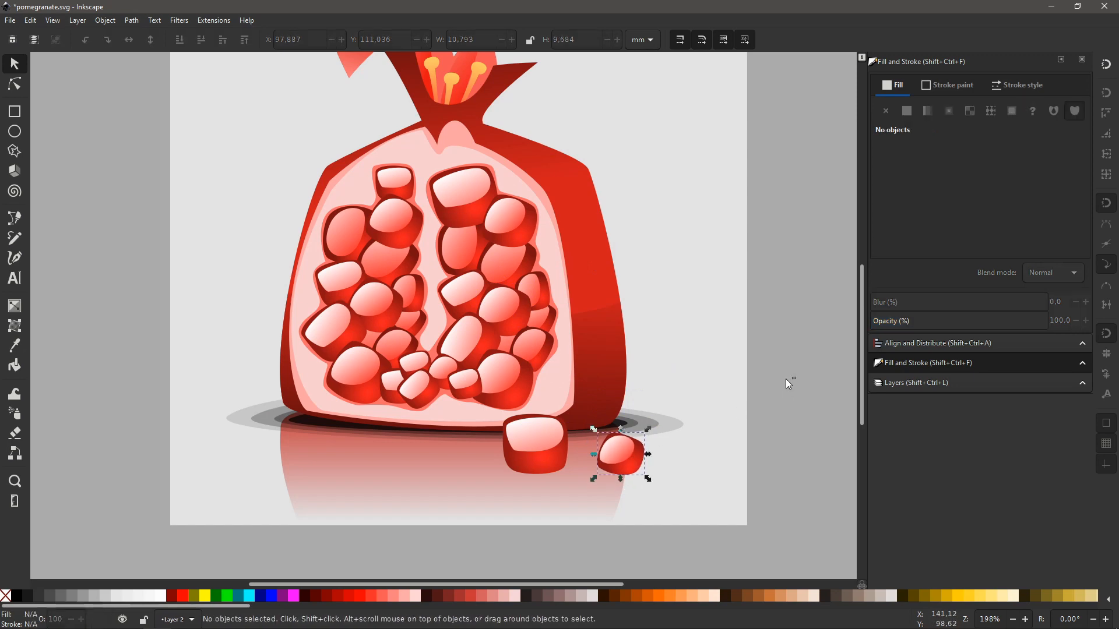
pyautogui.press('-')
pyautogui.press('-')
pyautogui.press('+')
pyautogui.press('+')
pyautogui.moveTo(616, 449); pyautogui.dragTo(613, 459)
pyautogui.click(756, 385)
# Duplicate the large loose seed, ungroup the copy and delete its highlight, keeping only the seed body
pyautogui.press('space')
pyautogui.press('+')
pyautogui.press('space')
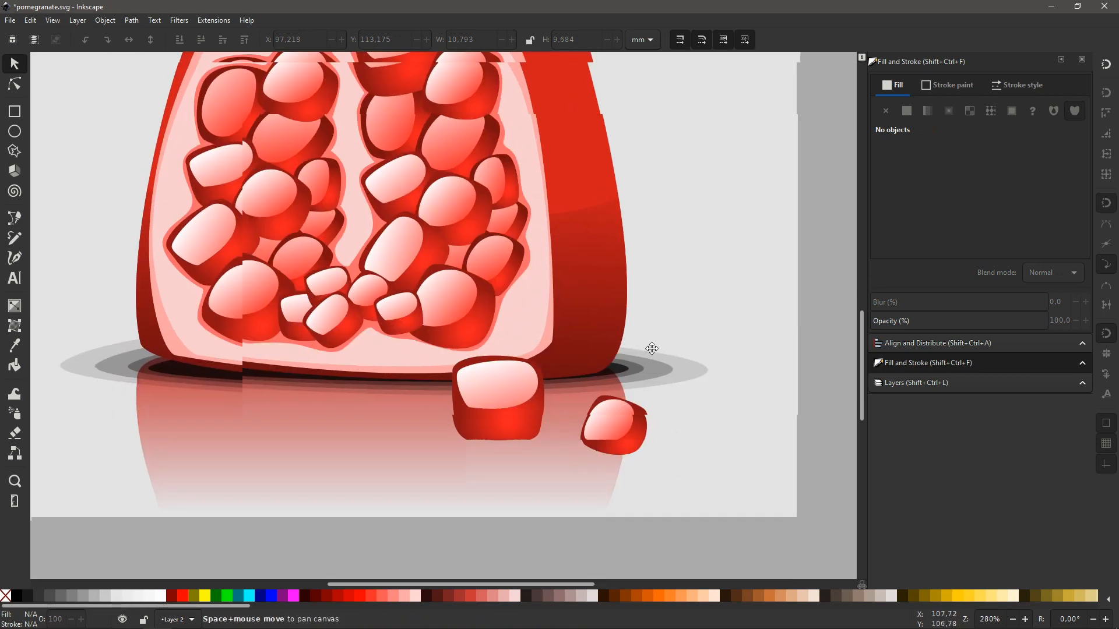
pyautogui.click(505, 394)
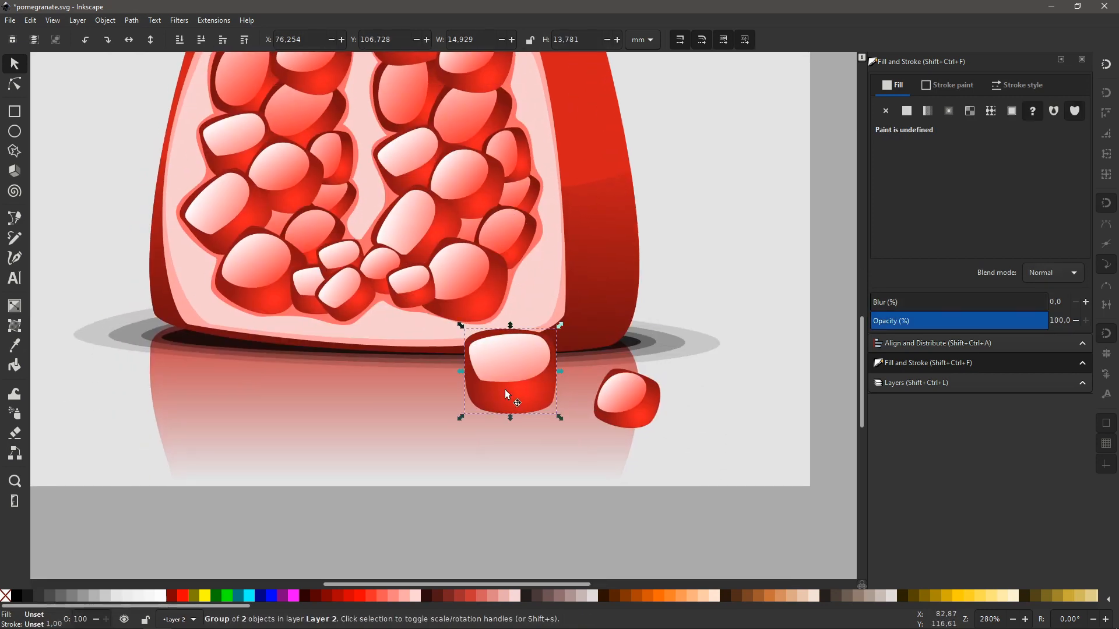
pyautogui.click(504, 391)
pyautogui.click(504, 391)
pyautogui.hotkey('ctrl', 'shift', 'g')
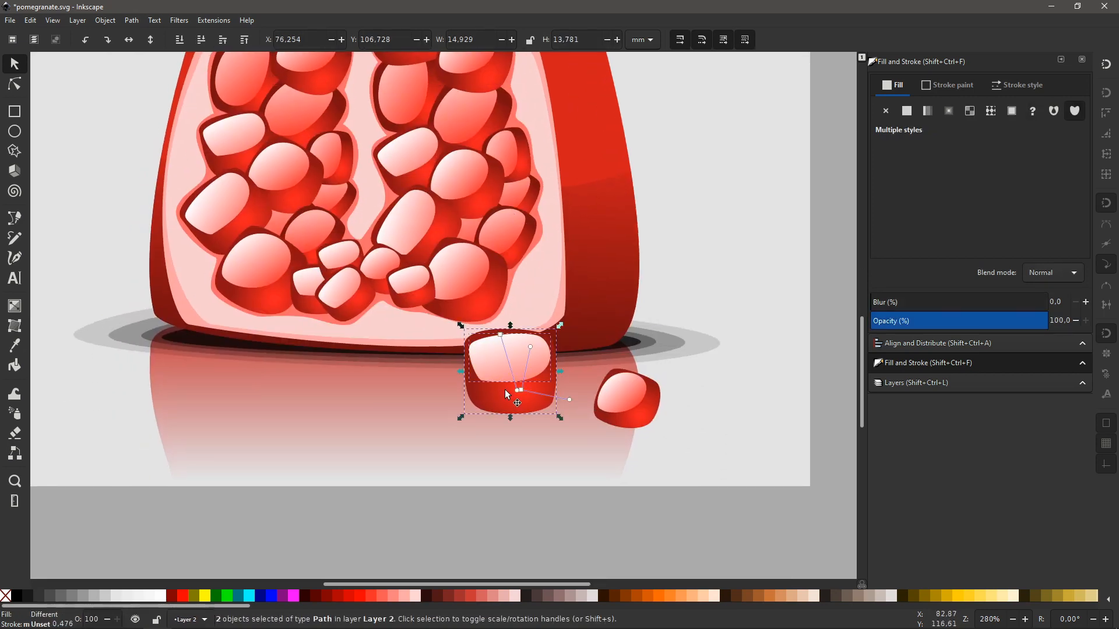
pyautogui.click(564, 502)
pyautogui.click(515, 361)
pyautogui.press('Delete')
pyautogui.click(516, 362)
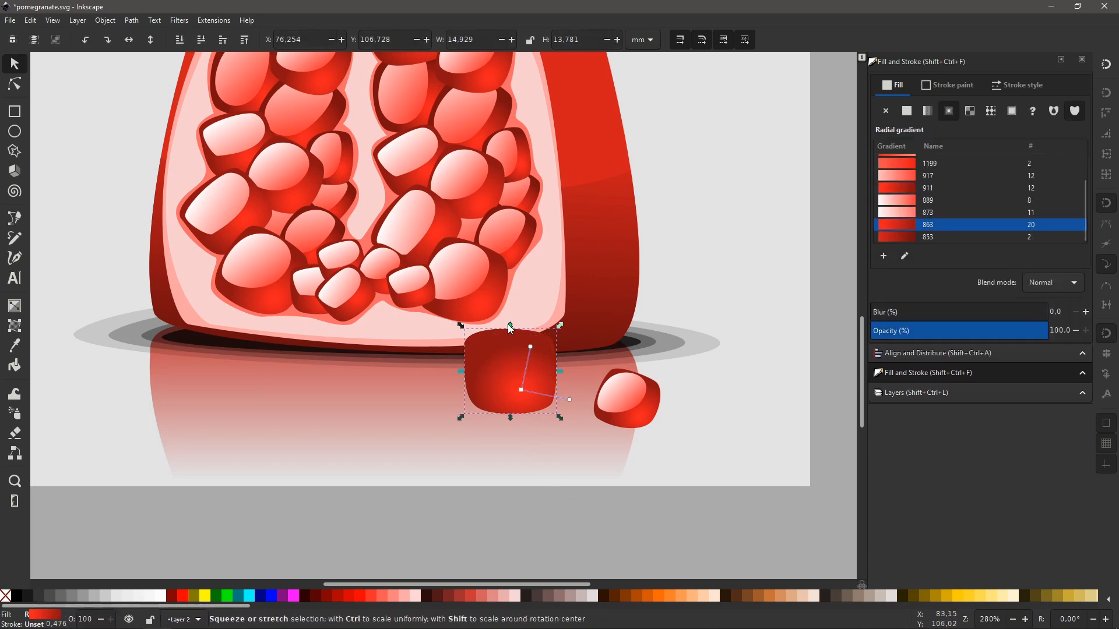
# Flip the copied seed body below the seed, about 11 mm tall, and fill it with the bag reflection's gradient running vertically
pyautogui.moveTo(508, 325); pyautogui.dragTo(511, 482)
pyautogui.click(927, 111)
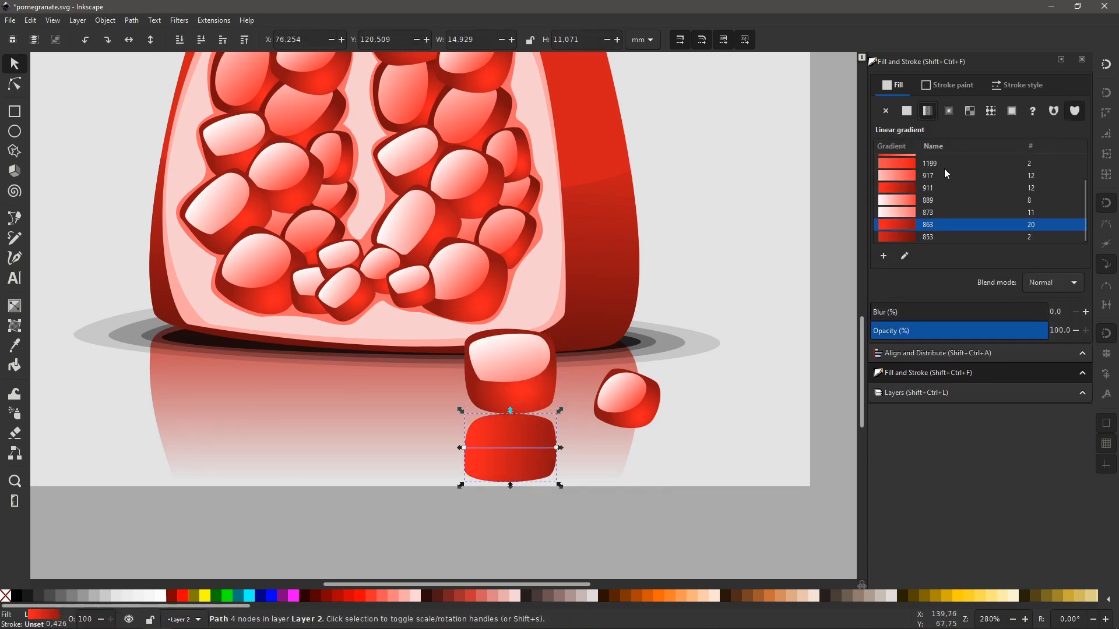
pyautogui.scroll(2, 947, 177)
pyautogui.click(993, 160)
pyautogui.moveTo(464, 448); pyautogui.dragTo(510, 411)
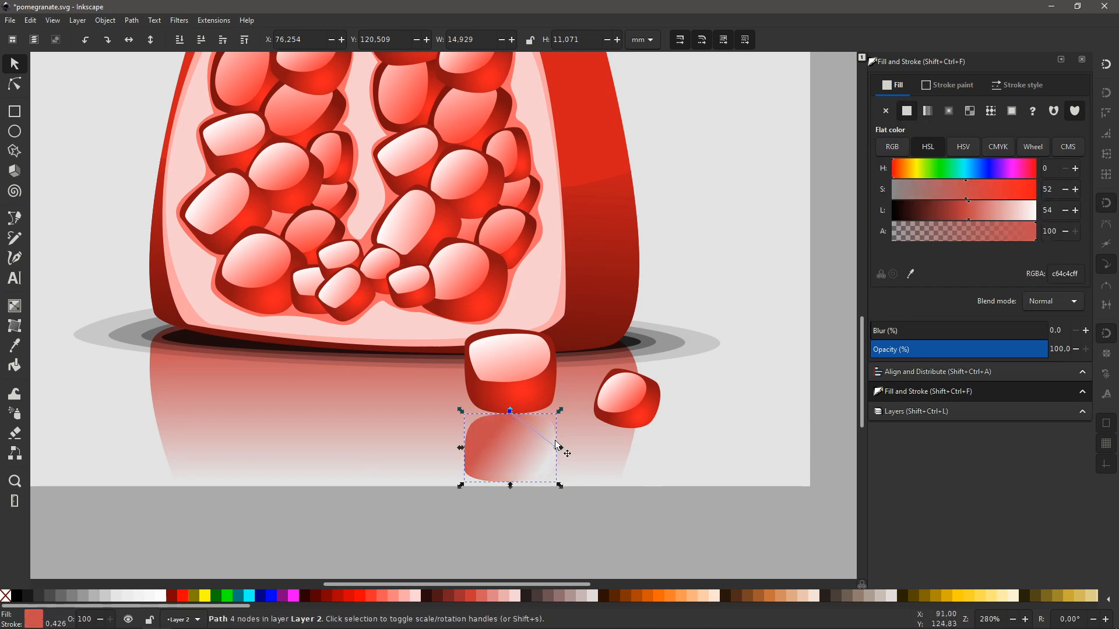
pyautogui.moveTo(556, 446); pyautogui.dragTo(510, 483)
pyautogui.click(562, 528)
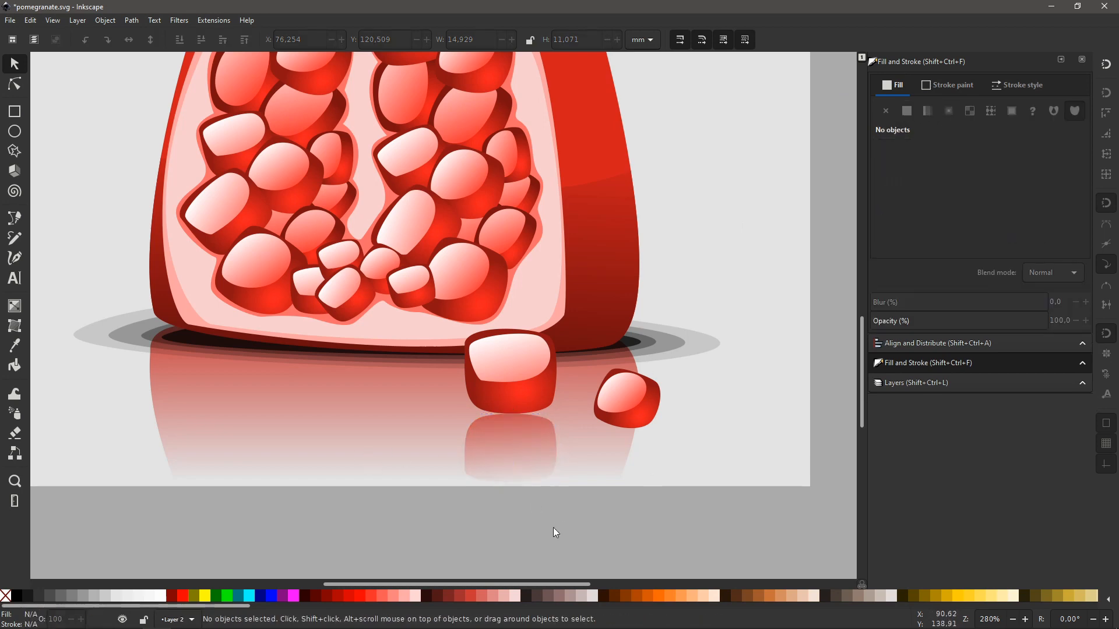
# Duplicate the small loose seed, ungroup the copy and delete its highlight, keeping only the seed body
pyautogui.press('-')
pyautogui.press('-')
pyautogui.press('+')
pyautogui.press('+')
pyautogui.click(644, 414)
pyautogui.hotkey('ctrl', 'd')
pyautogui.hotkey('ctrl', 'shift', 'g')
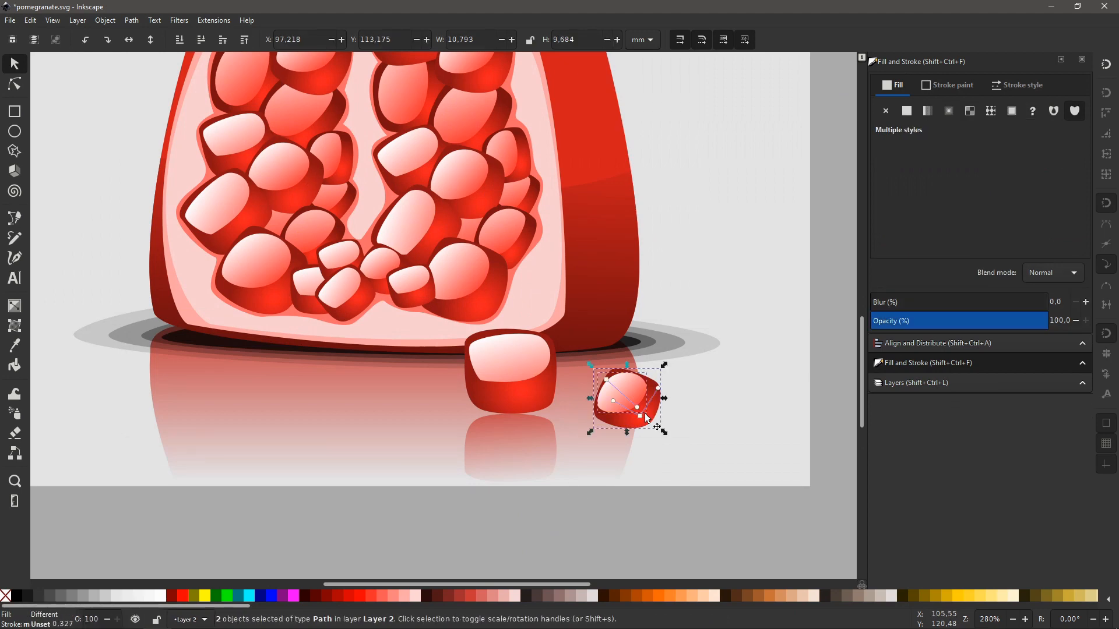
pyautogui.click(646, 510)
pyautogui.click(626, 384)
pyautogui.press('Delete')
# Flip the copied small seed body below its seed, about 9 mm tall, and fill it with the existing reflections' linear gradient running vertically
pyautogui.click(628, 385)
pyautogui.moveTo(627, 366); pyautogui.dragTo(630, 478)
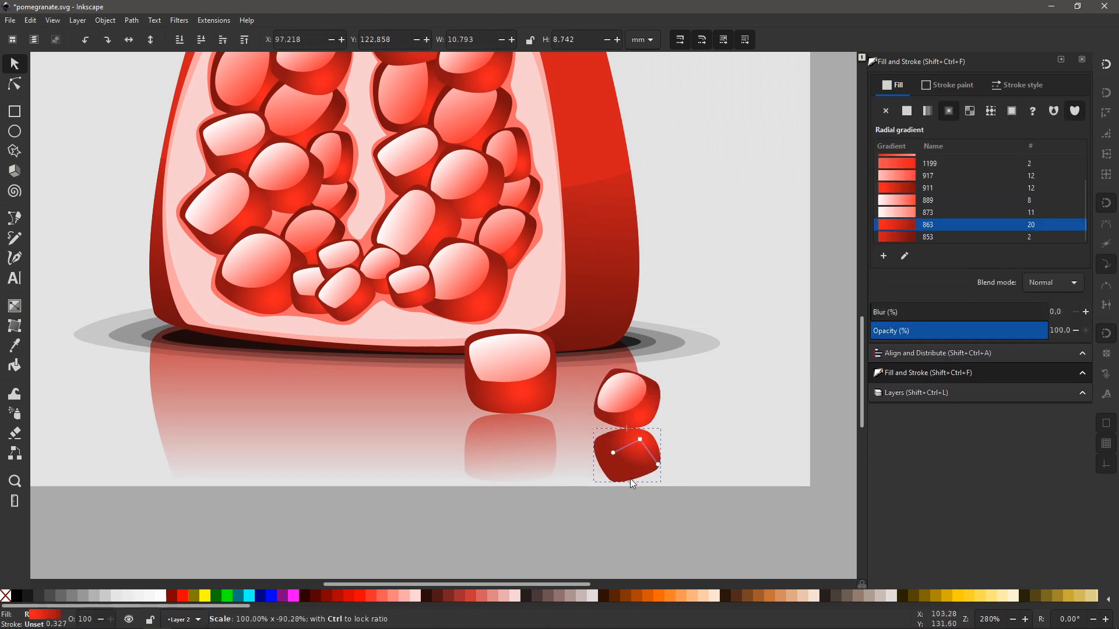
pyautogui.scroll(2, 926, 175)
pyautogui.click(906, 161)
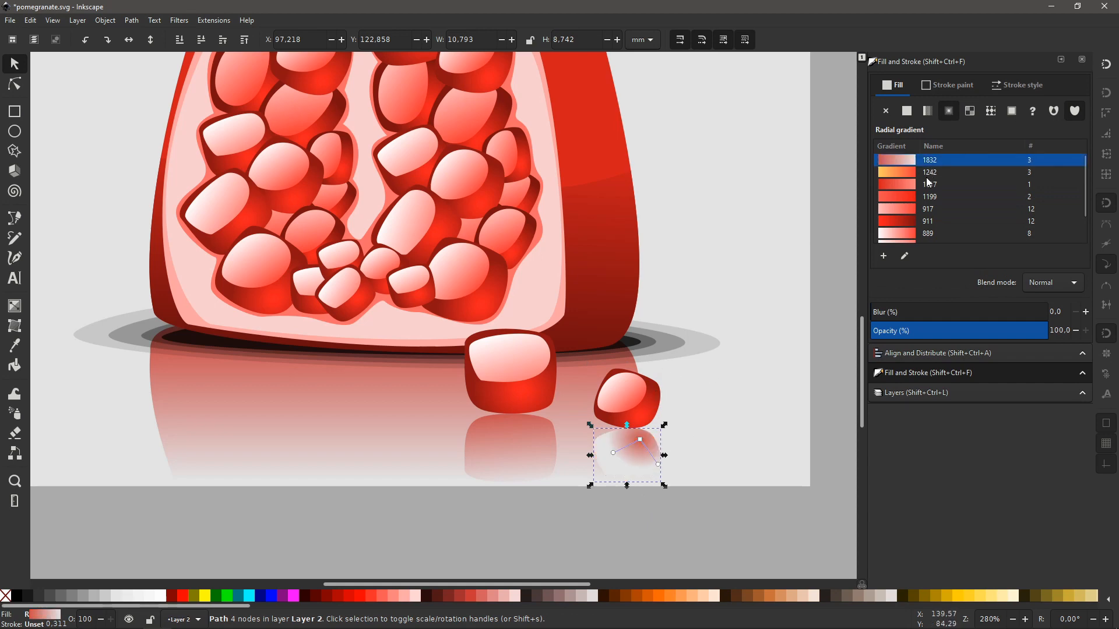
pyautogui.click(511, 450)
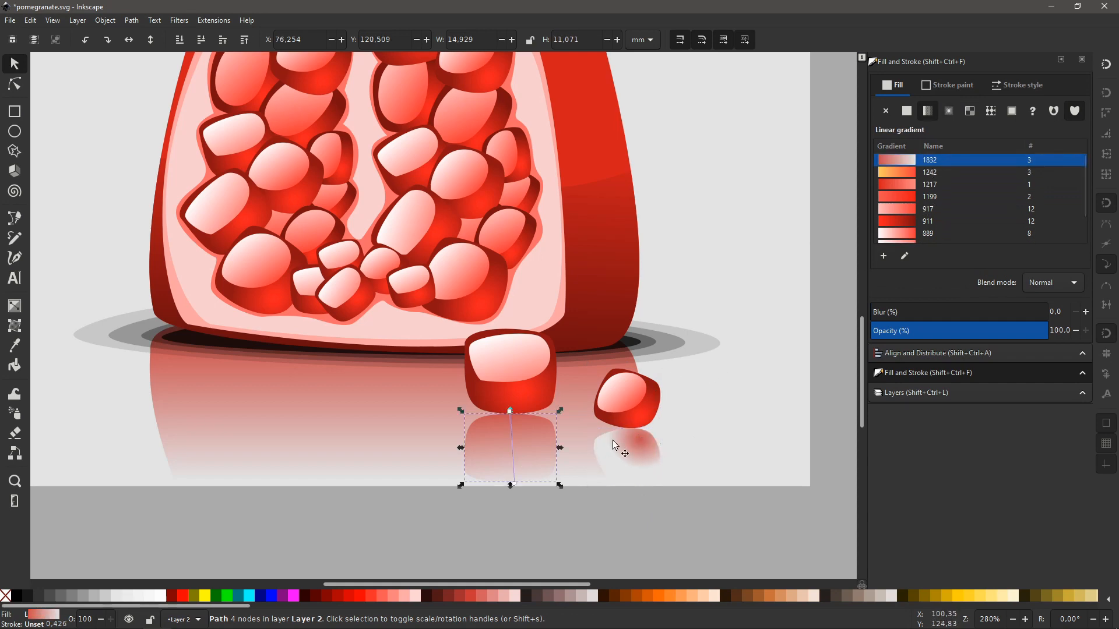
pyautogui.click(613, 445)
pyautogui.click(891, 160)
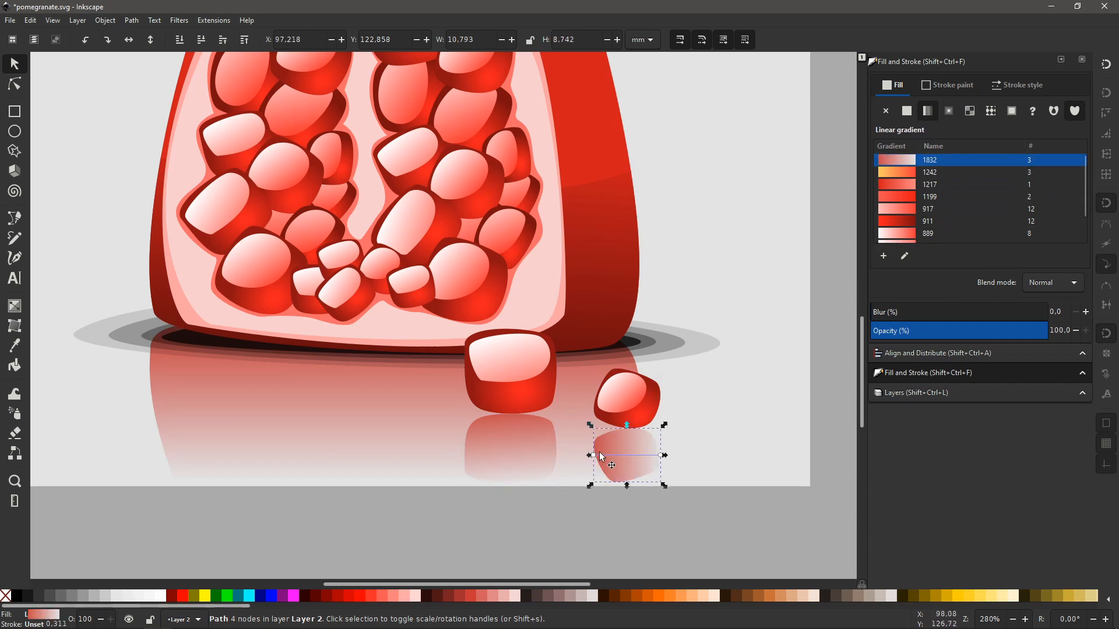
pyautogui.moveTo(593, 455); pyautogui.dragTo(632, 478)
pyautogui.click(644, 528)
# Group the four layered ground shadow ellipses under the bag
pyautogui.click(637, 342)
pyautogui.keyDown('shift'); pyautogui.click(650, 341); pyautogui.keyUp('shift')
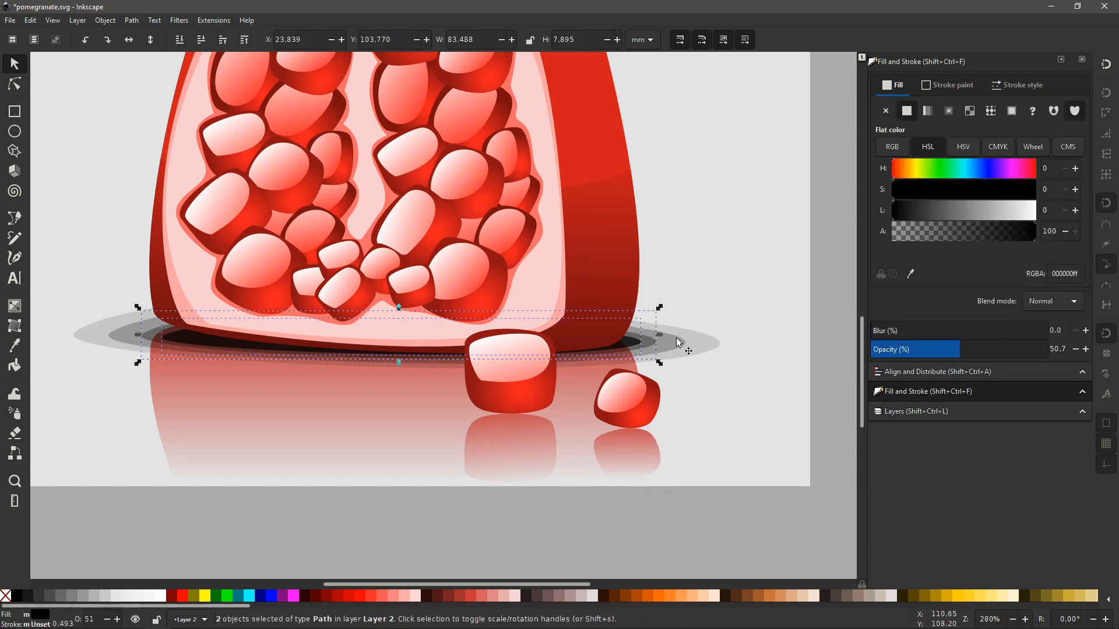
pyautogui.keyDown('shift'); pyautogui.click(679, 343); pyautogui.keyUp('shift')
pyautogui.keyDown('shift'); pyautogui.click(714, 343); pyautogui.keyUp('shift')
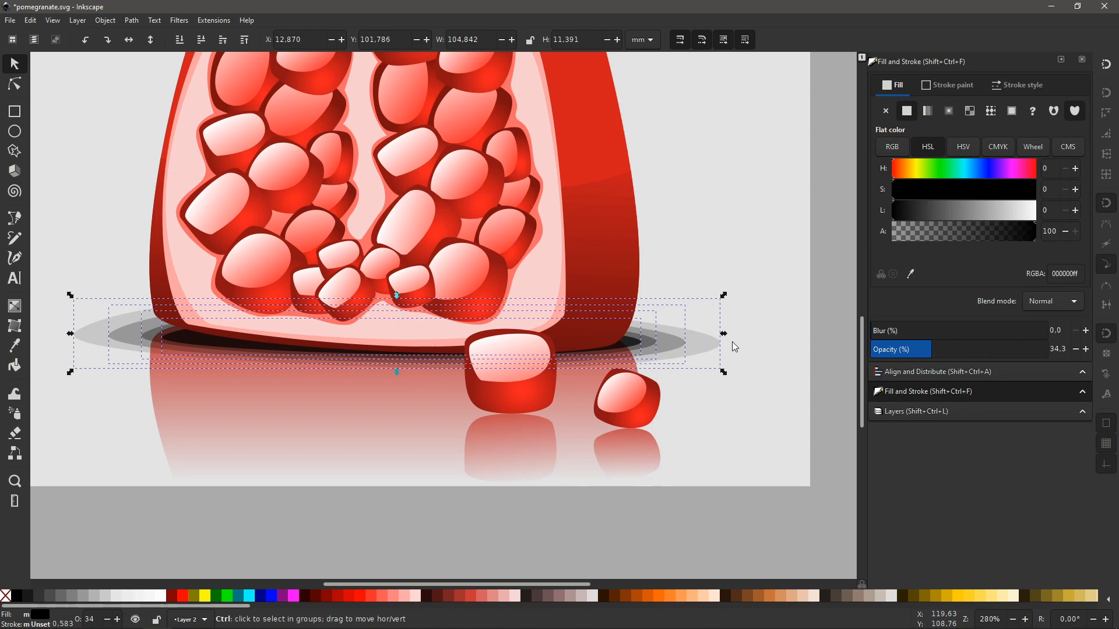
pyautogui.hotkey('ctrl', 'g')
# Place a copy of the shadow group, shrunk to about 17 by 3 mm, under the large loose seed and bring the seed to the front
pyautogui.hotkey('ctrl', 'd')
pyautogui.moveTo(548, 341); pyautogui.dragTo(569, 406)
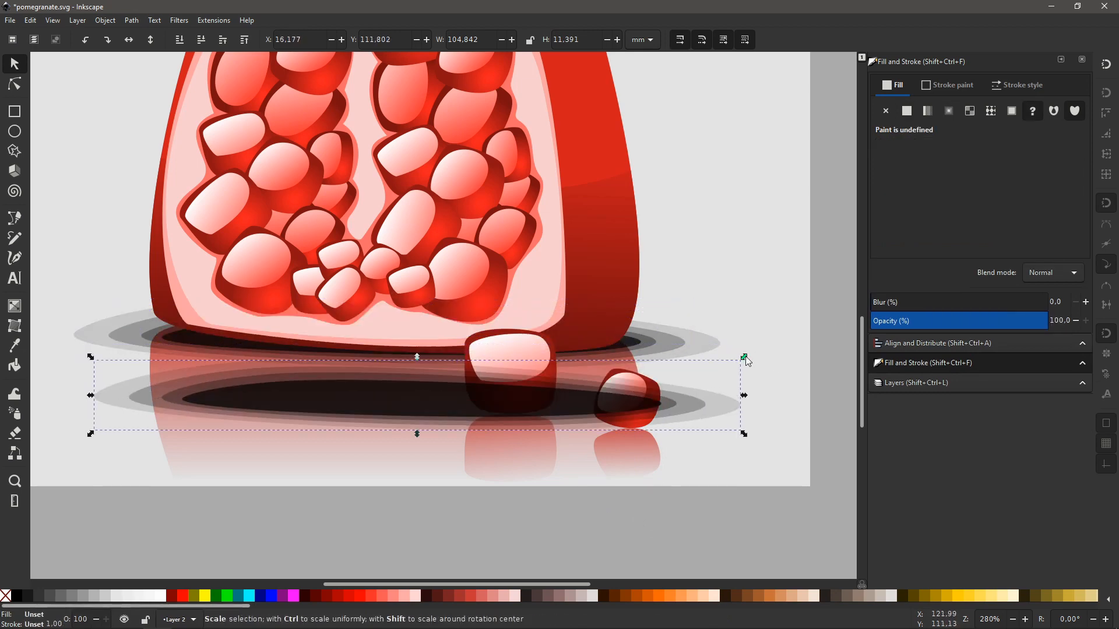
pyautogui.moveTo(745, 359); pyautogui.dragTo(202, 412)
pyautogui.moveTo(163, 424); pyautogui.dragTo(525, 415)
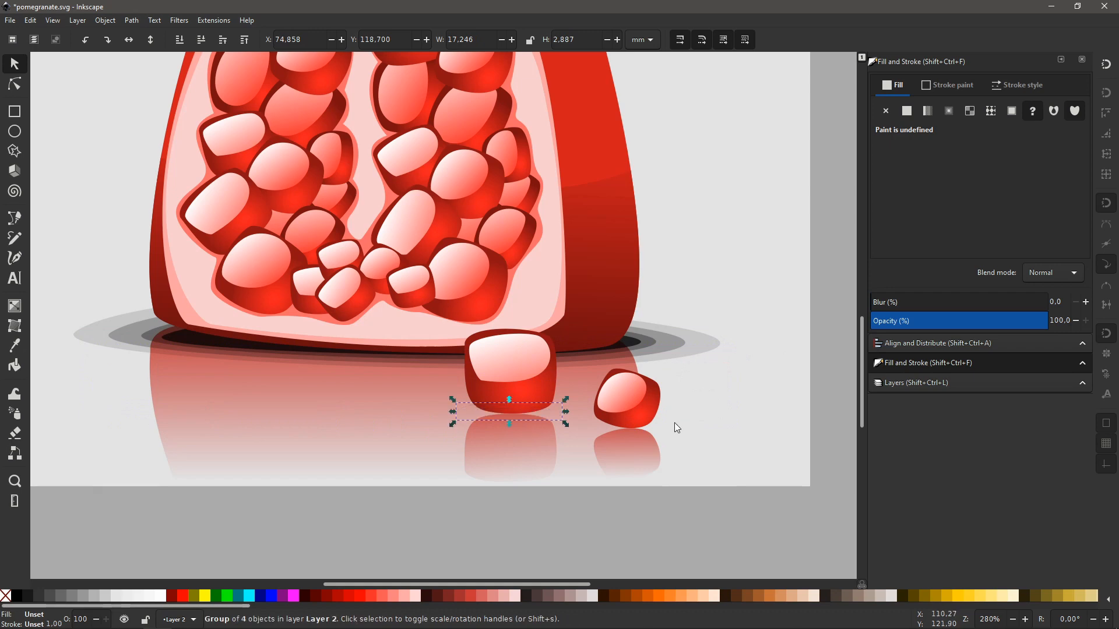
pyautogui.click(506, 363)
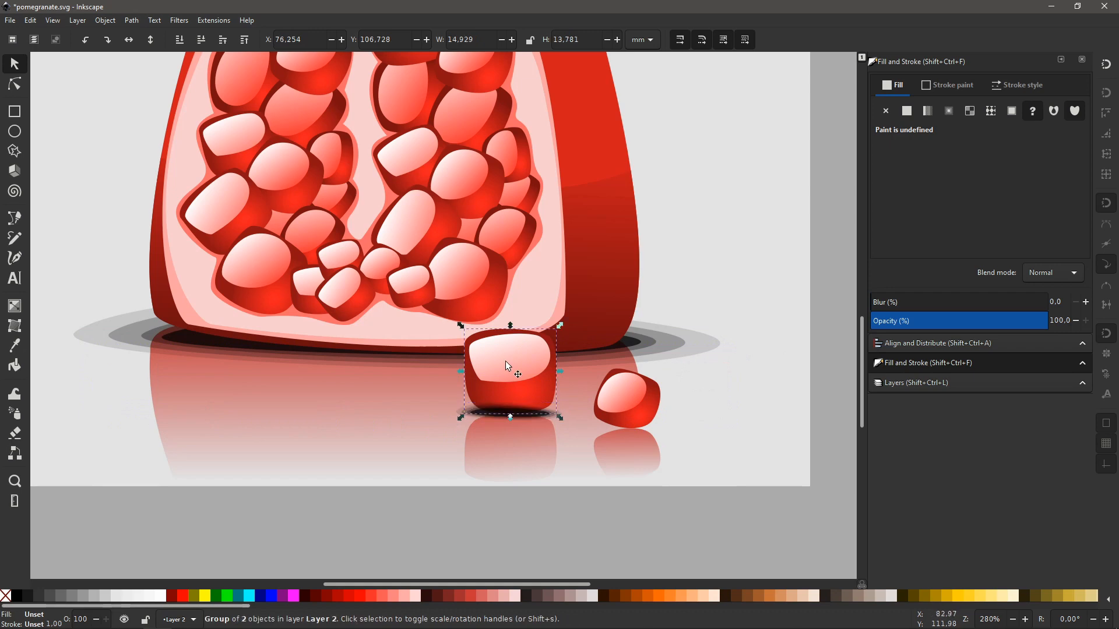
pyautogui.press('Home')
pyautogui.click(565, 533)
# Move the large loose seed's reflection up about 0.4 mm so it tucks against the seed's base
pyautogui.press('-')
pyautogui.press('-')
pyautogui.press('-')
pyautogui.press('+')
pyautogui.press('+')
pyautogui.press('+')
pyautogui.press('+')
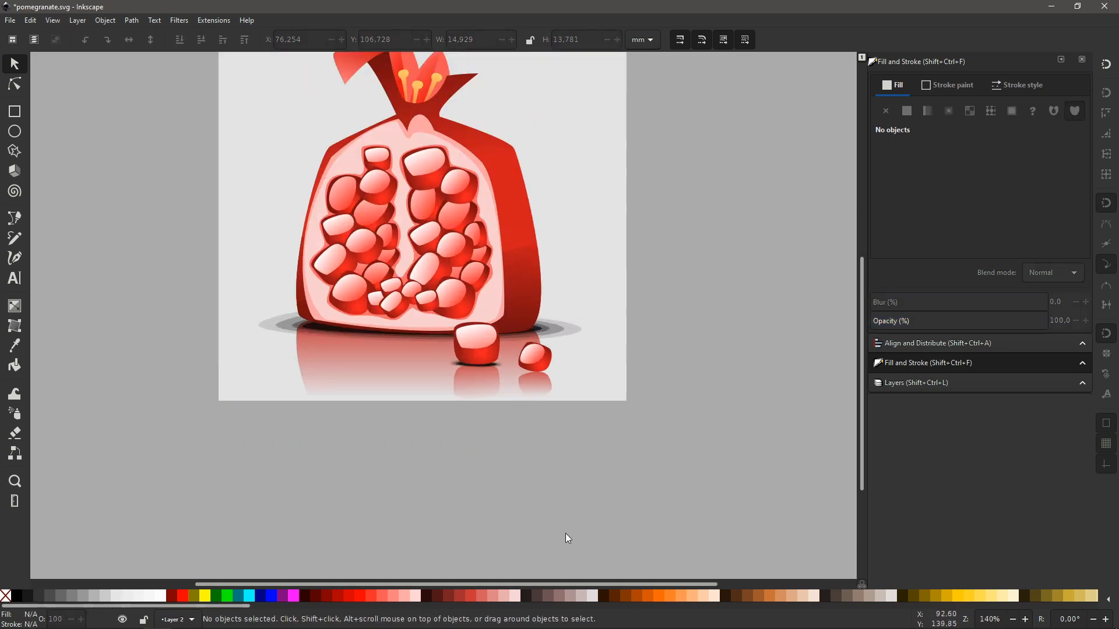
pyautogui.press('+')
pyautogui.press('+')
pyautogui.moveTo(593, 510); pyautogui.dragTo(539, 299)
pyautogui.moveTo(520, 382); pyautogui.dragTo(520, 376)
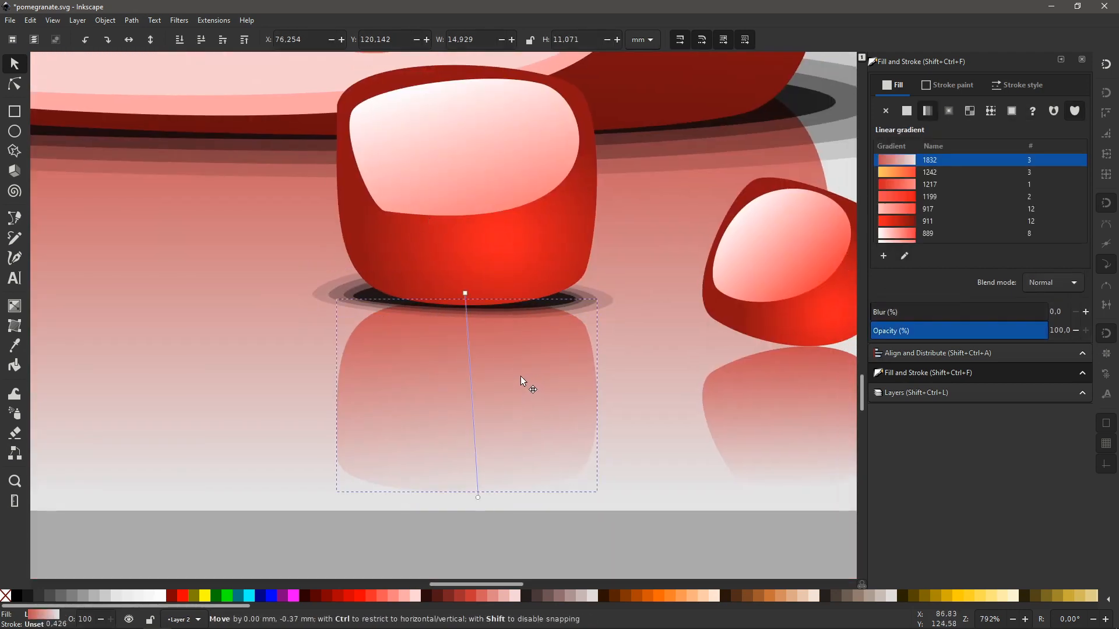
# Narrow the large loose seed's shadow from both sides to about 16.5 mm wide
pyautogui.click(600, 293)
pyautogui.moveTo(309, 293); pyautogui.dragTo(316, 293)
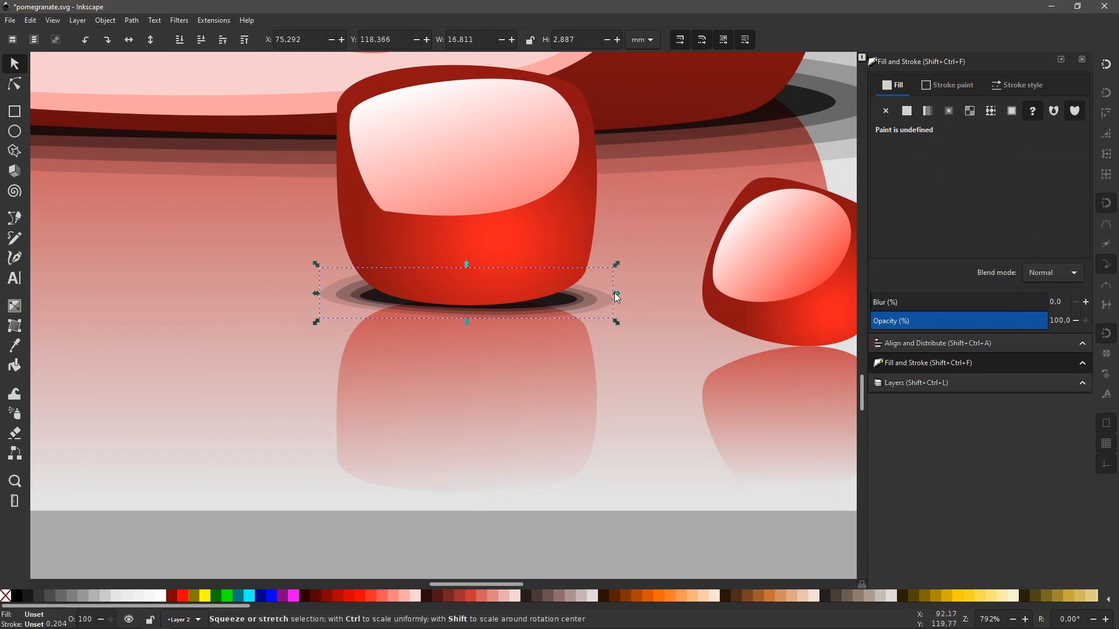
pyautogui.moveTo(616, 293); pyautogui.dragTo(610, 293)
pyautogui.press('Escape')
# Place a copy of the large loose seed's shadow under the small loose seed, scaled down to about 10.5 by 1.8 mm
pyautogui.hscroll(7, 406, 295)
pyautogui.click(406, 295)
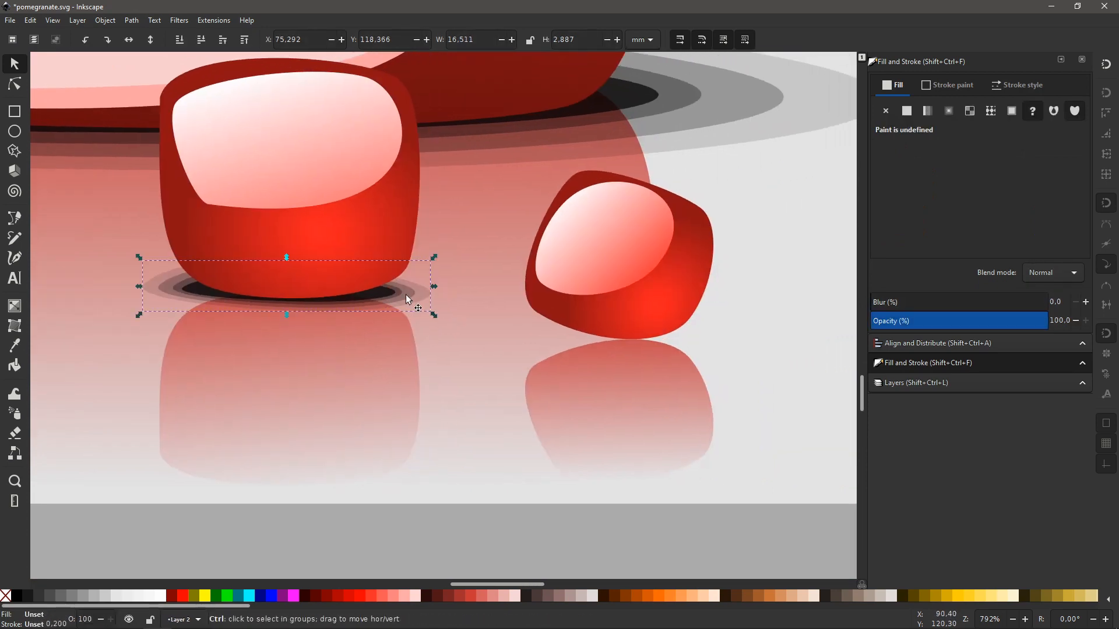
pyautogui.moveTo(407, 294); pyautogui.dragTo(669, 344)
pyautogui.moveTo(573, 345); pyautogui.dragTo(619, 319)
pyautogui.moveTo(712, 339); pyautogui.dragTo(682, 340)
pyautogui.moveTo(639, 342); pyautogui.dragTo(662, 336)
pyautogui.hotkey('ctrl', 'z')
pyautogui.hotkey('ctrl', 'z')
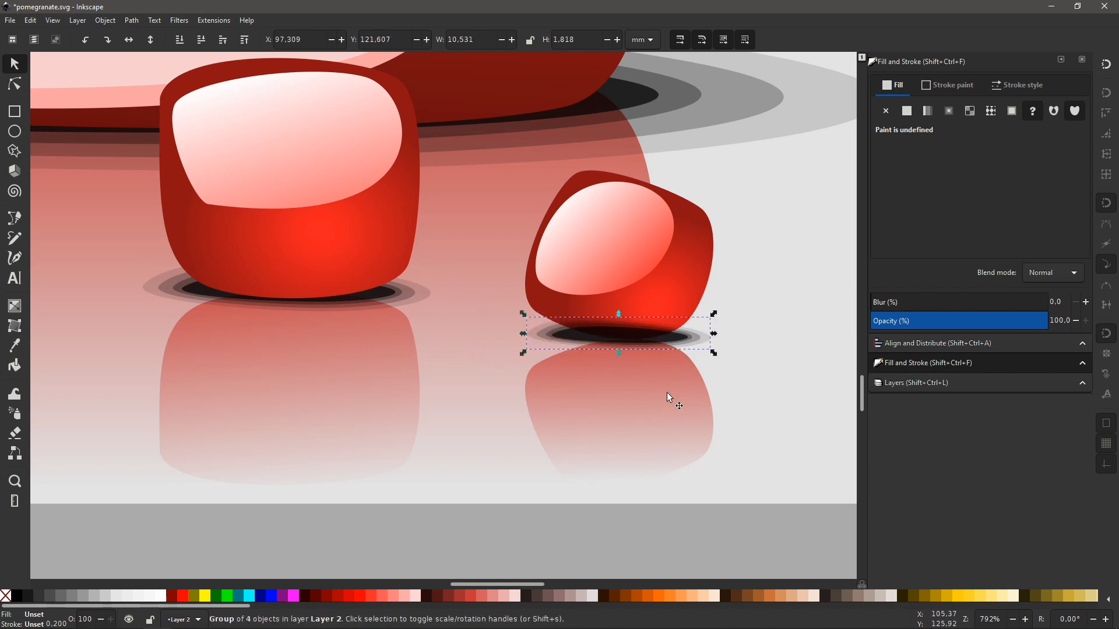
# Raise the small loose seed above its shadow and move its reflection up about 0.5 mm against the seed's base
pyautogui.click(660, 271)
pyautogui.press('pageup')
pyautogui.click(633, 406)
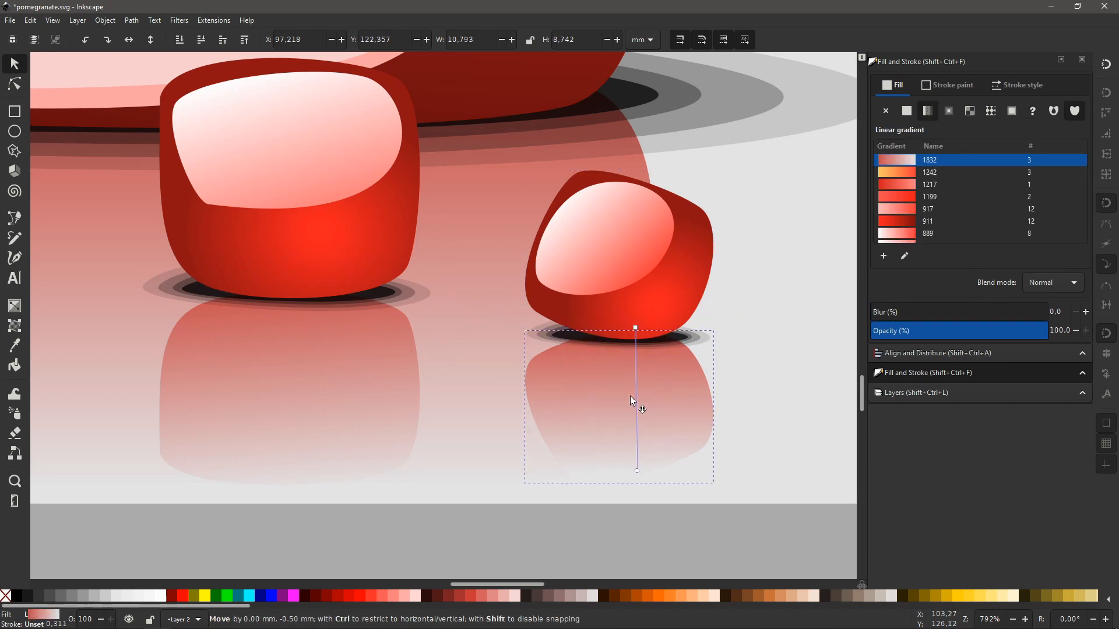
pyautogui.click(680, 526)
# Save the finished pomegranate drawing under its existing file name, pomegranate.svg
pyautogui.scroll(-3, 680, 526)
pyautogui.press('-')
pyautogui.press('-')
pyautogui.moveTo(478, 263); pyautogui.dragTo(587, 404)
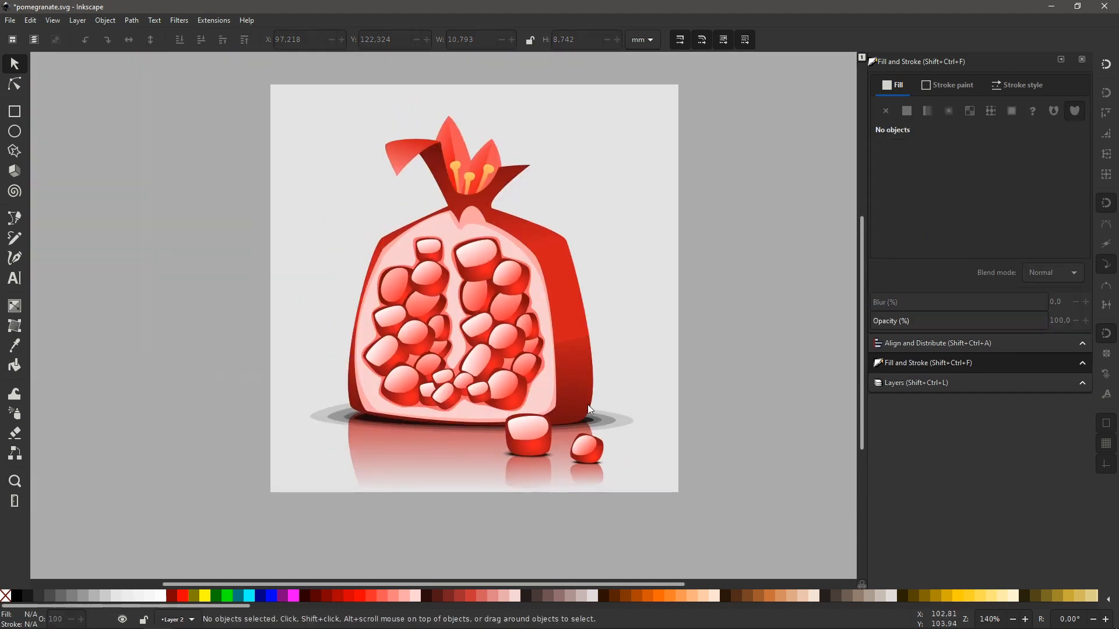
pyautogui.moveTo(693, 352); pyautogui.dragTo(696, 370)
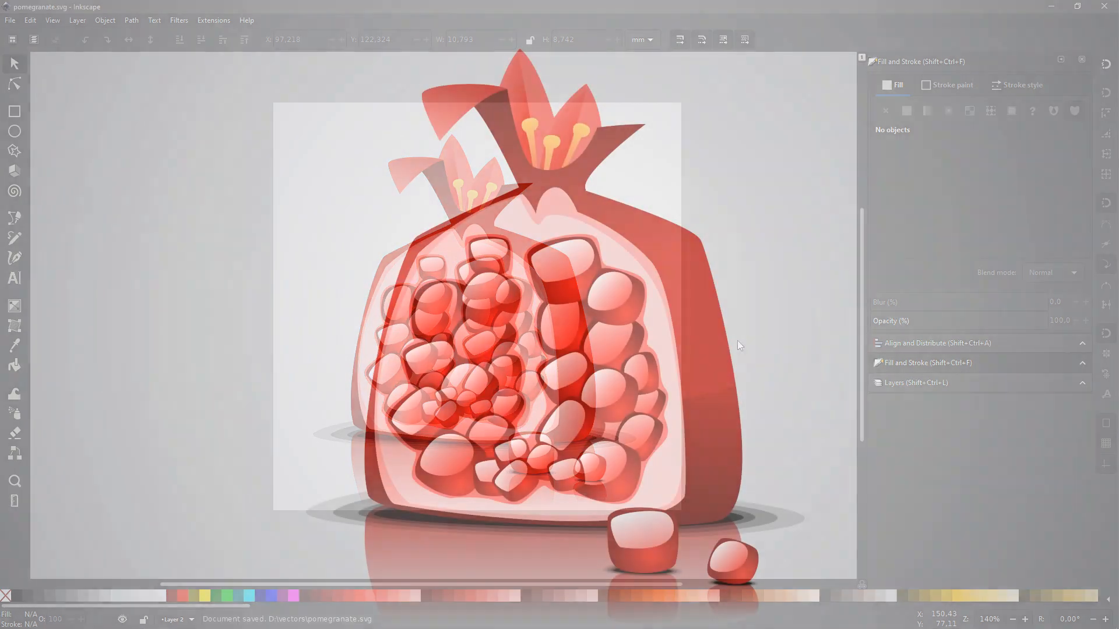